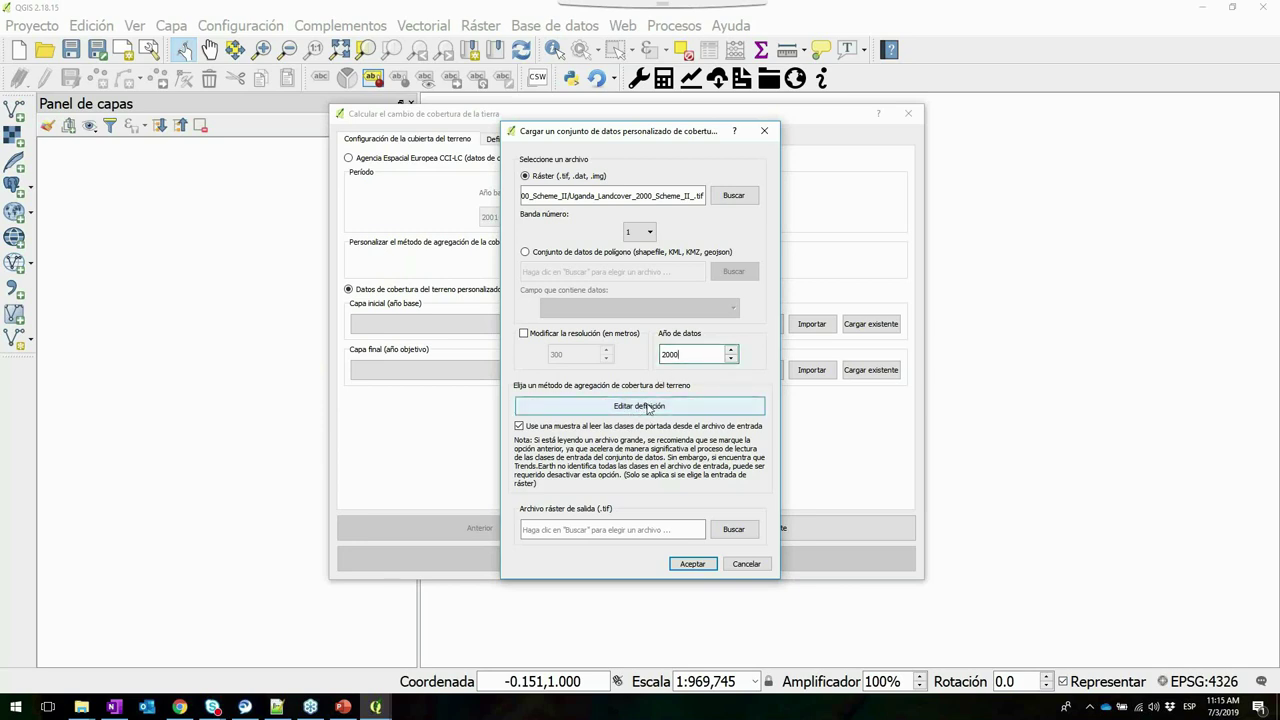
Open the land cover aggregation definition of the custom Uganda 2000 raster for editing
click(648, 407)
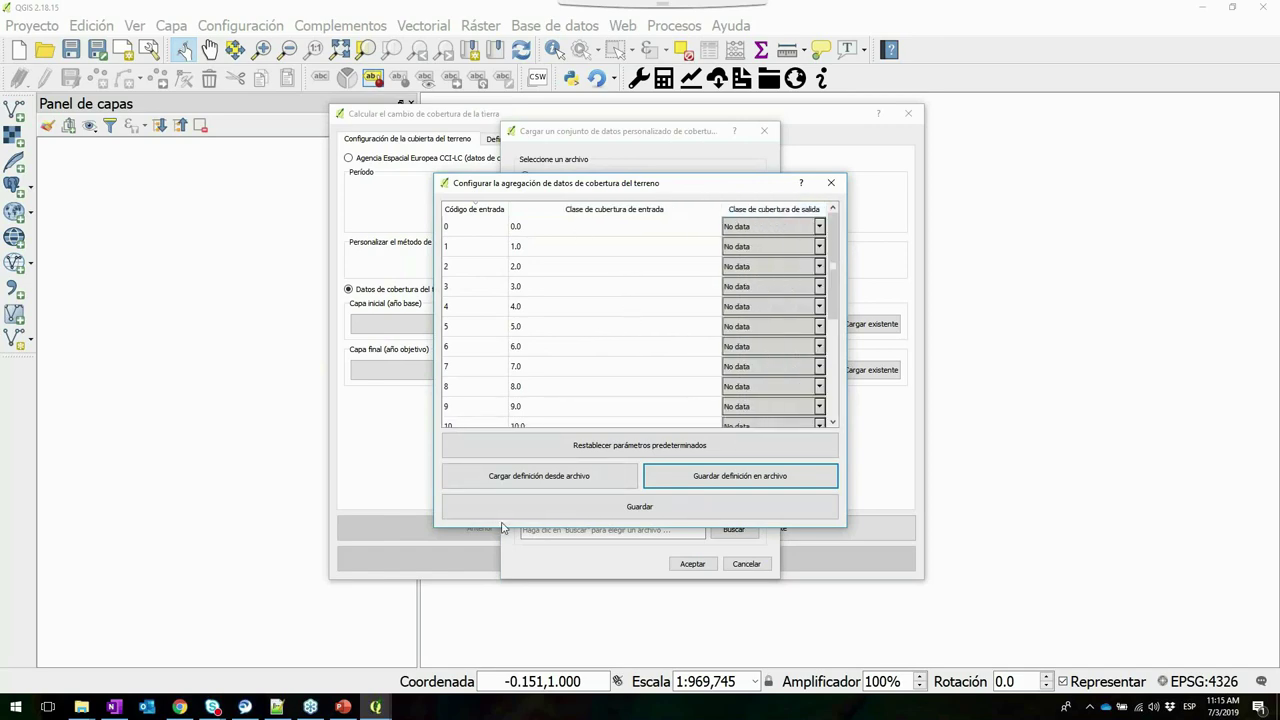
Switch to Chrome and look up the recommended aggregation of the Uganda land cover classes in the Trends.Earth custom land cover tutorial
click(180, 707)
scroll(551, 551, up, 5)
scroll(631, 388, up, 6)
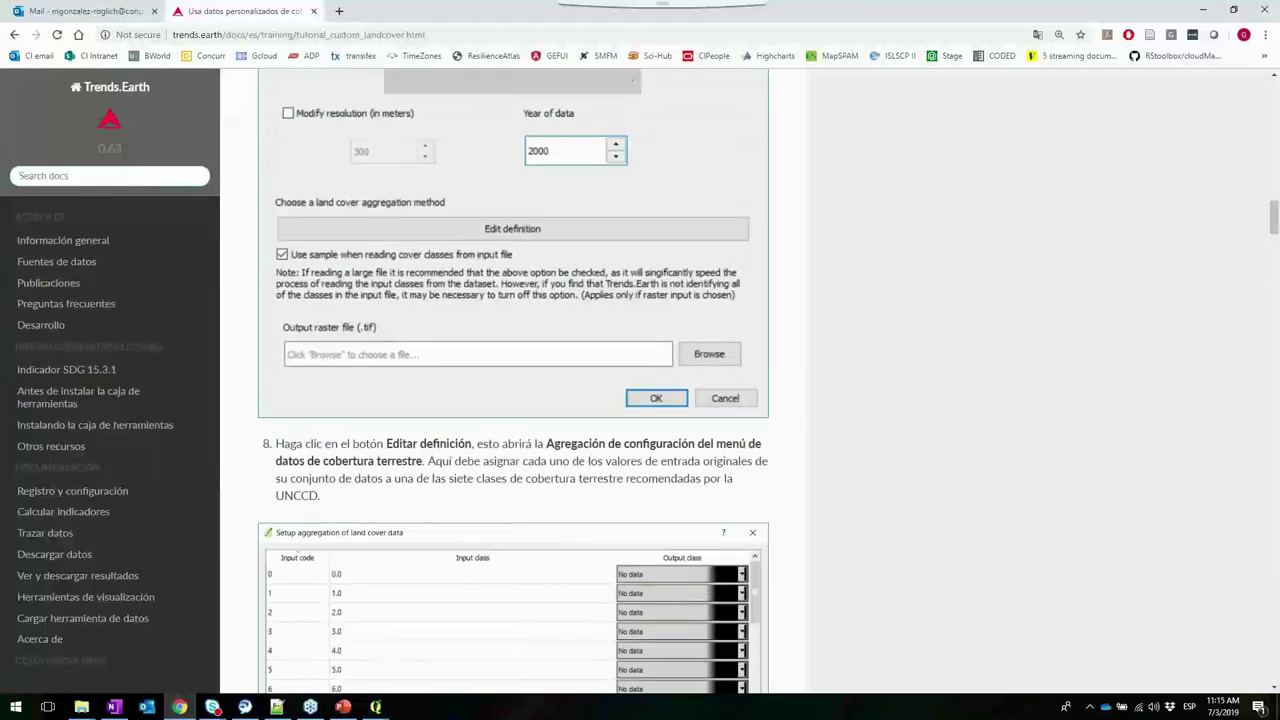
scroll(631, 388, up, 10)
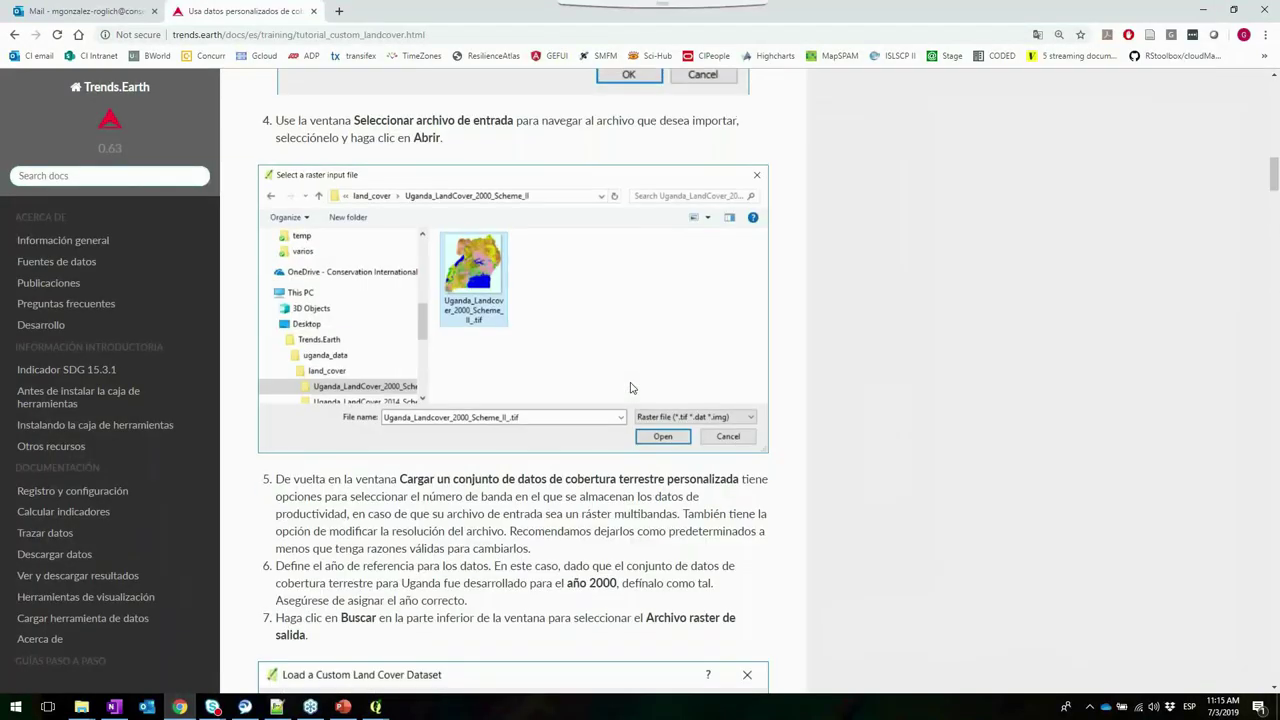
scroll(631, 383, up, 3)
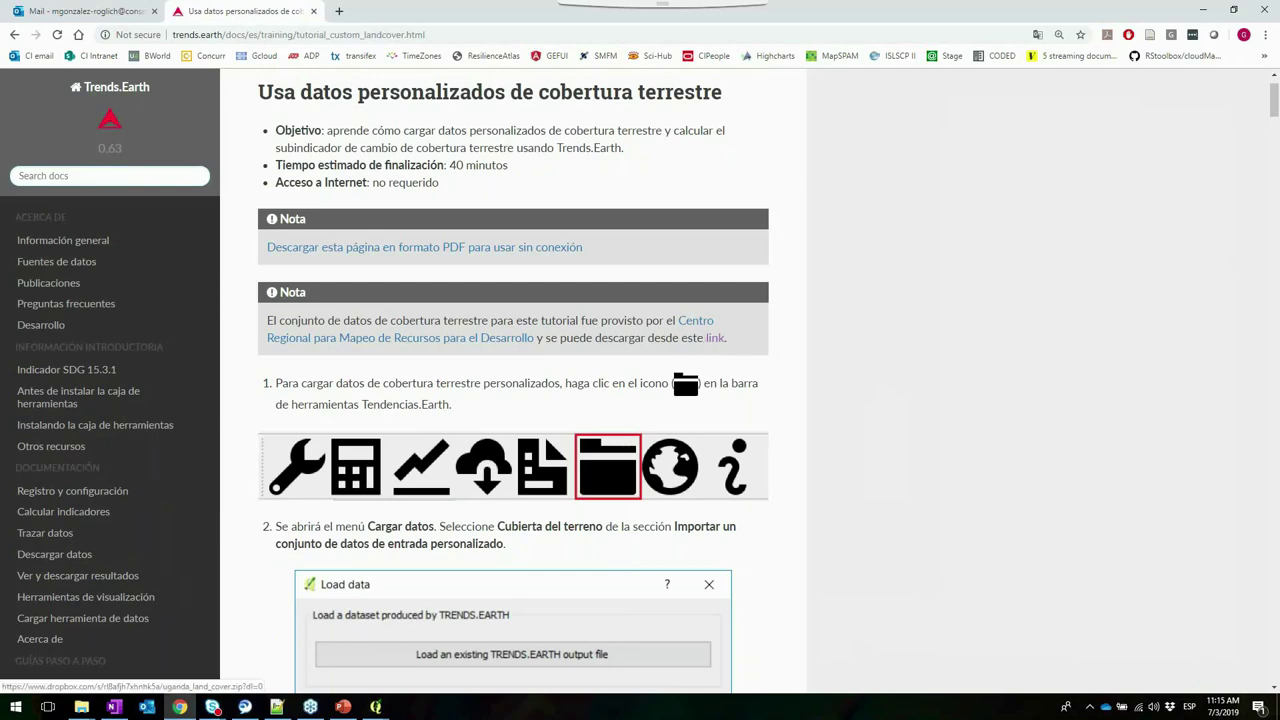
scroll(772, 400, down, 8)
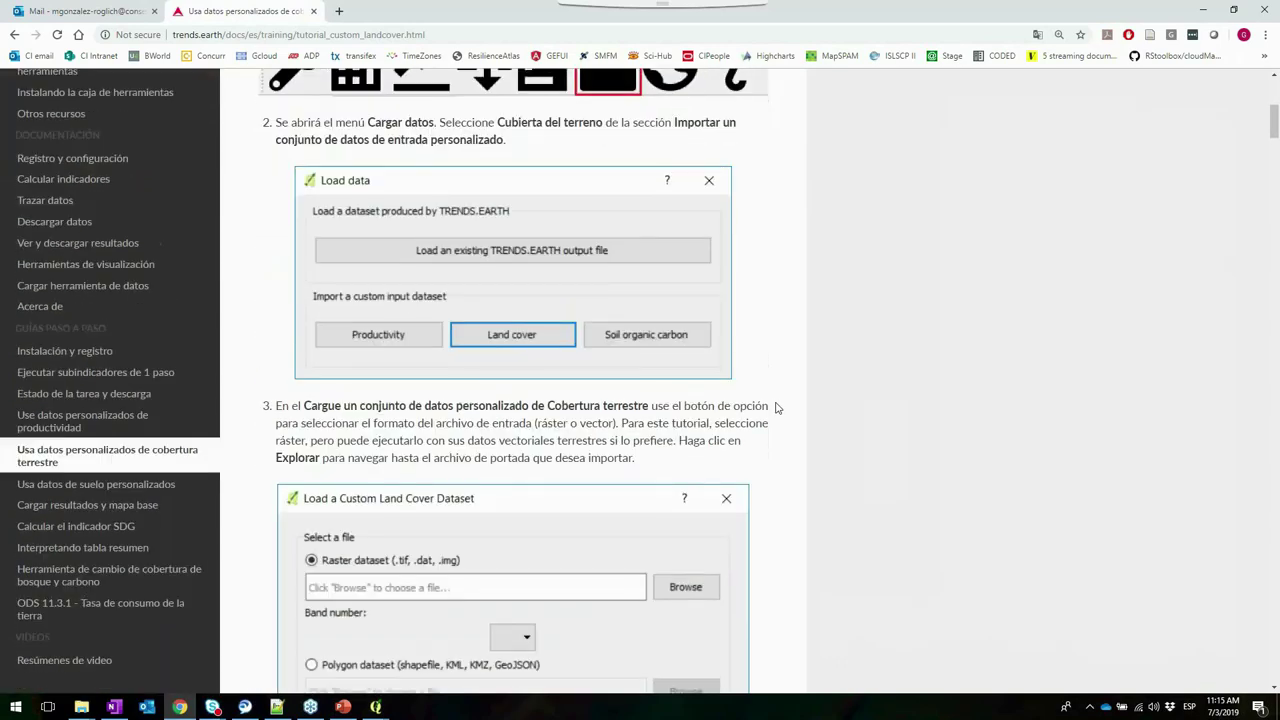
scroll(775, 408, down, 7)
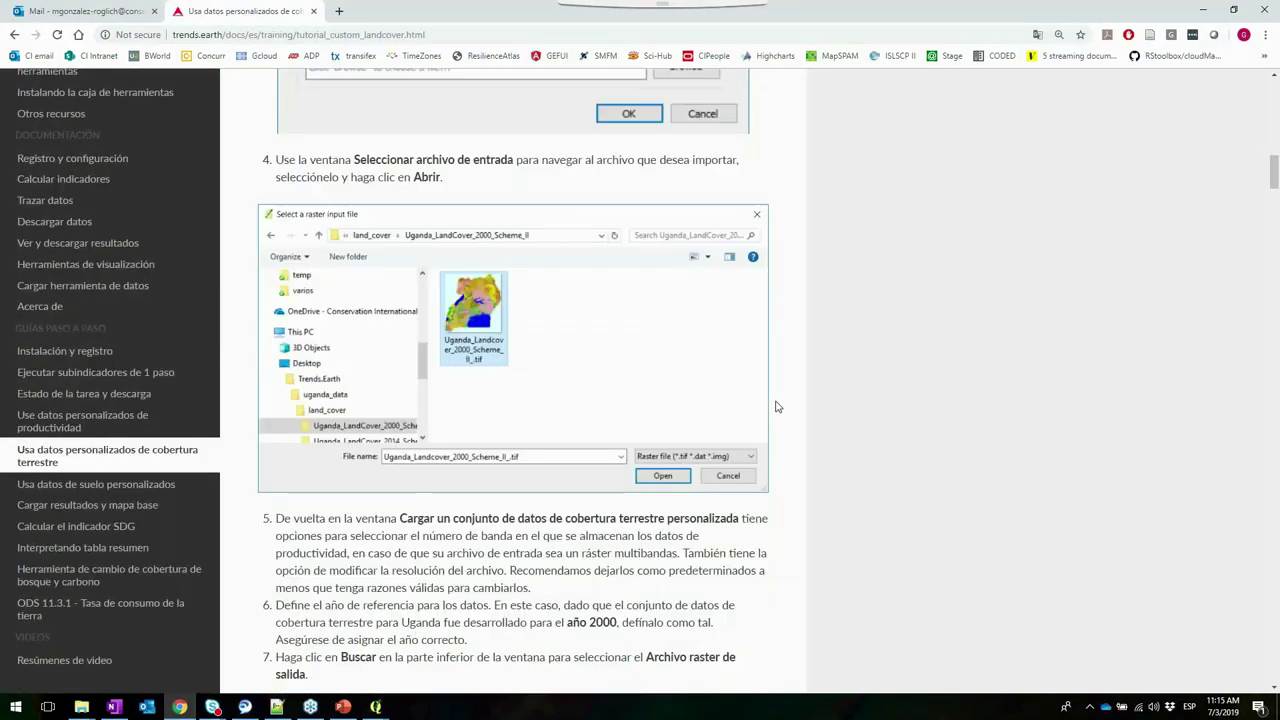
scroll(776, 407, down, 10)
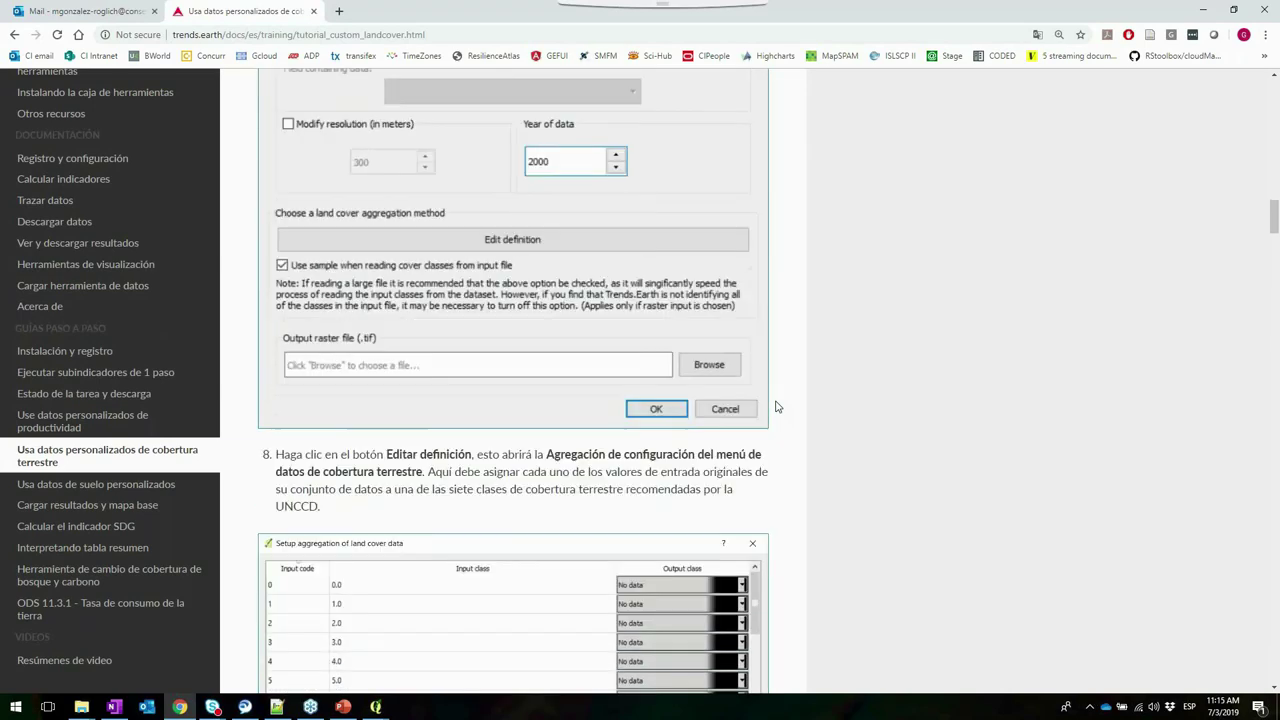
scroll(776, 407, down, 4)
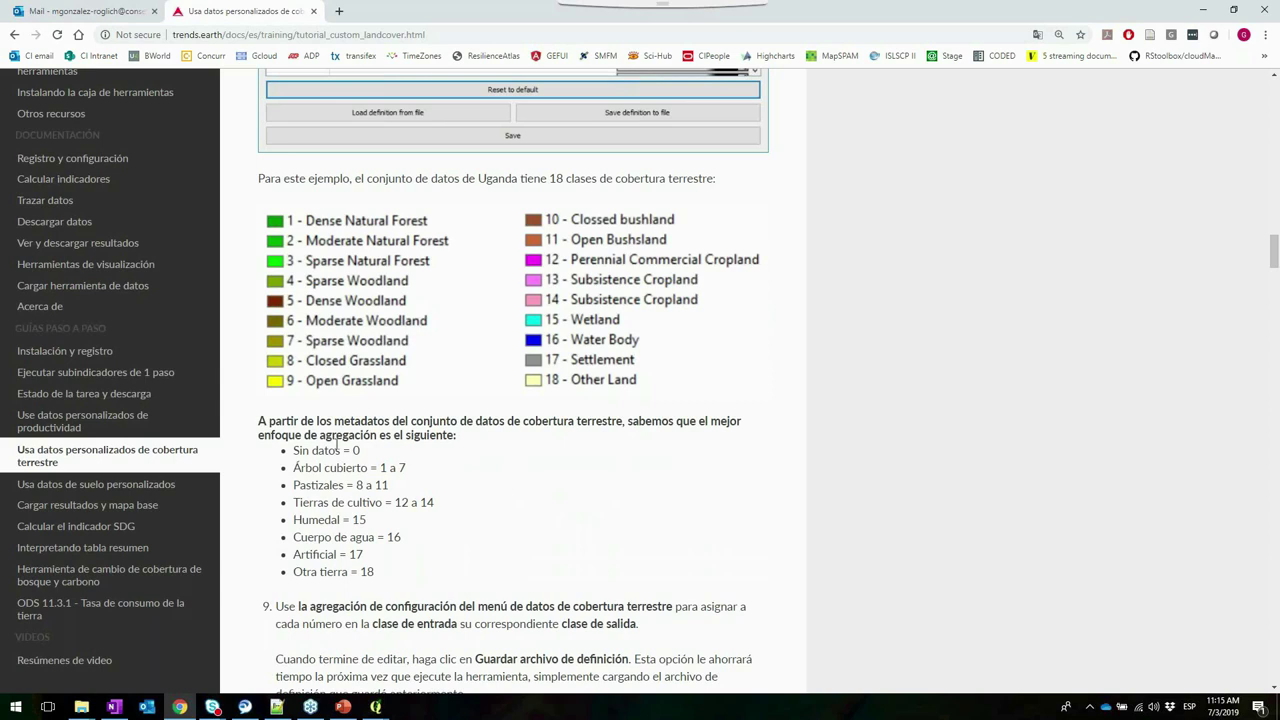
scroll(336, 447, down, 1)
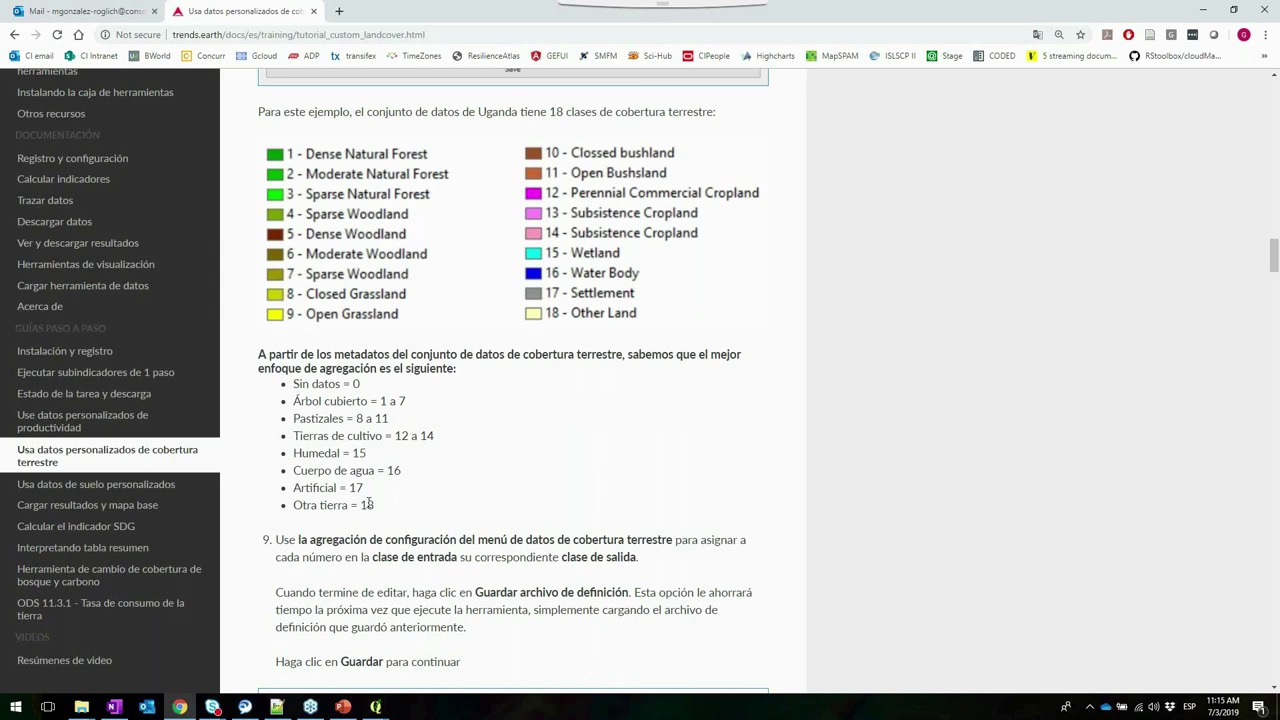
Switch back to QGIS, place the aggregation dialog clear of the tutorial's class list, and assign input codes 1 to 3 to Tree-covered
mouse_move(375, 706)
click(500, 640)
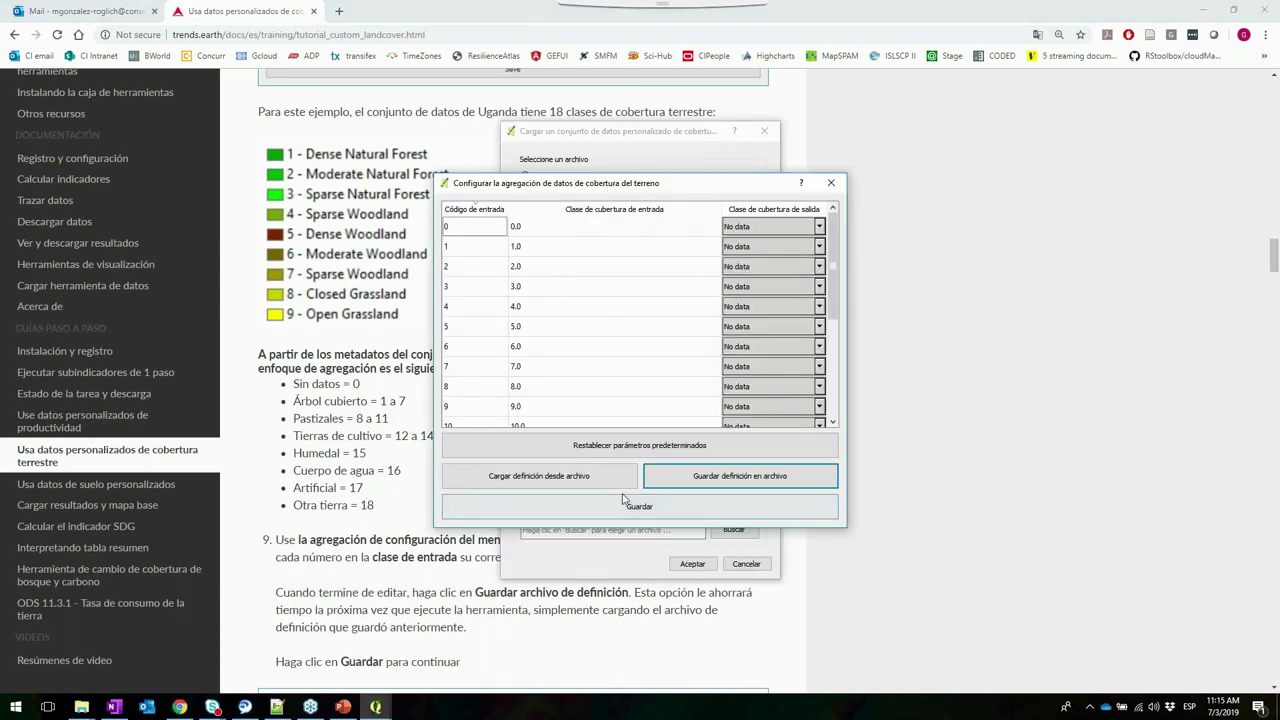
drag(705, 191, 800, 190)
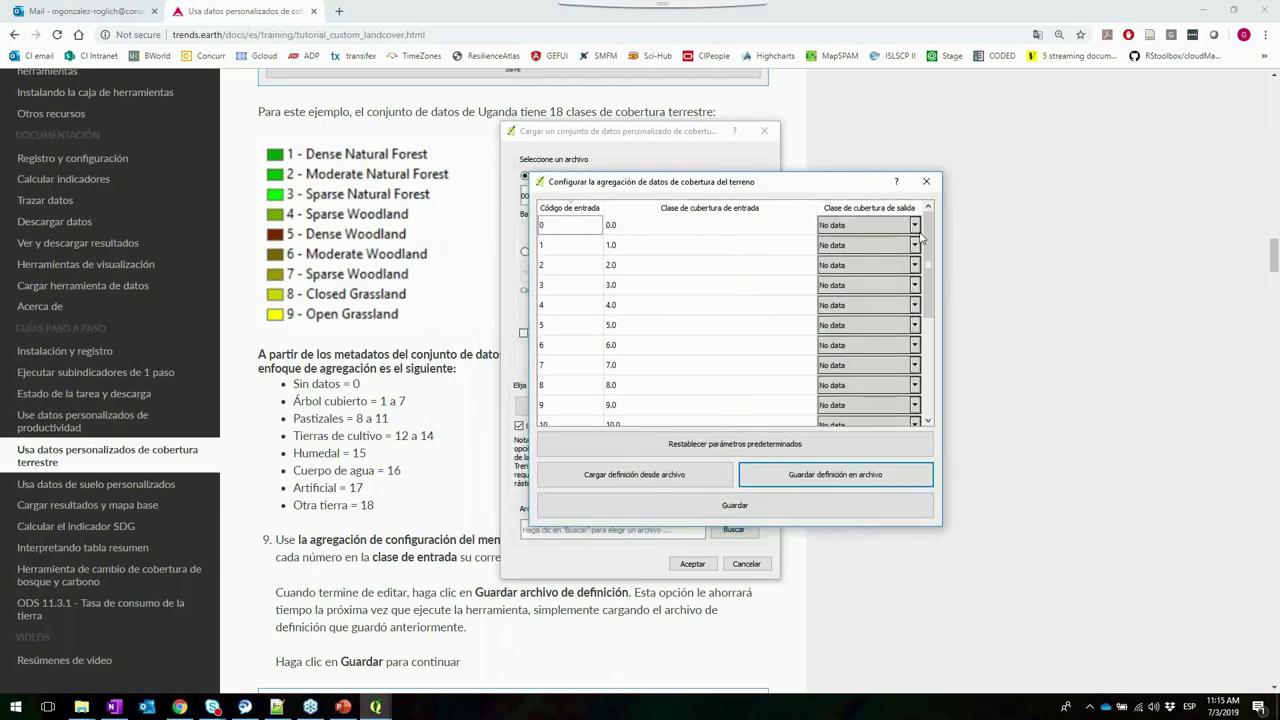
click(866, 245)
click(858, 272)
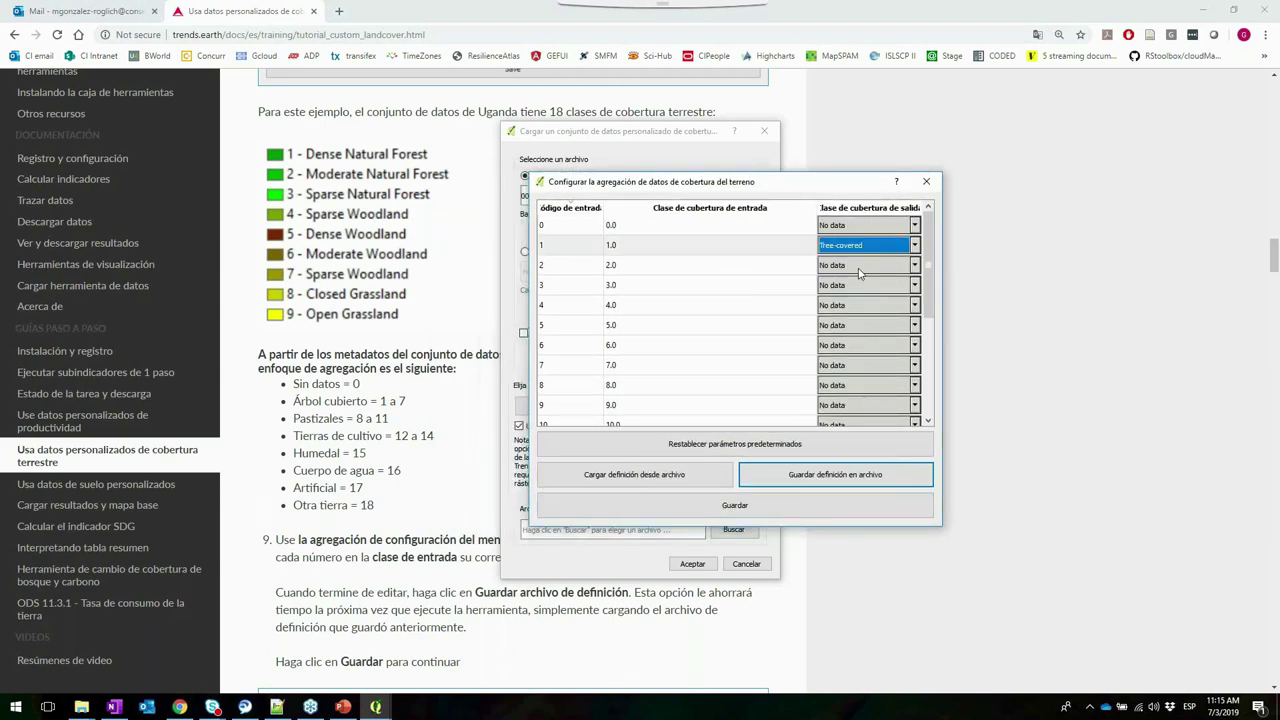
click(854, 271)
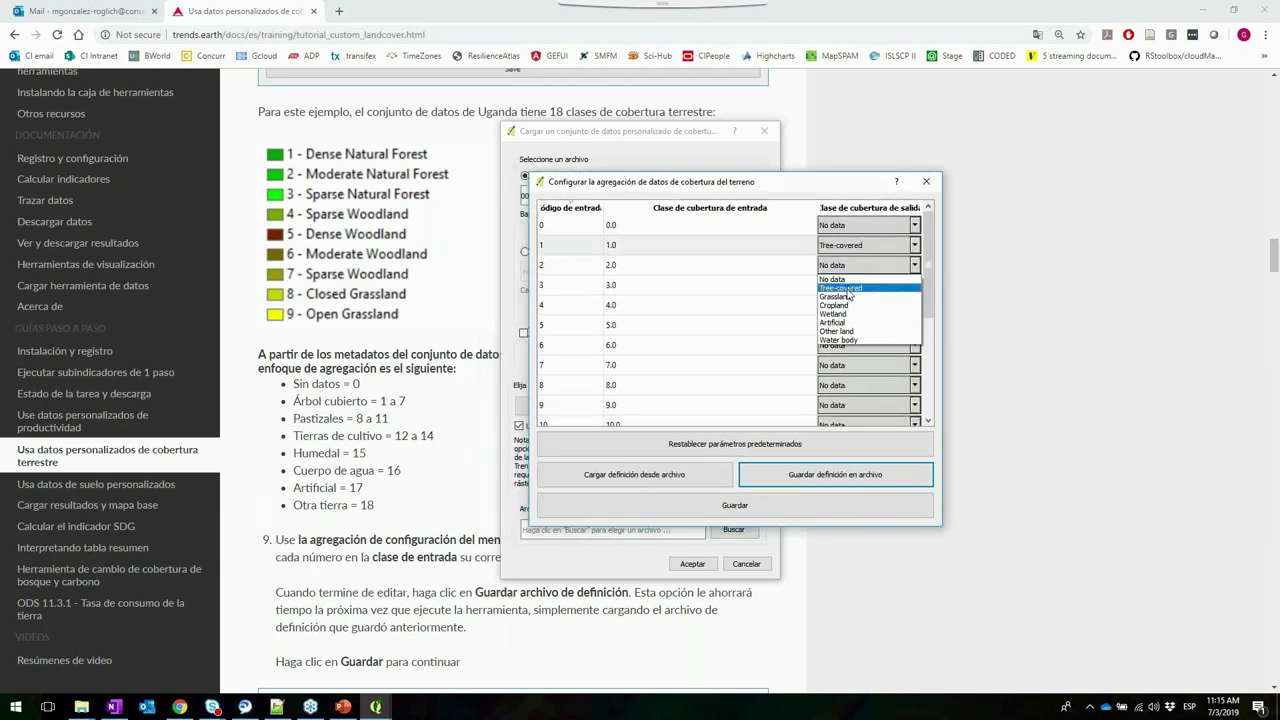
click(847, 292)
click(847, 288)
click(845, 311)
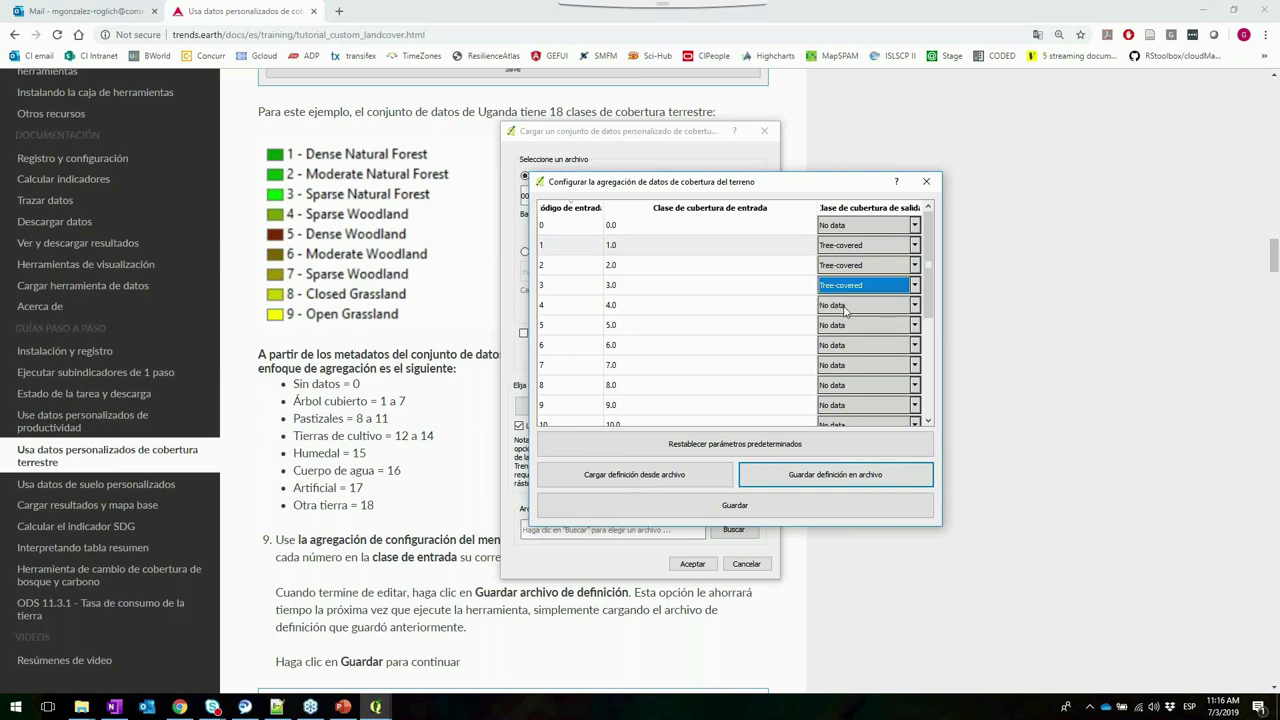
Assign input codes 4, 5, 6 and 7 to the Tree-covered output class
click(847, 305)
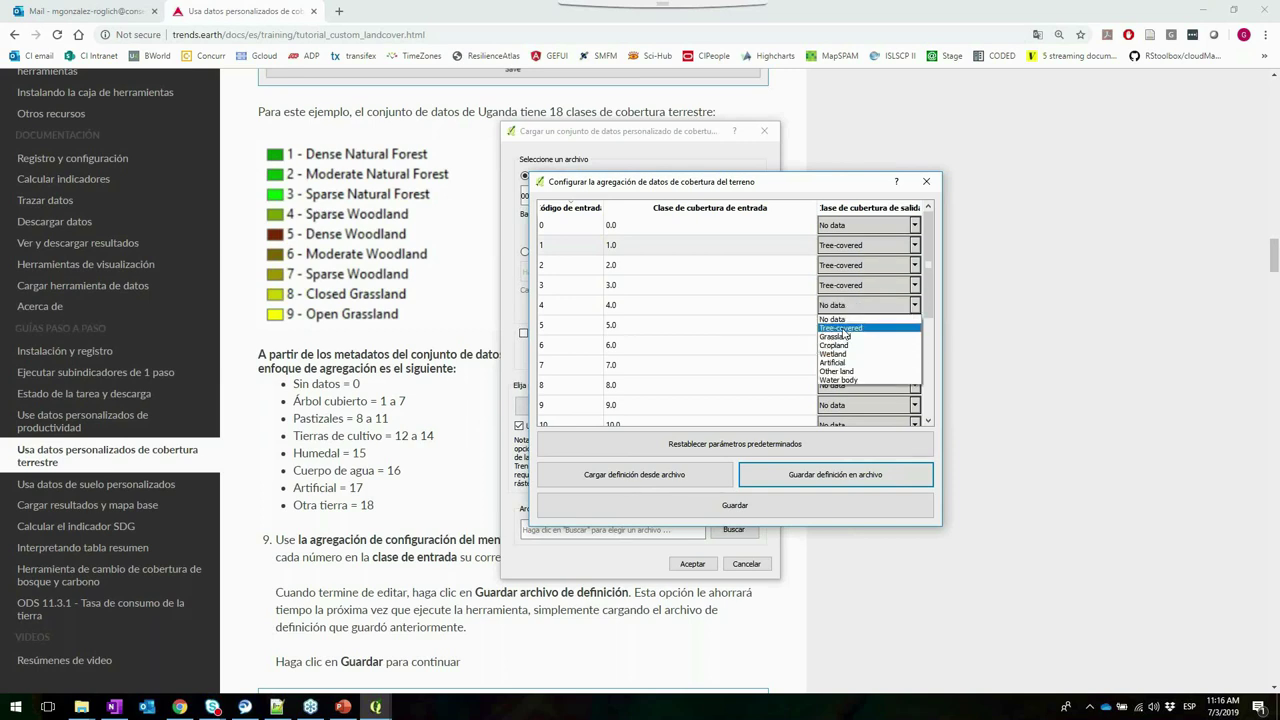
click(845, 327)
click(845, 325)
click(840, 347)
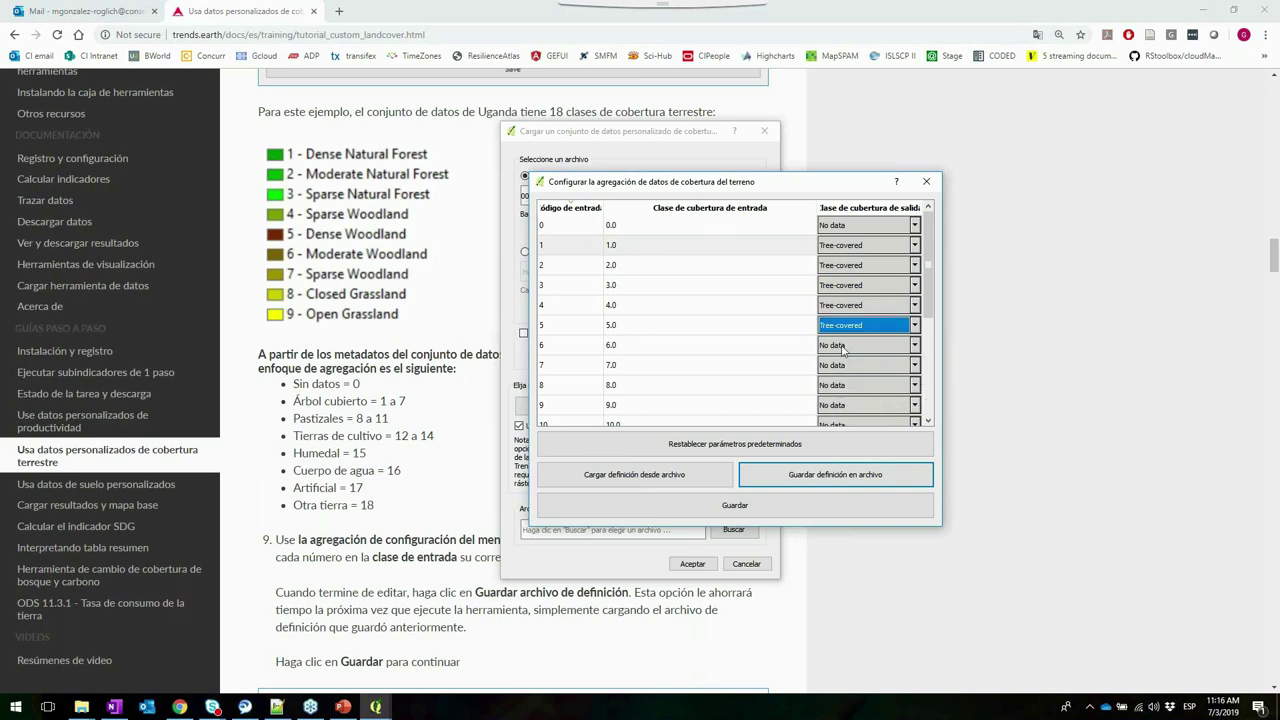
click(845, 345)
click(845, 369)
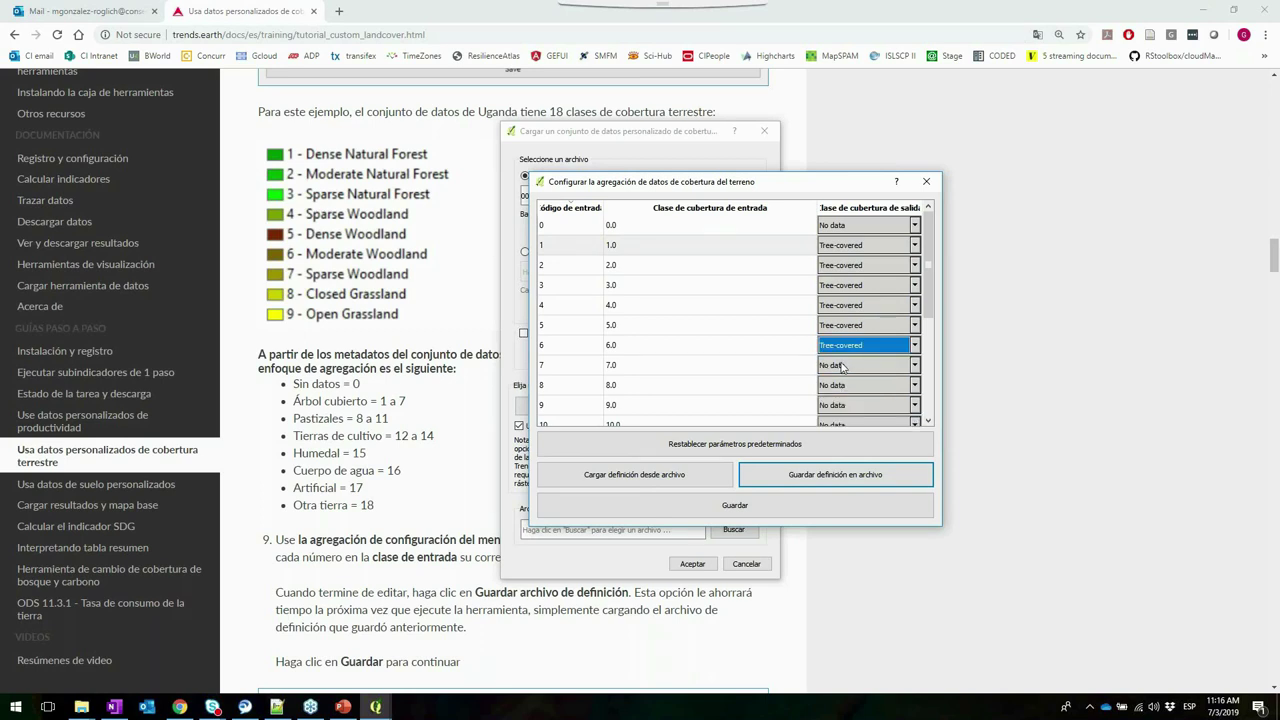
click(845, 365)
click(845, 388)
Assign input codes 8, 9, 10 and 11 to the Grassland output class
drag(928, 280, 925, 336)
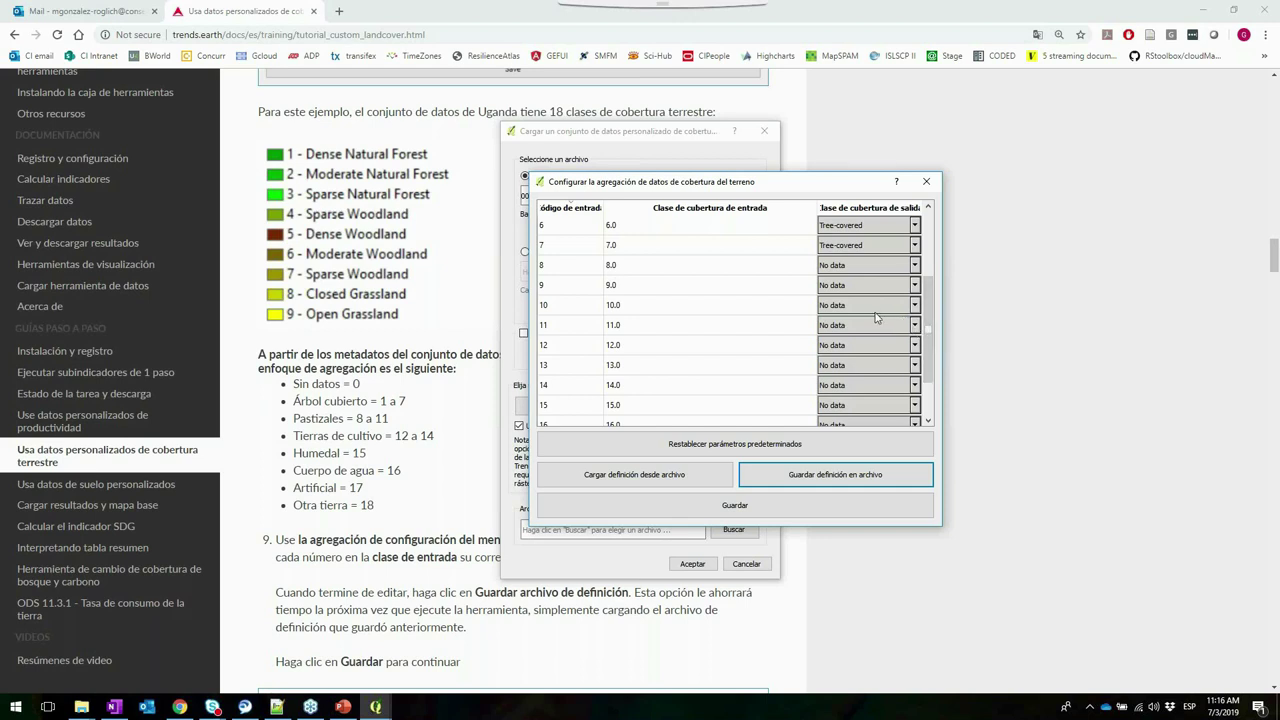
click(842, 266)
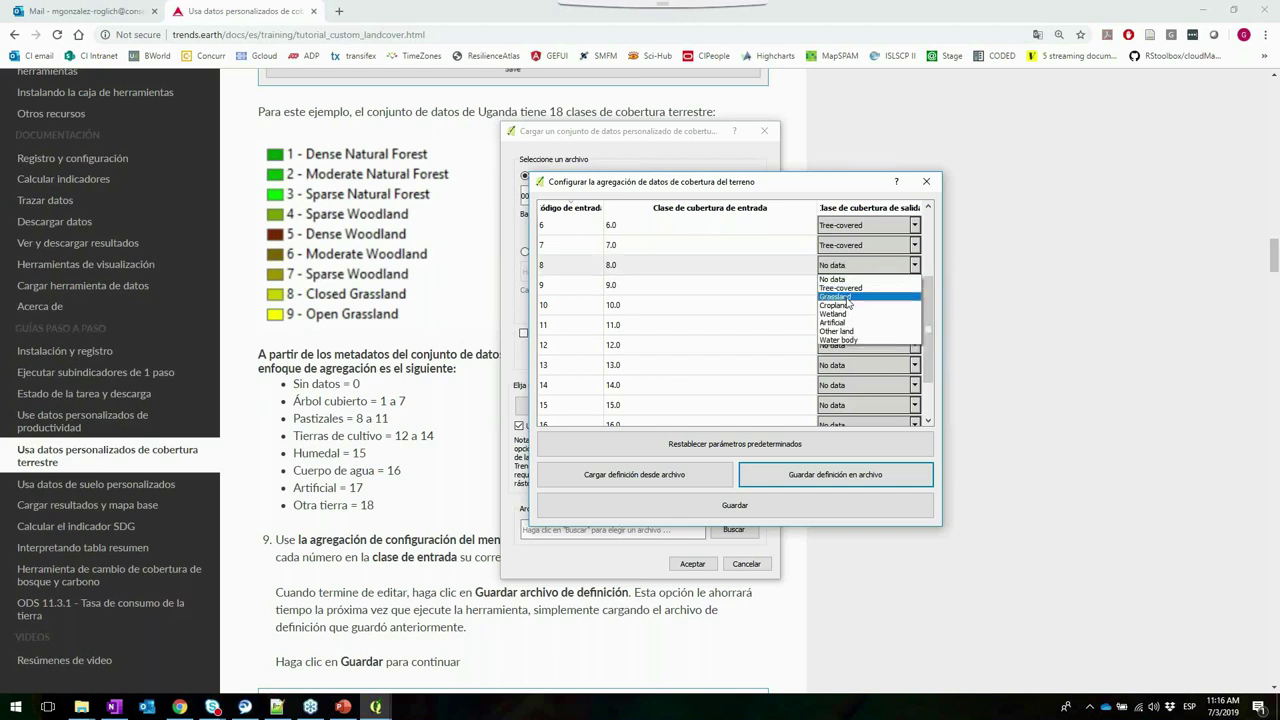
click(848, 300)
click(850, 284)
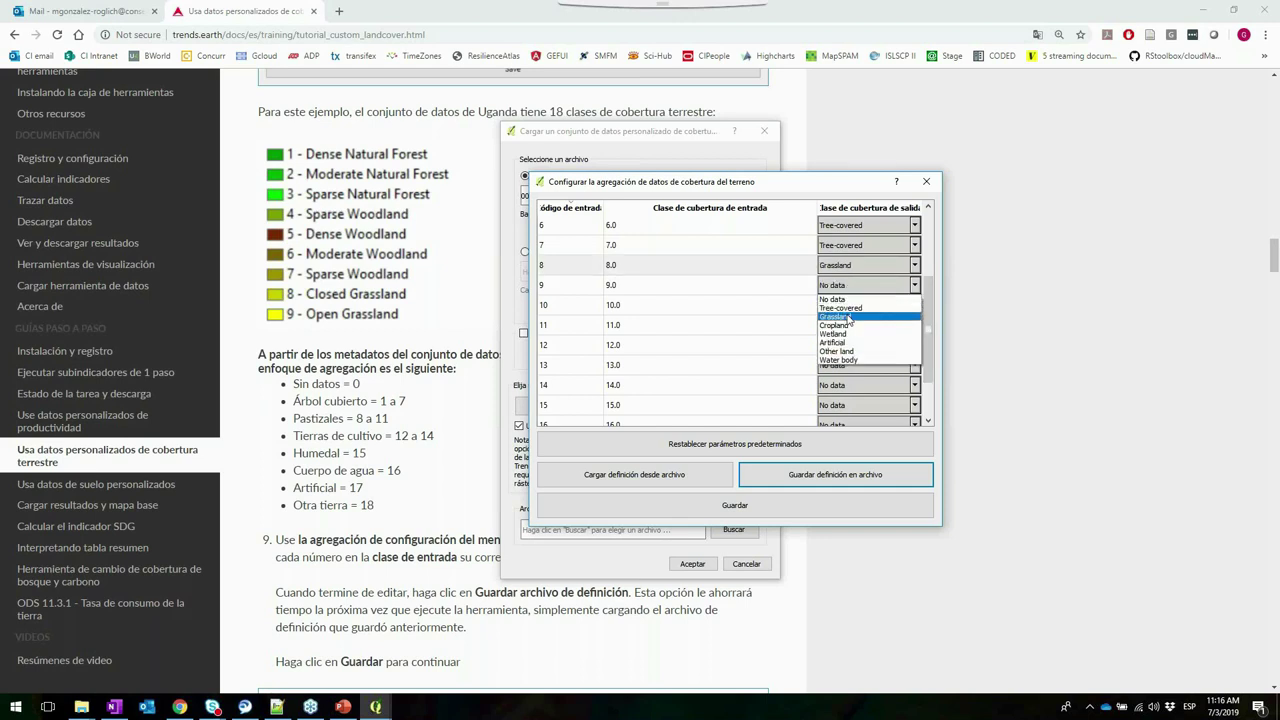
click(848, 317)
click(848, 305)
click(849, 337)
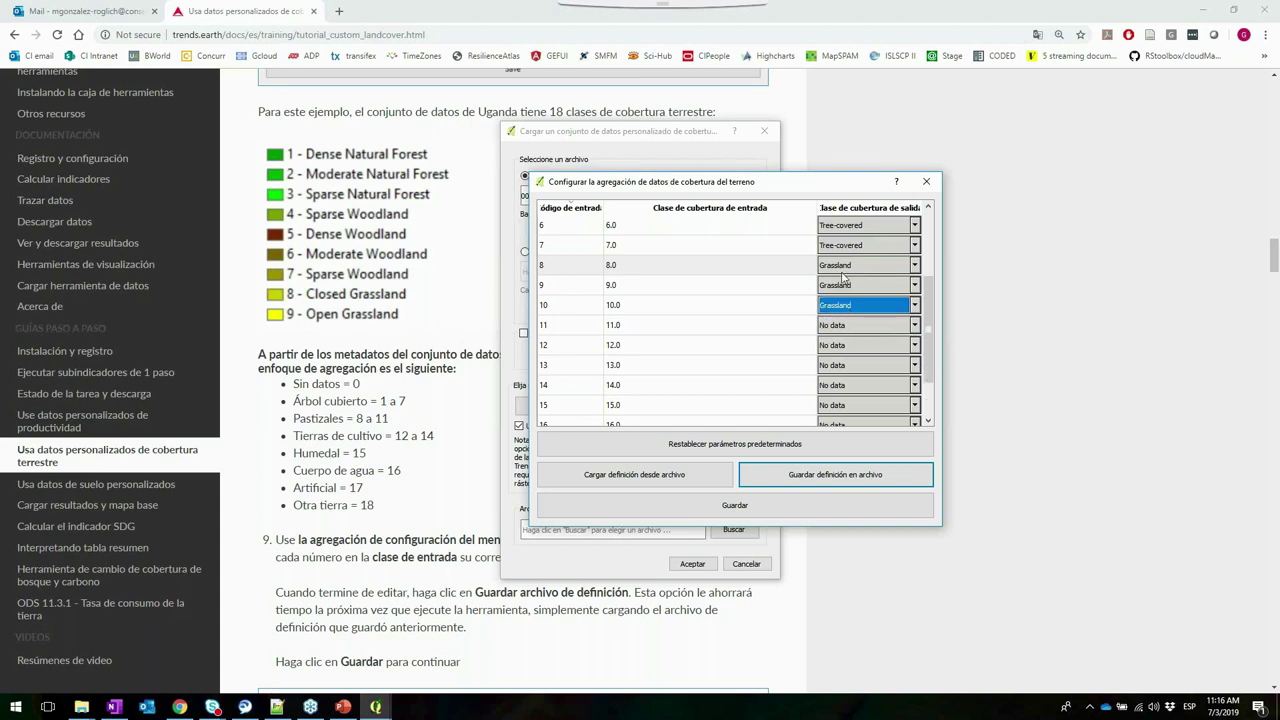
click(836, 325)
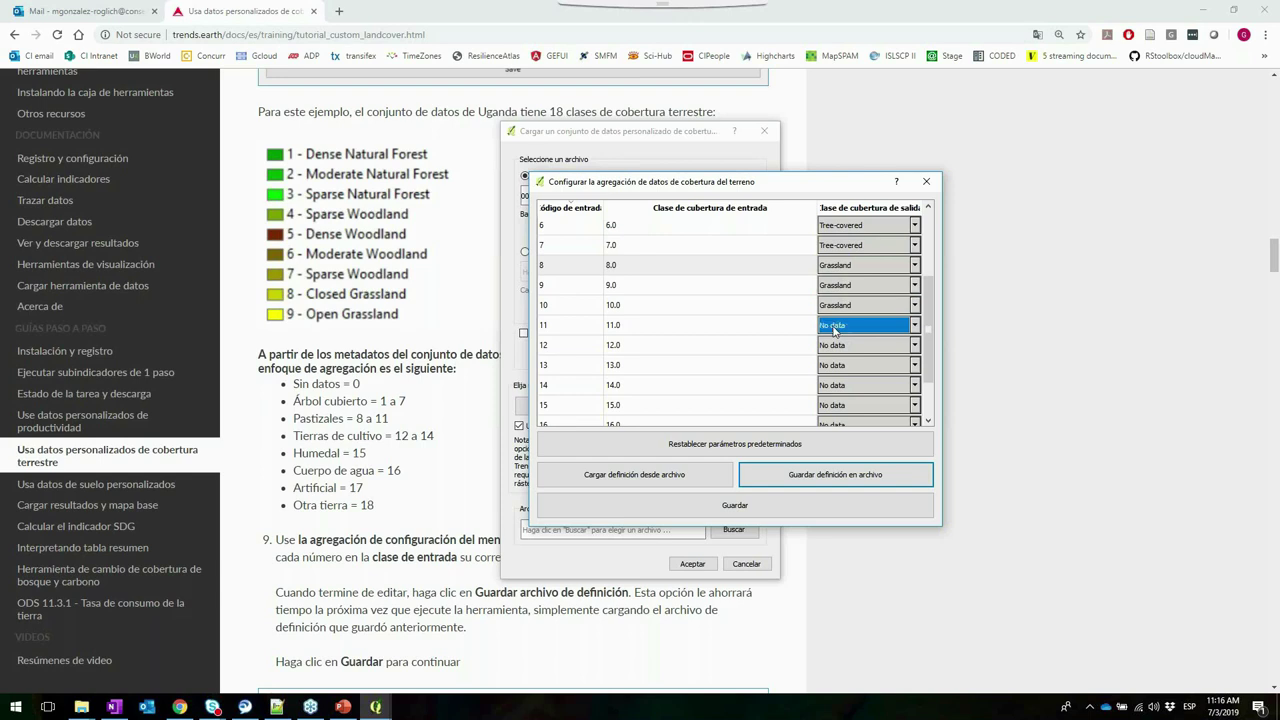
click(836, 357)
Assign input codes 12, 13 and 14 to the Cropland output class
drag(930, 290, 926, 346)
click(866, 296)
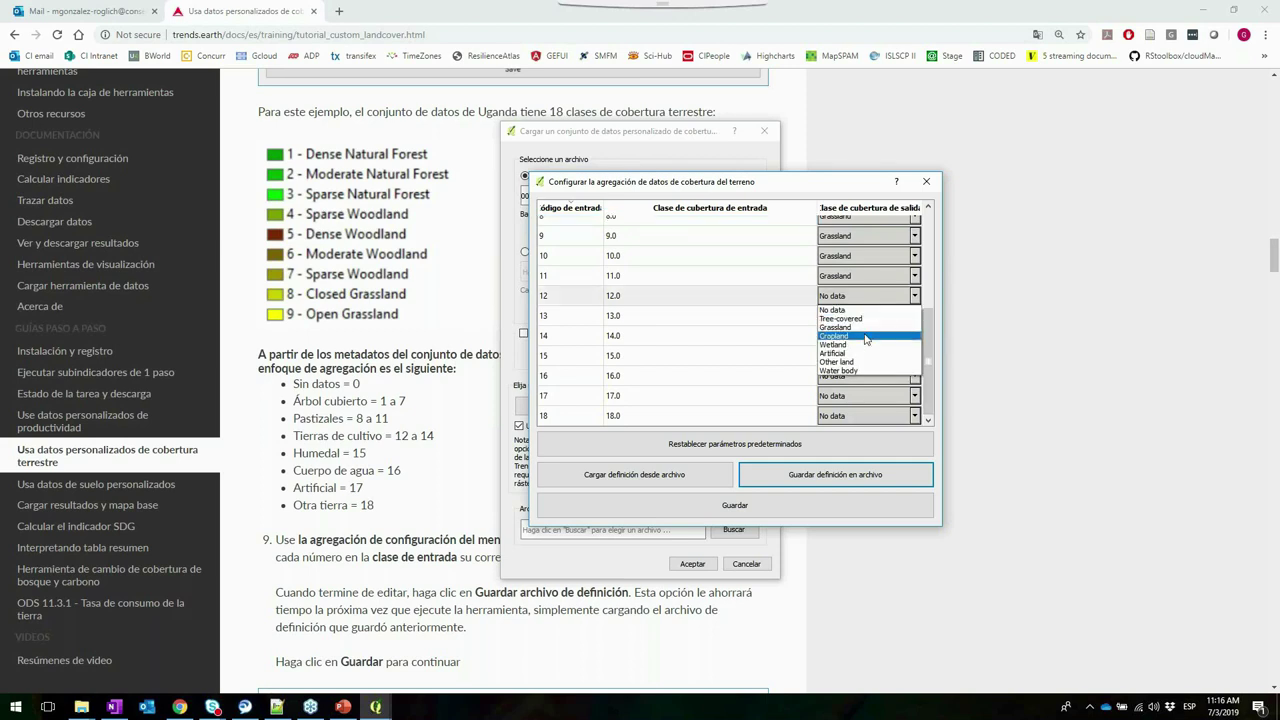
click(866, 327)
click(866, 316)
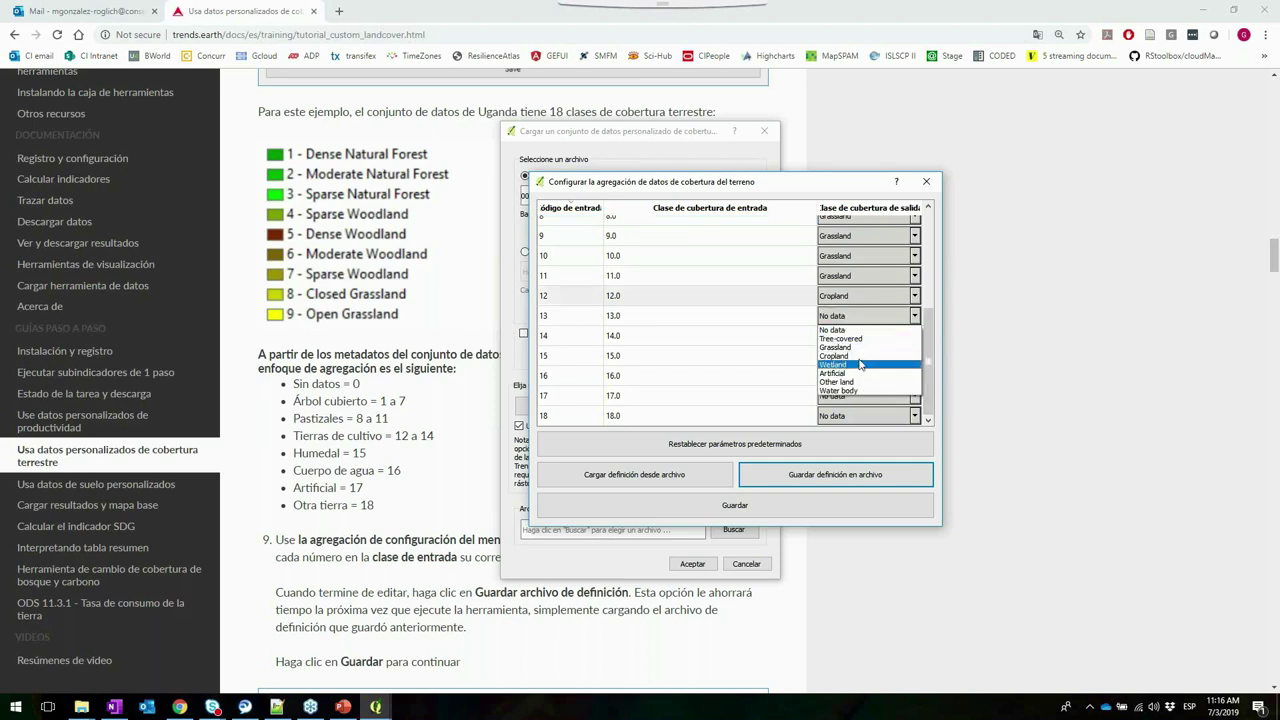
click(858, 356)
click(860, 336)
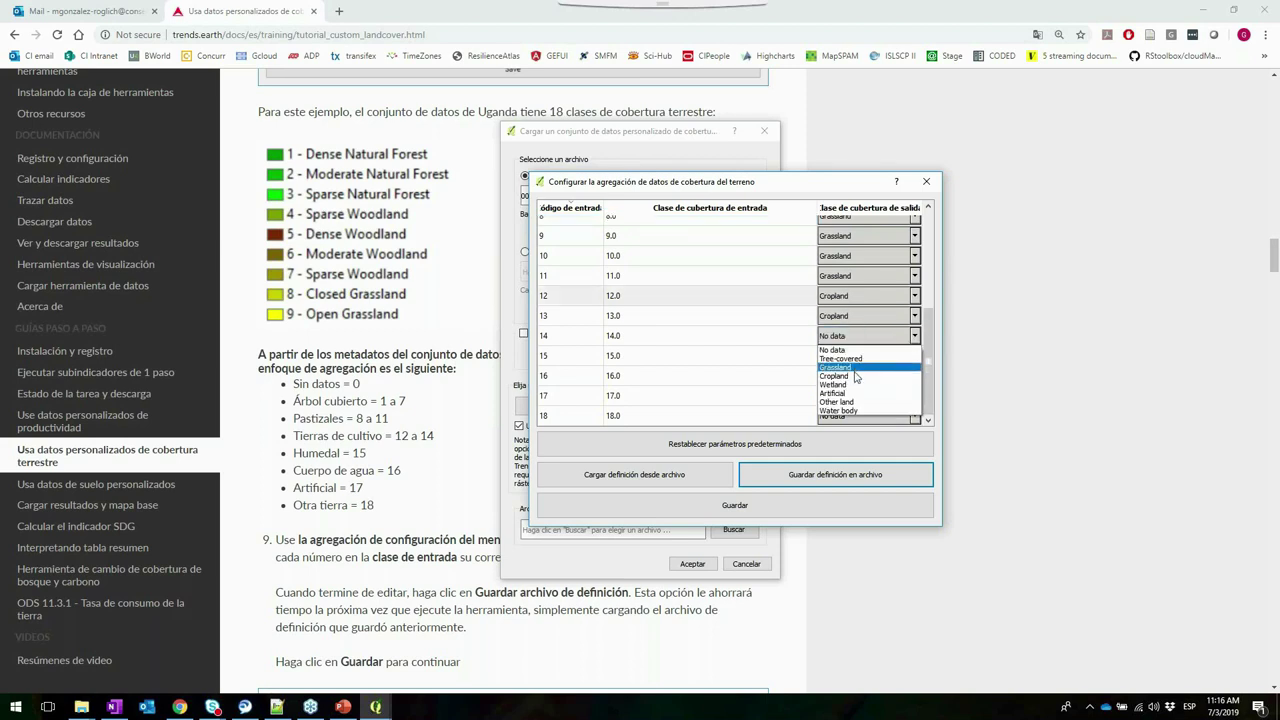
click(856, 376)
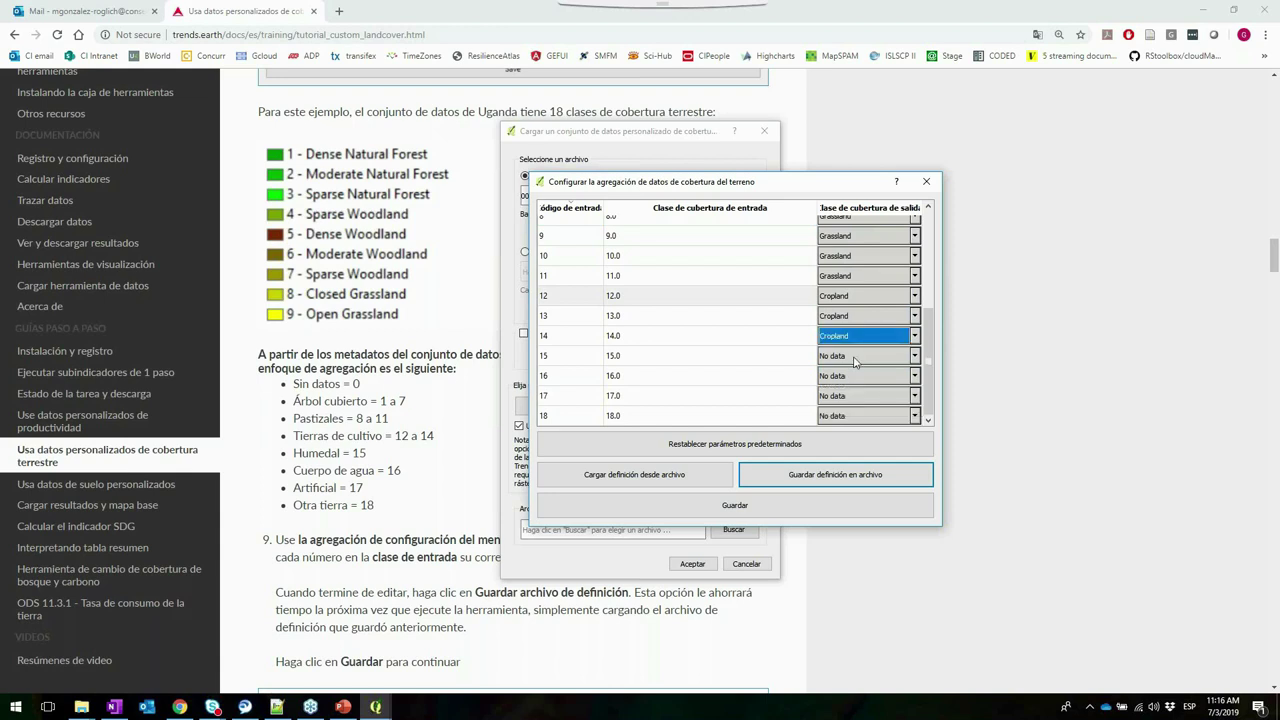
Assign input code 15 to the Wetland output class and input code 16 to Water body
click(855, 362)
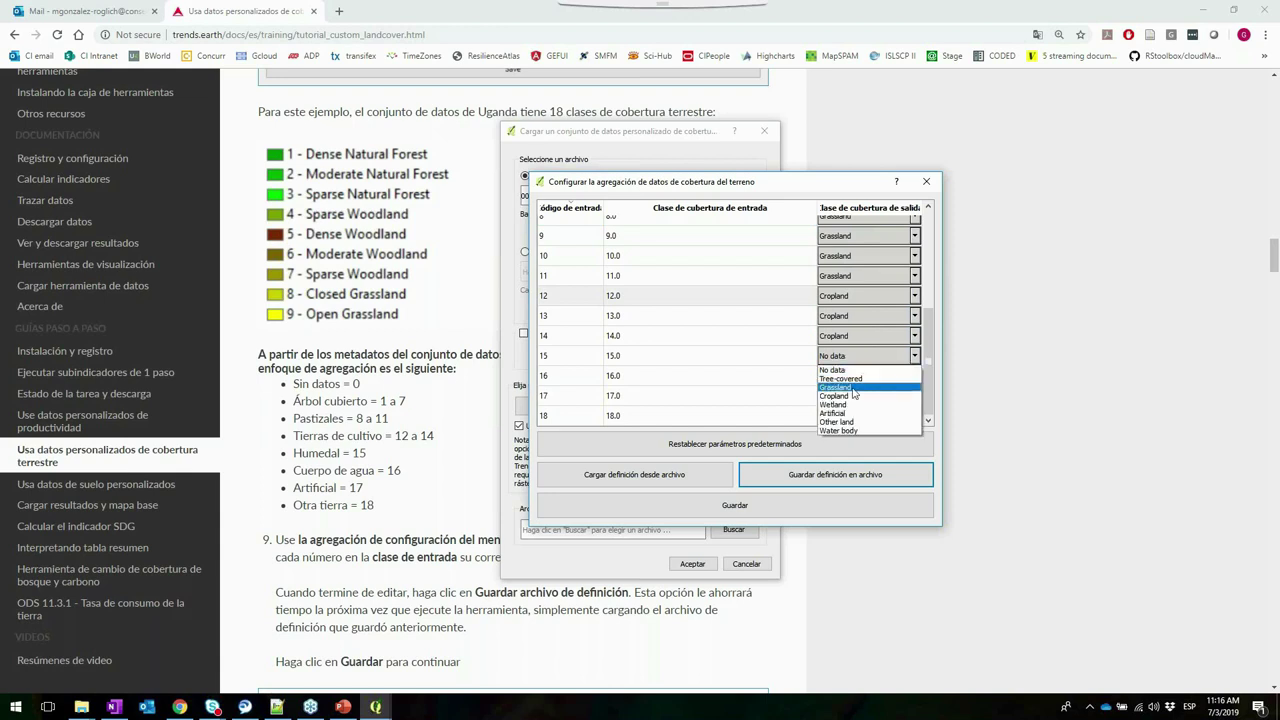
click(853, 384)
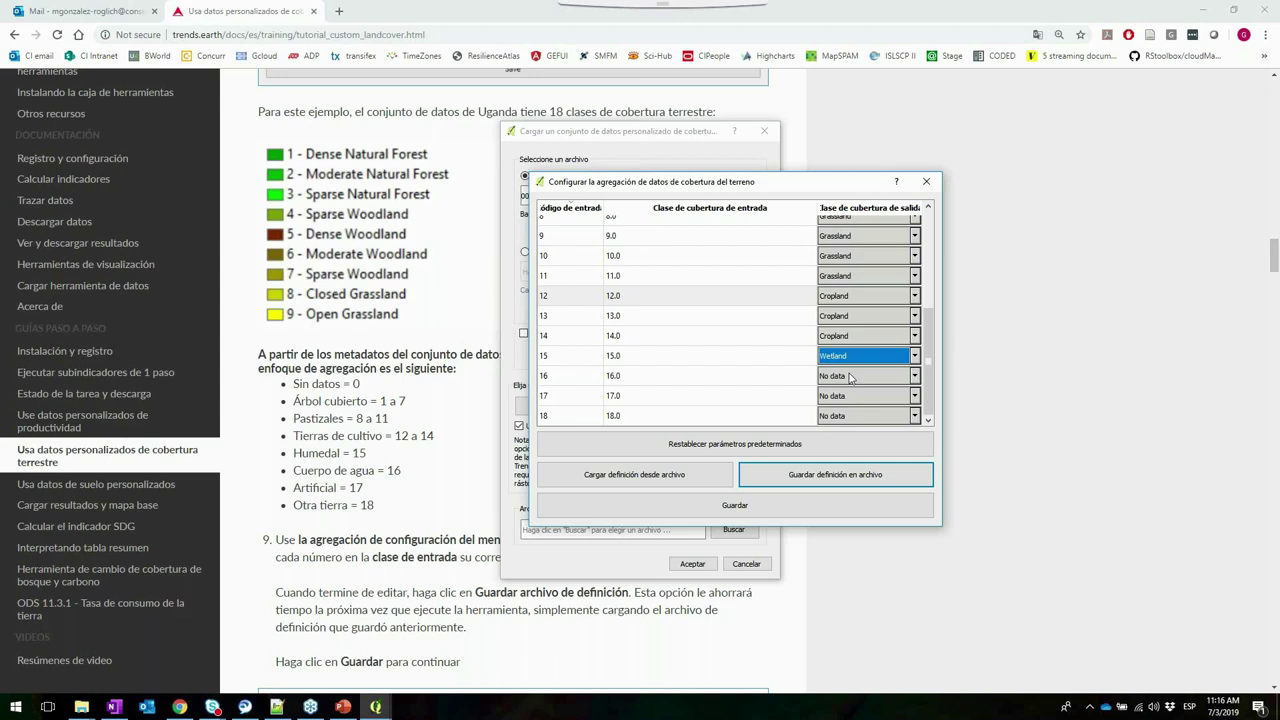
click(850, 377)
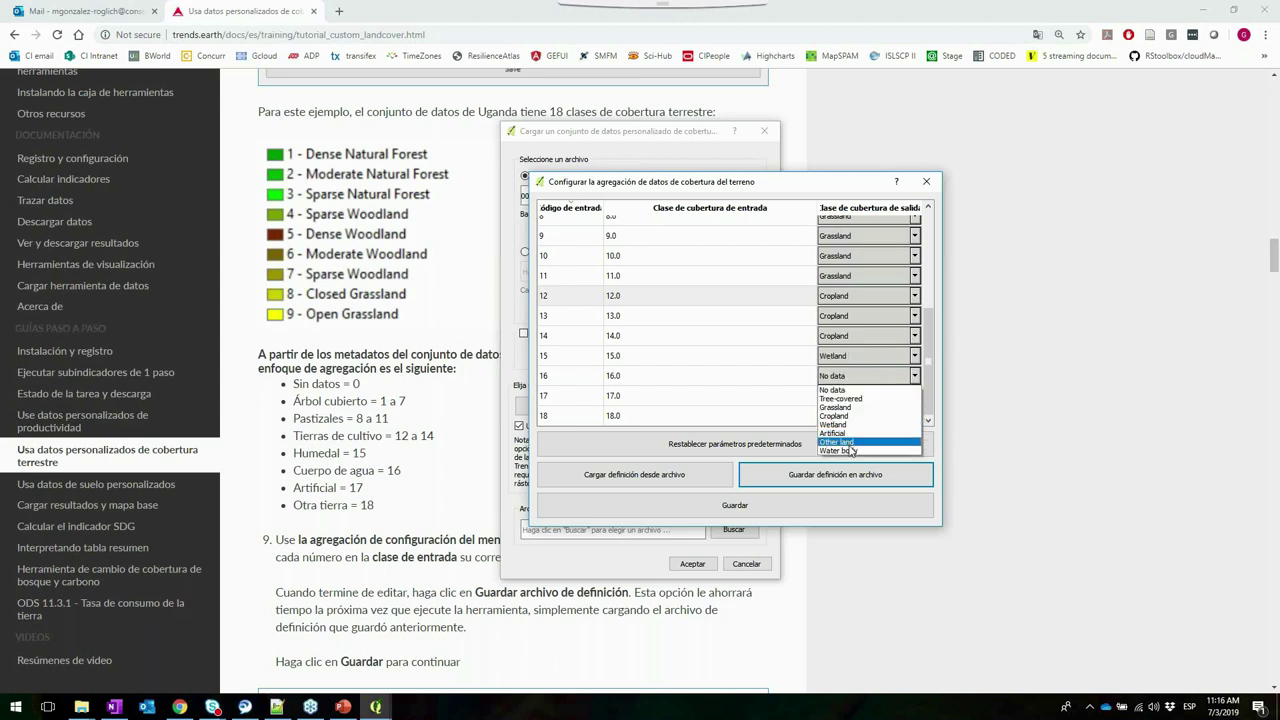
click(852, 450)
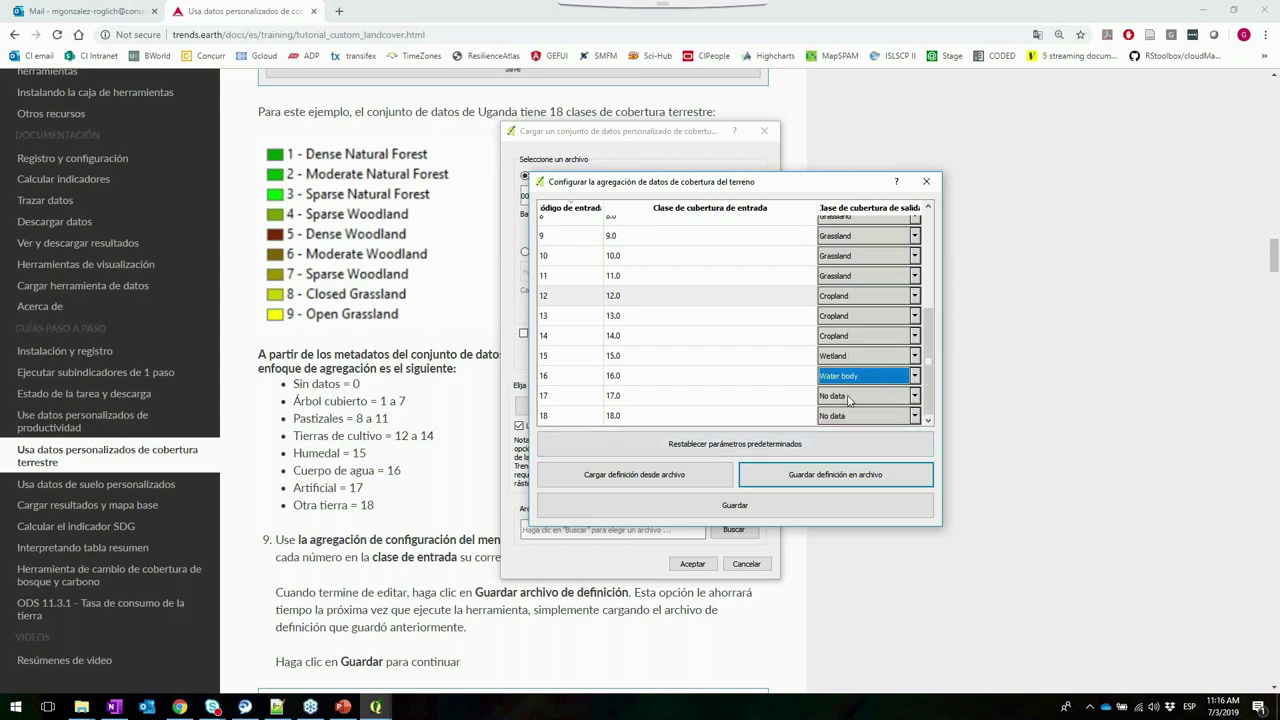
Assign input code 17 to the Artificial output class and input code 18 to Other land
click(848, 397)
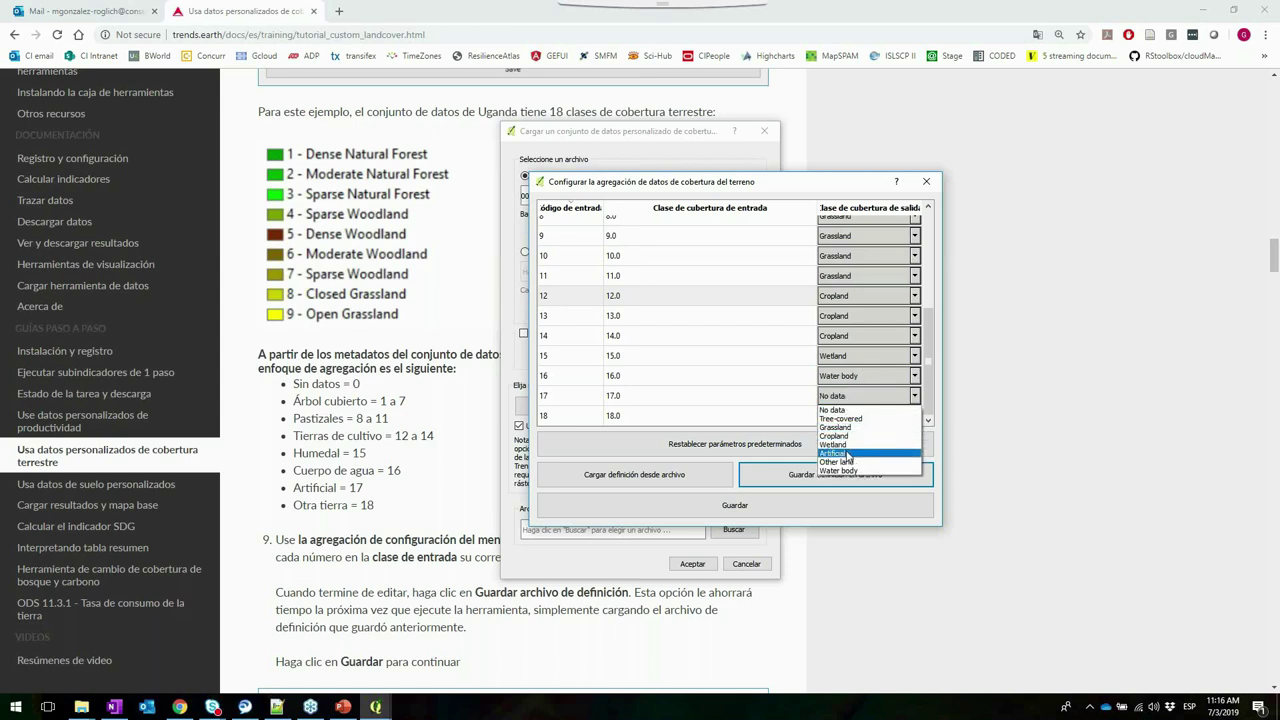
click(850, 454)
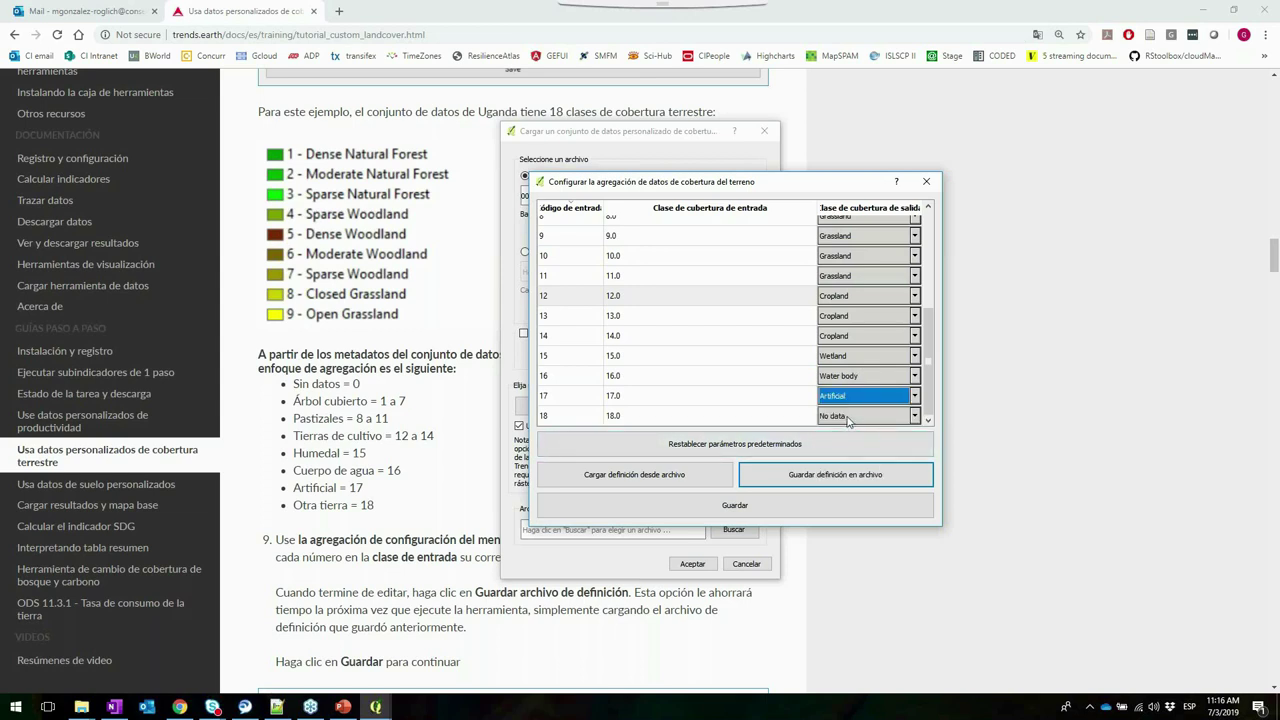
click(848, 418)
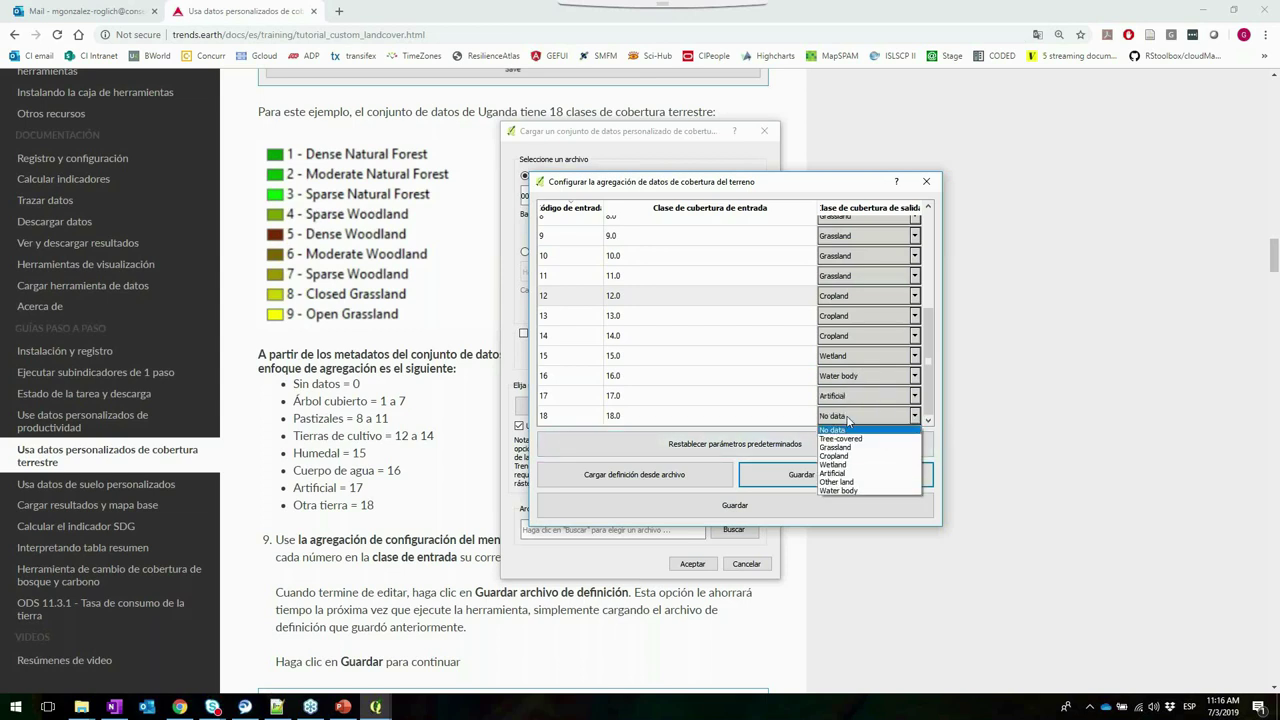
click(849, 483)
Save the aggregation definition as leyenda_lc_uganda.json in the uganda_land_cover folder and apply the class assignments
scroll(930, 300, up, 3)
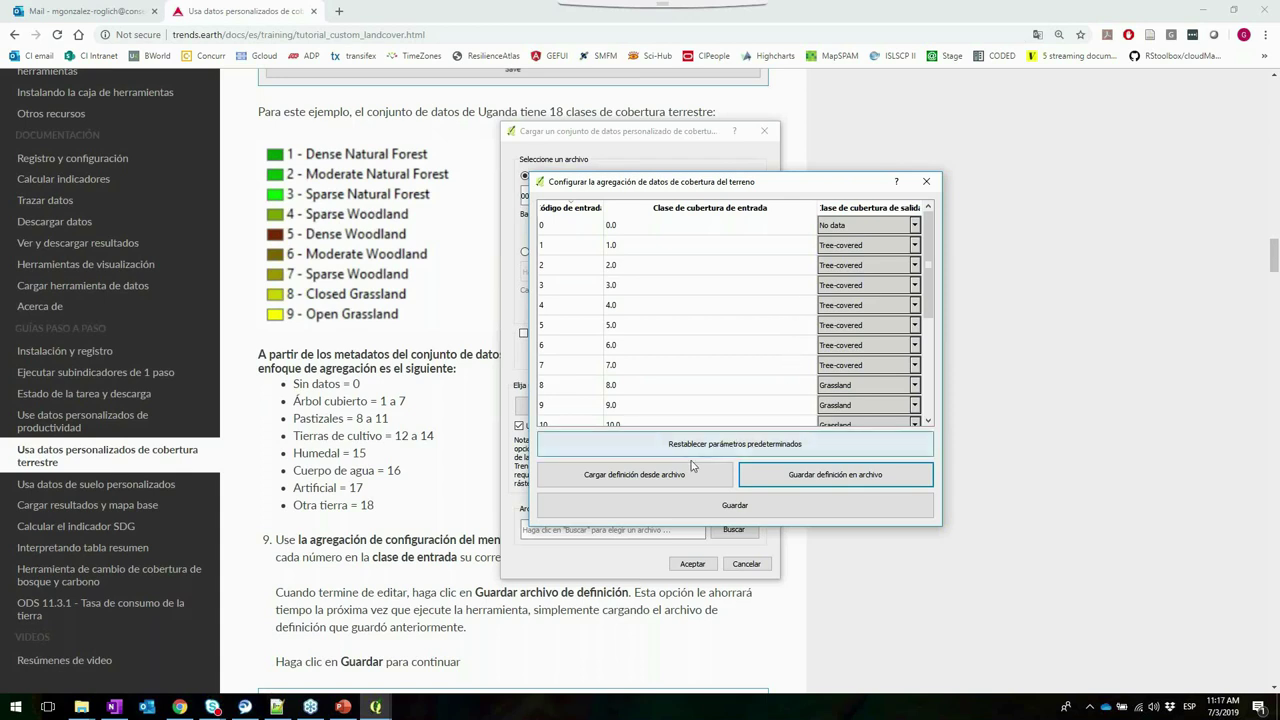
click(824, 479)
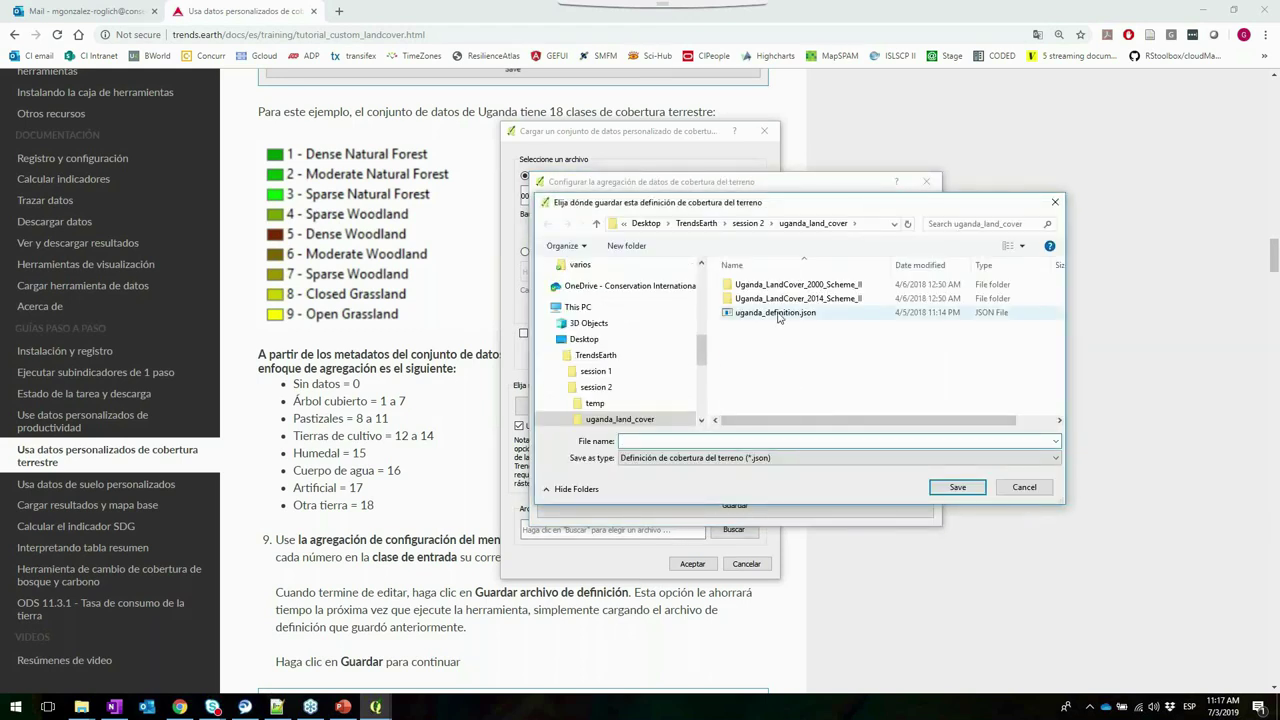
click(778, 316)
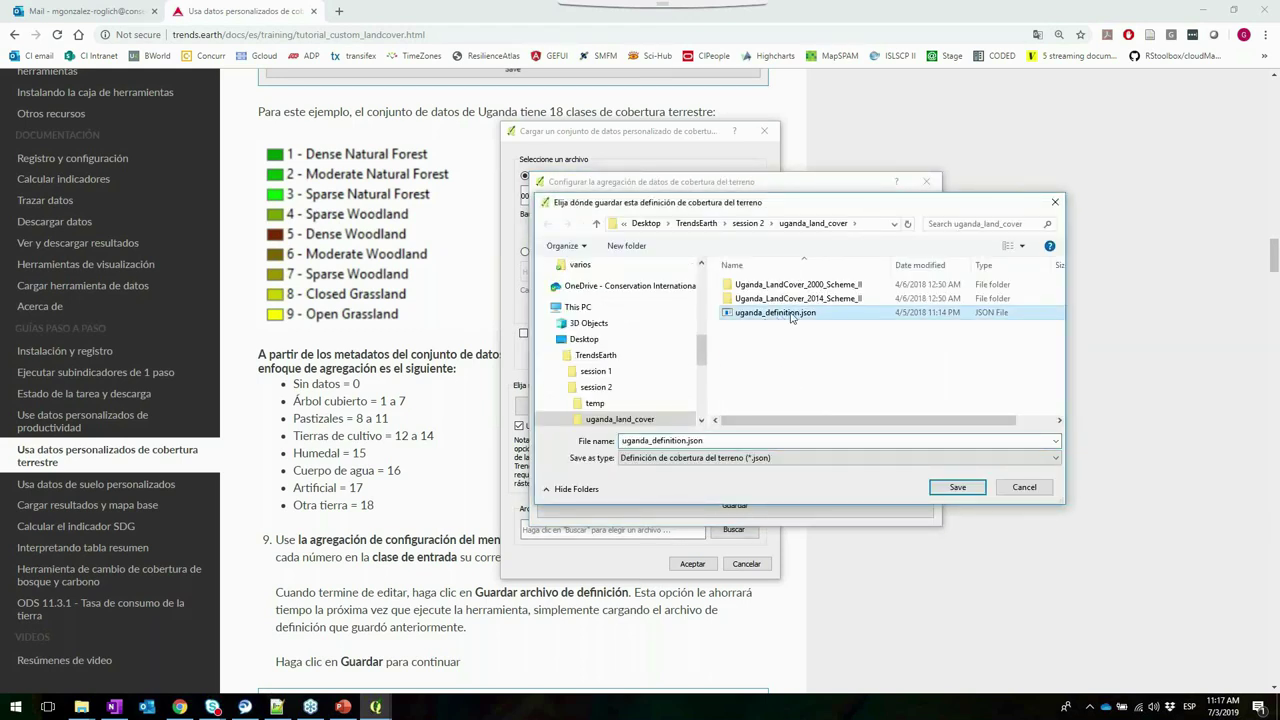
click(631, 446)
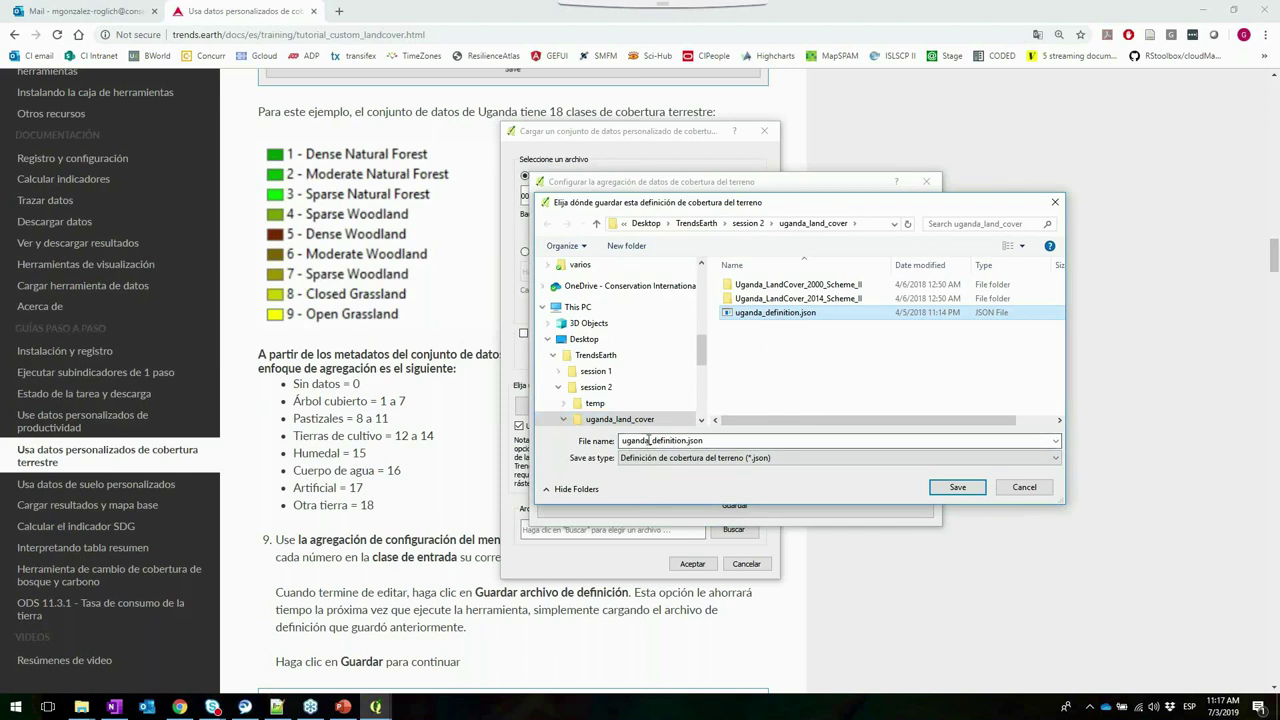
double_click(655, 441)
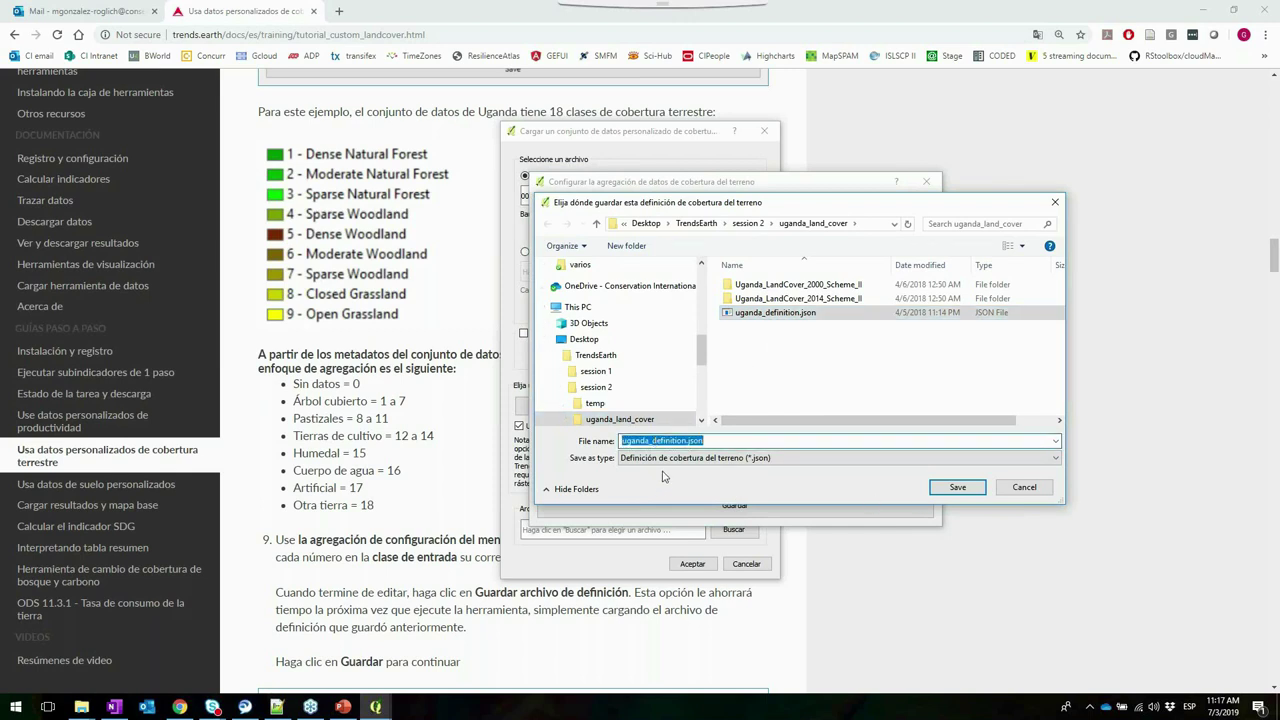
click(636, 441)
drag(622, 441, 631, 441)
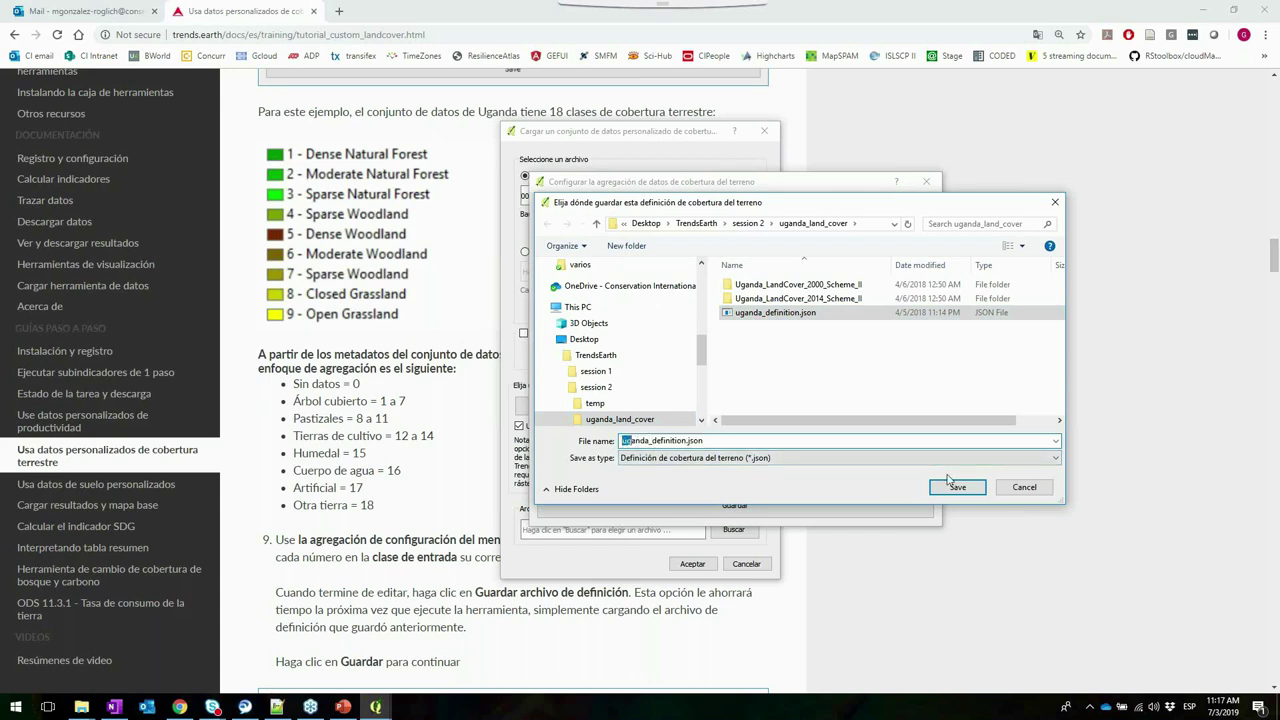
text(leyenda)
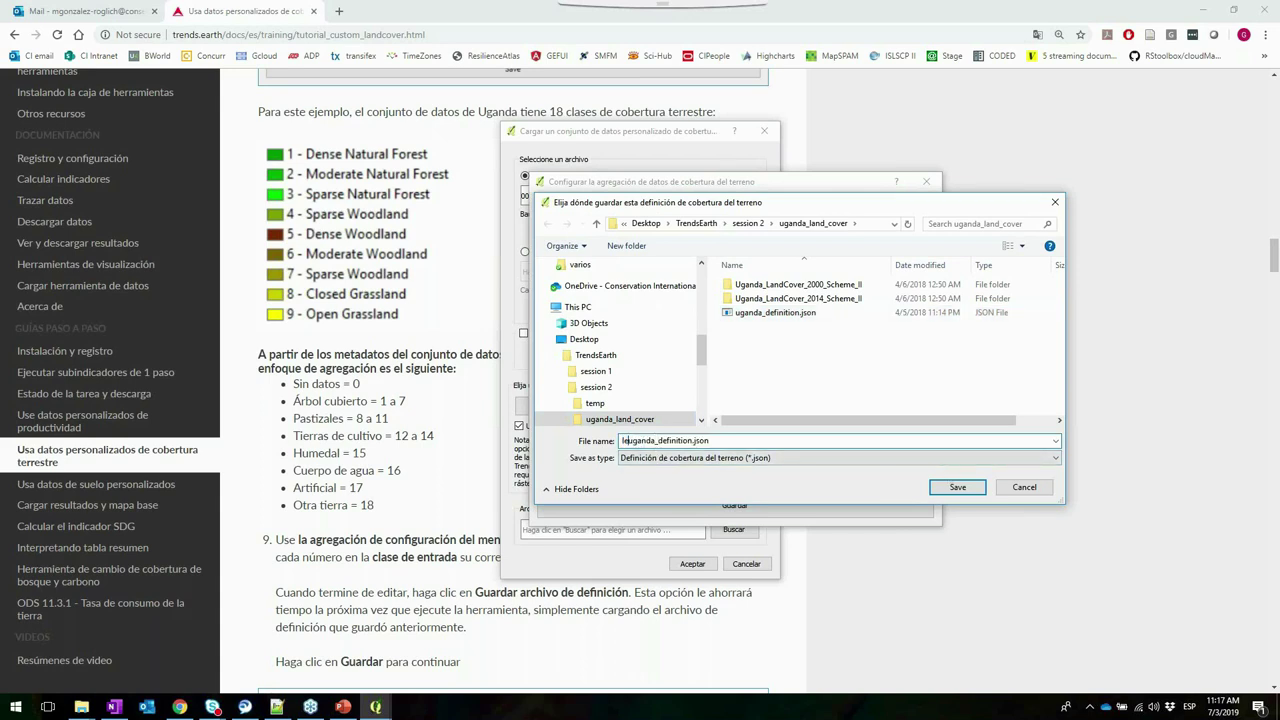
text(_lc_)
key(Delete)
key(Delete)
key(Delete)
key(Delete)
key(Delete)
key(Delete)
key(Delete)
key(Delete)
key(Delete)
key(Delete)
click(957, 487)
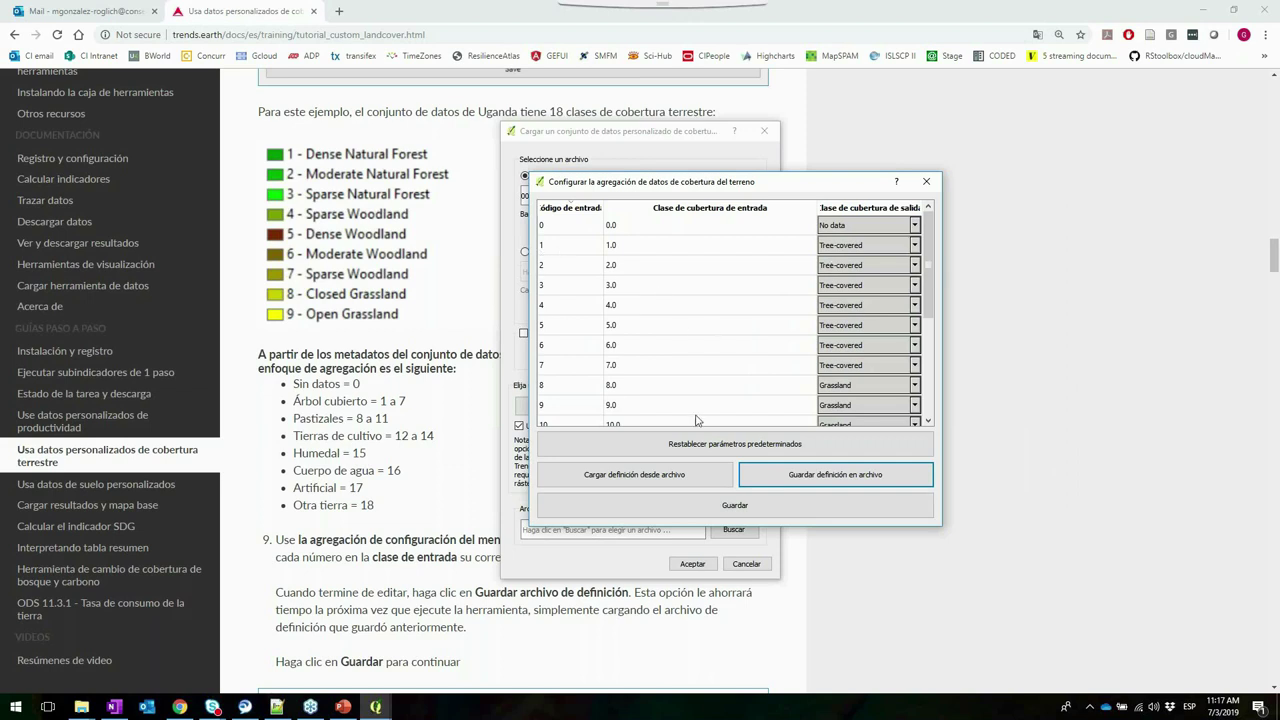
click(735, 506)
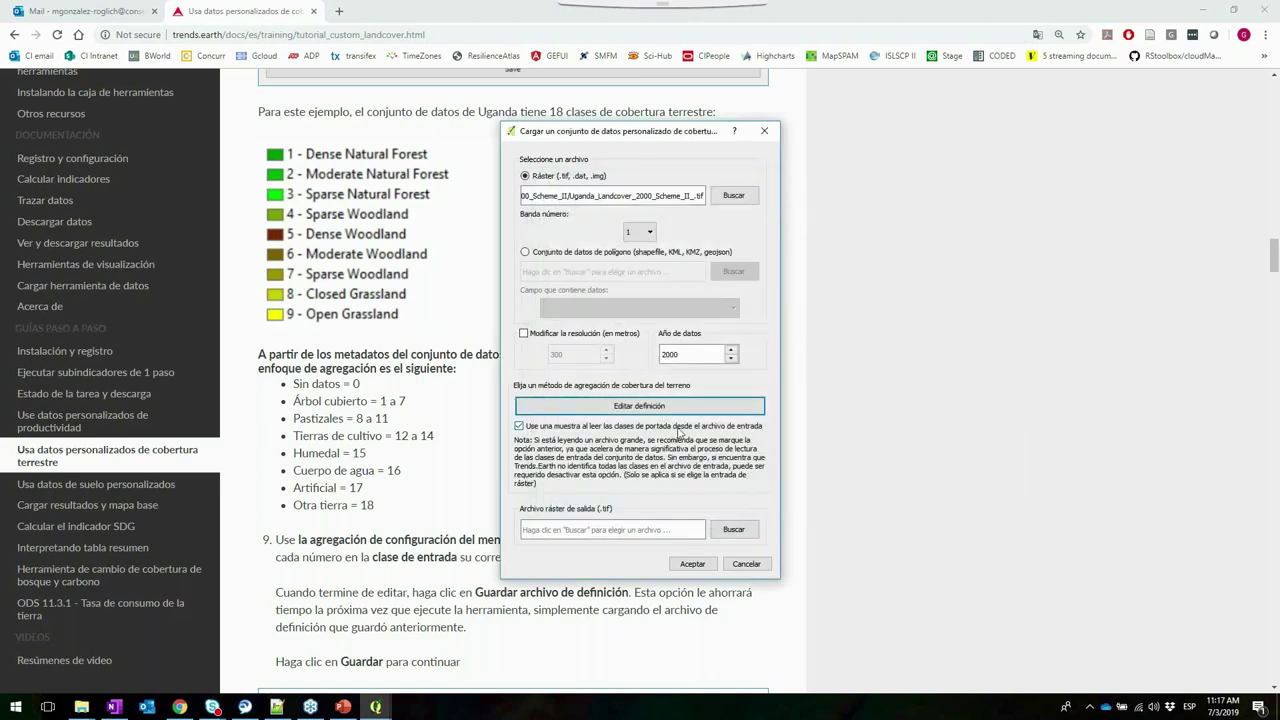
Set the output raster to uganda_lc_2000_personalizado in the session 2 folder and run the import
click(745, 532)
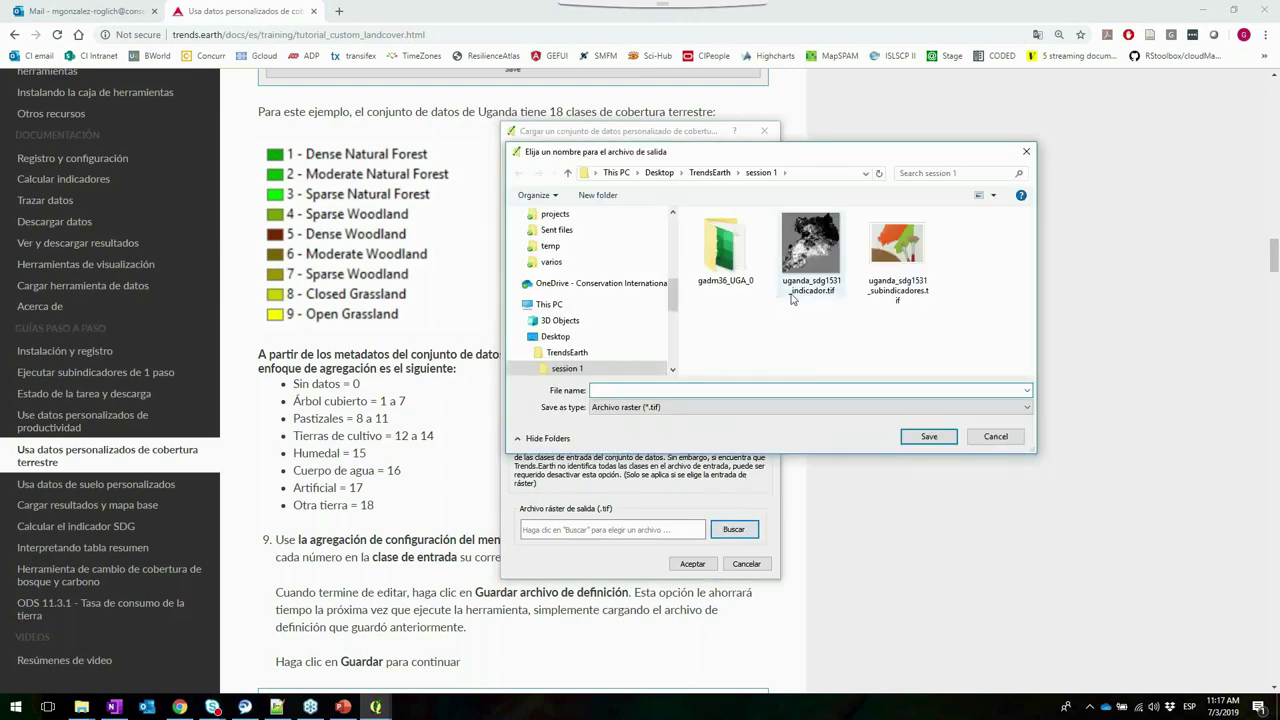
click(709, 172)
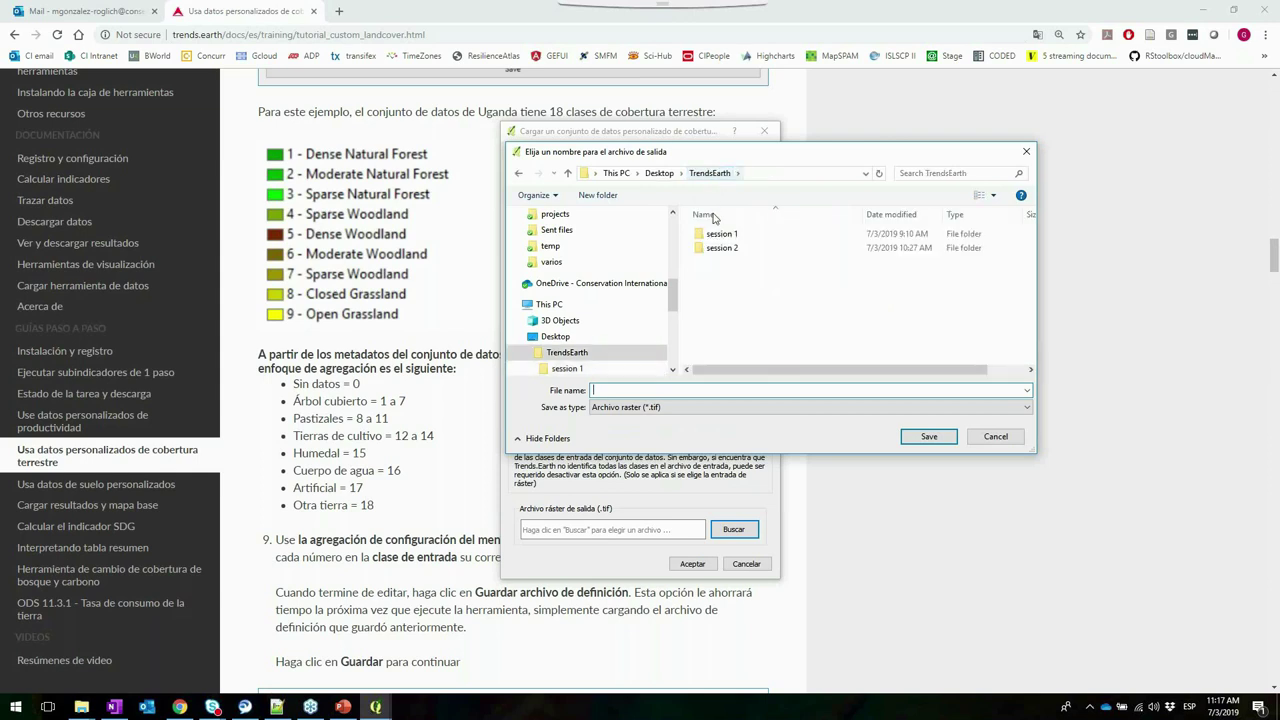
double_click(719, 248)
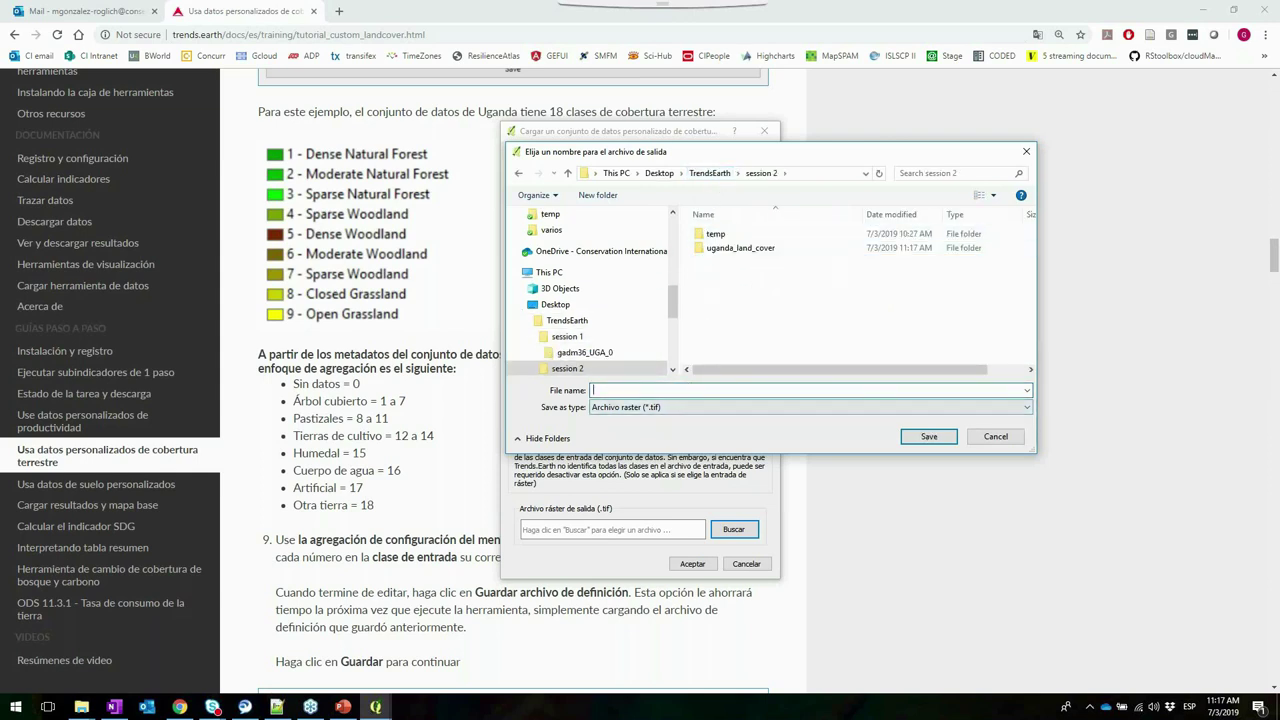
text(ugan)
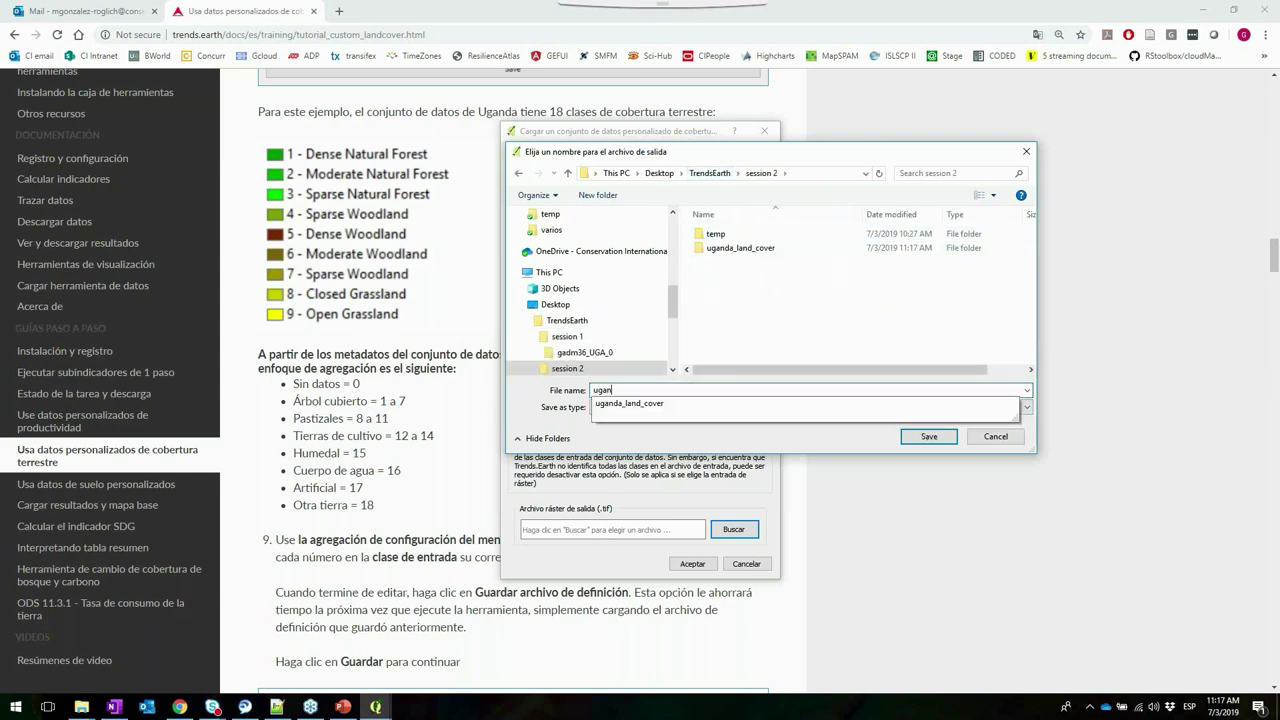
text(da_lc_2000_personalizado)
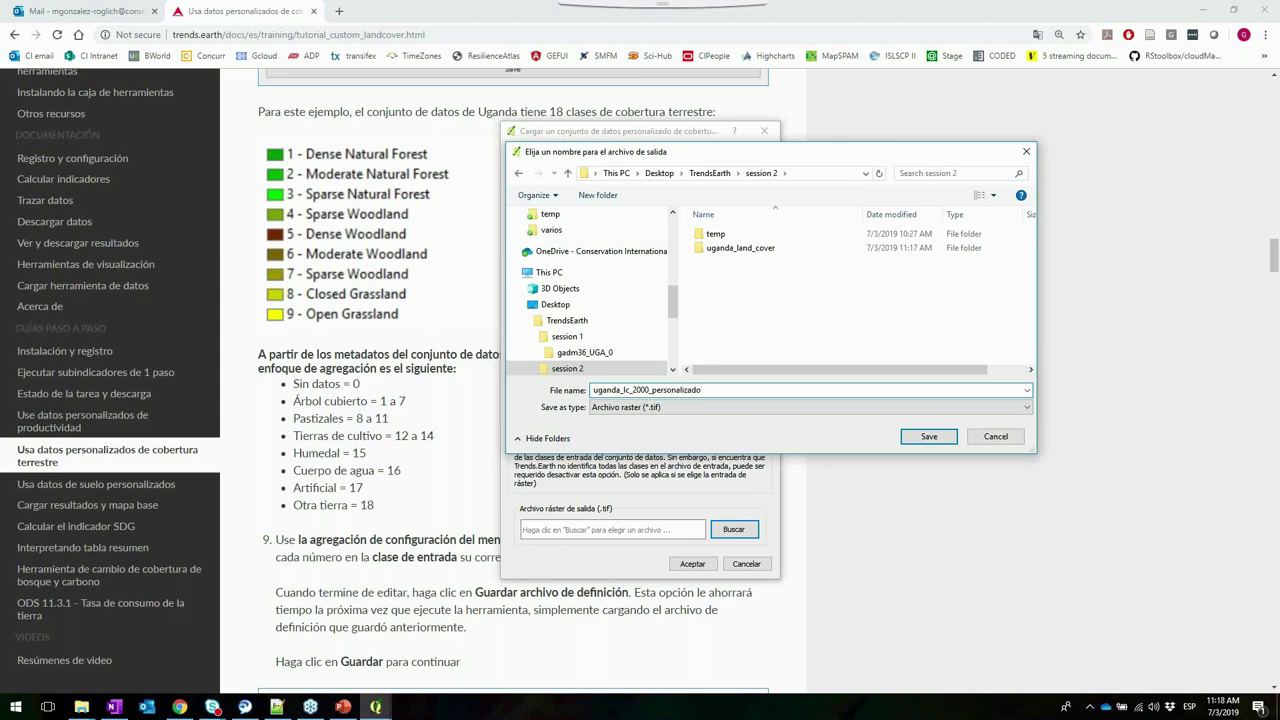
click(929, 436)
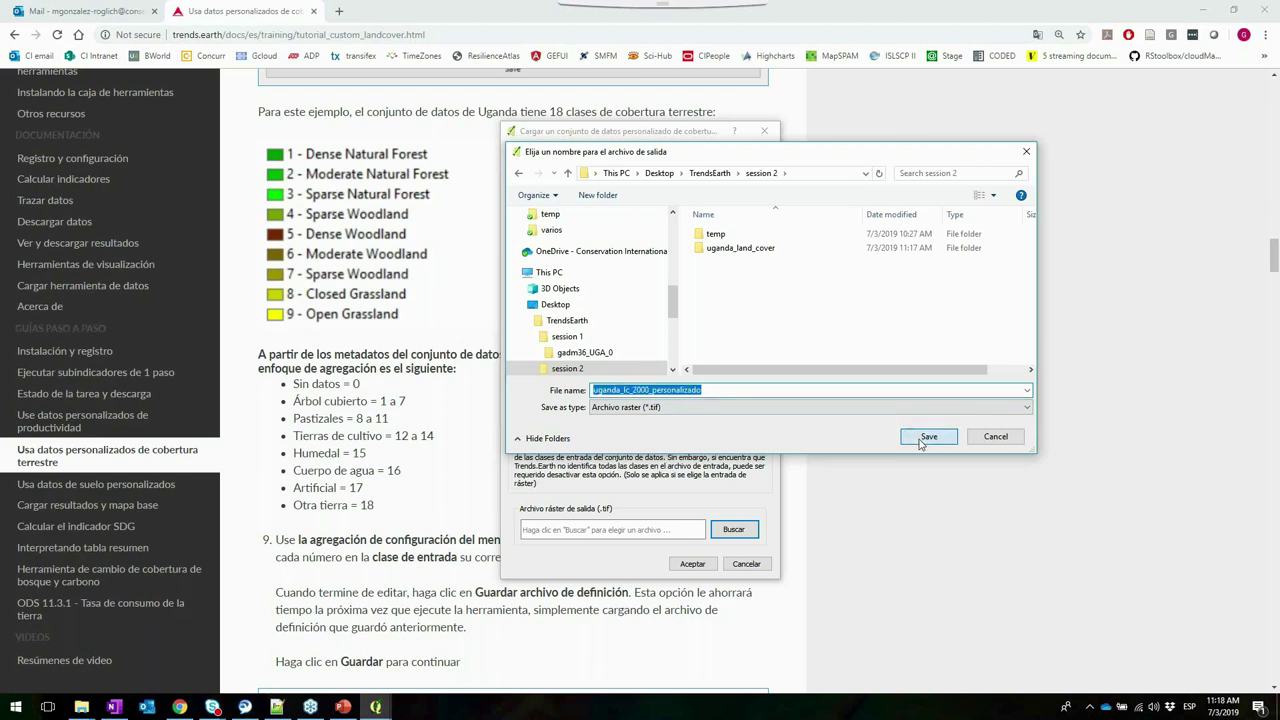
click(693, 564)
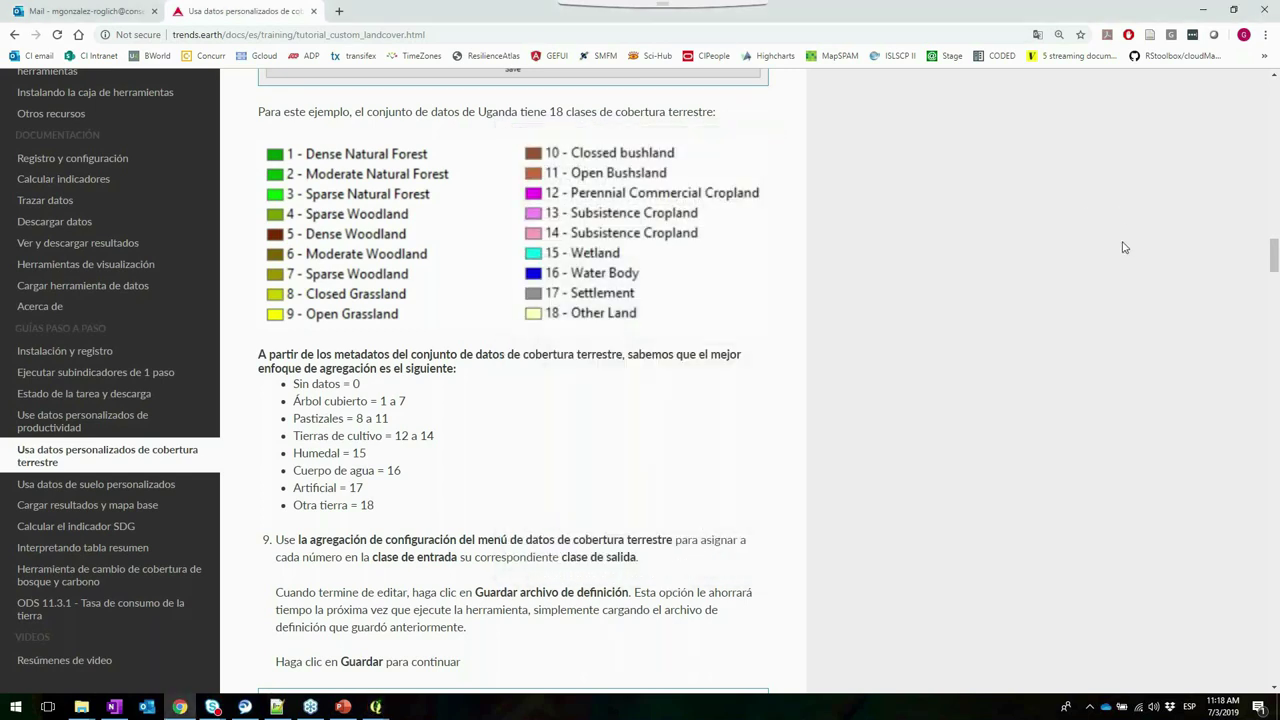
Switch to QGIS and reposition the land cover change dialog to examine the 2000 land cover map and legend
click(1205, 13)
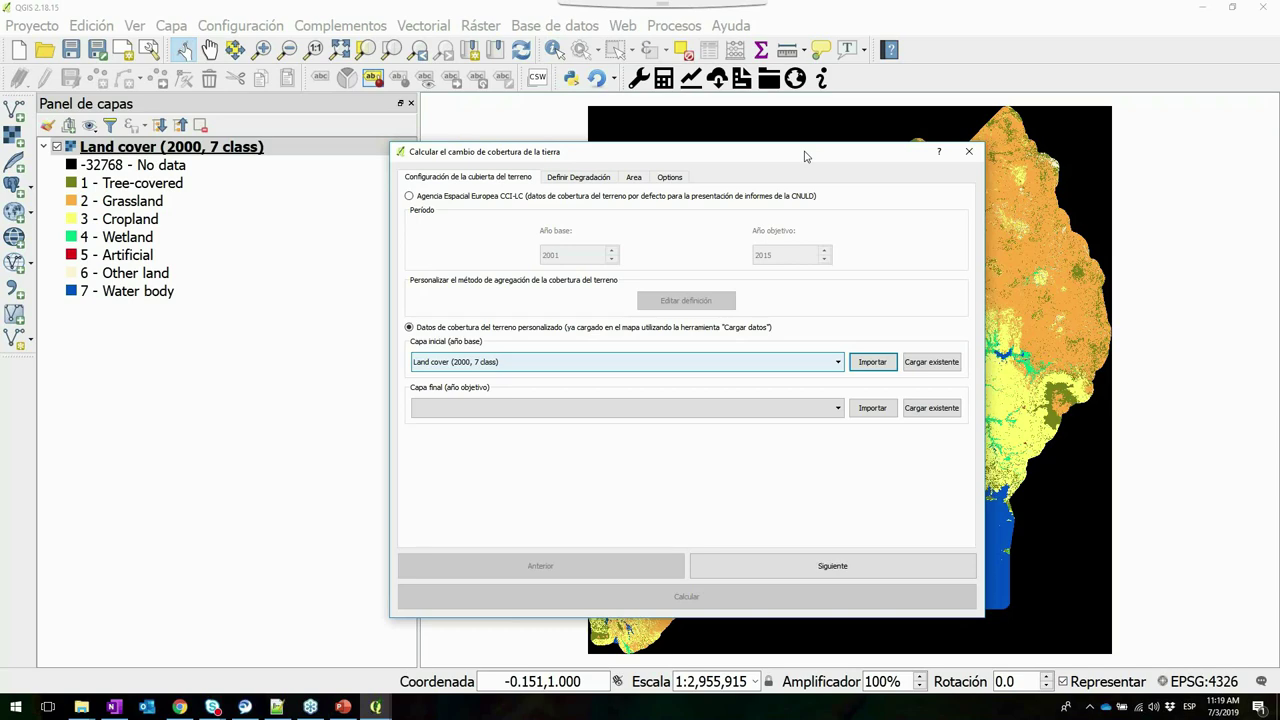
drag(805, 161, 876, 205)
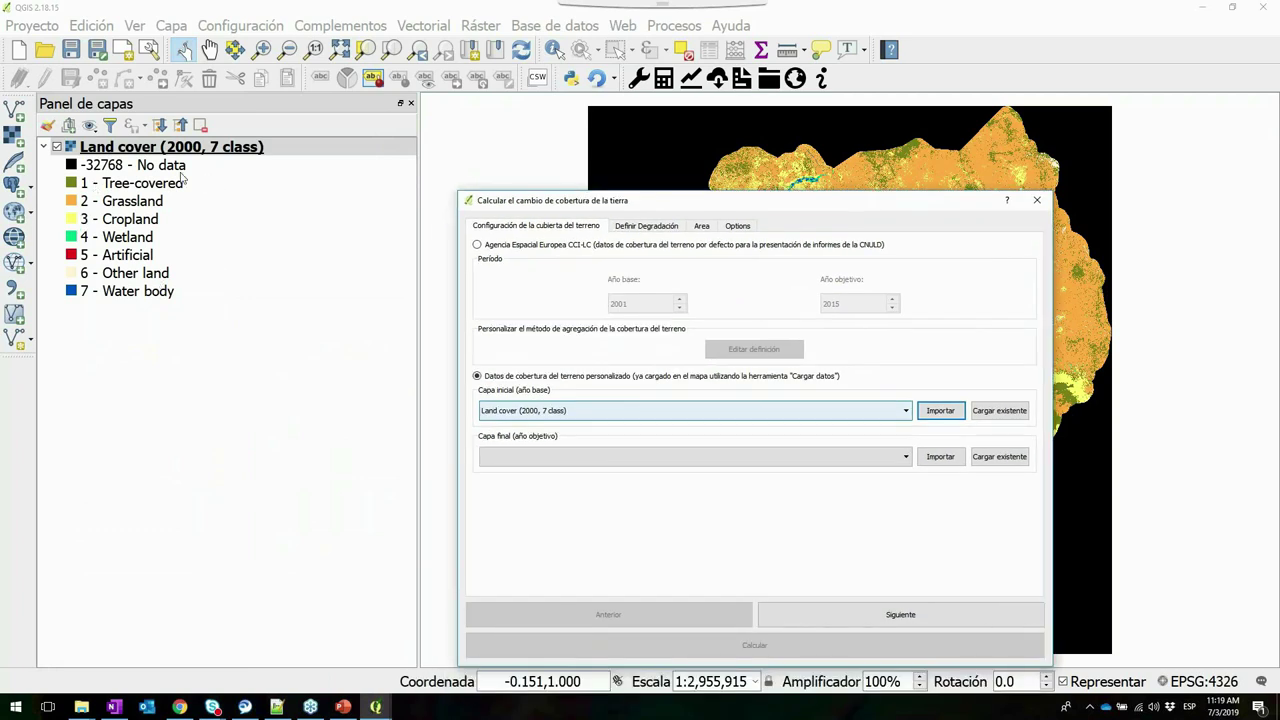
drag(777, 195, 766, 147)
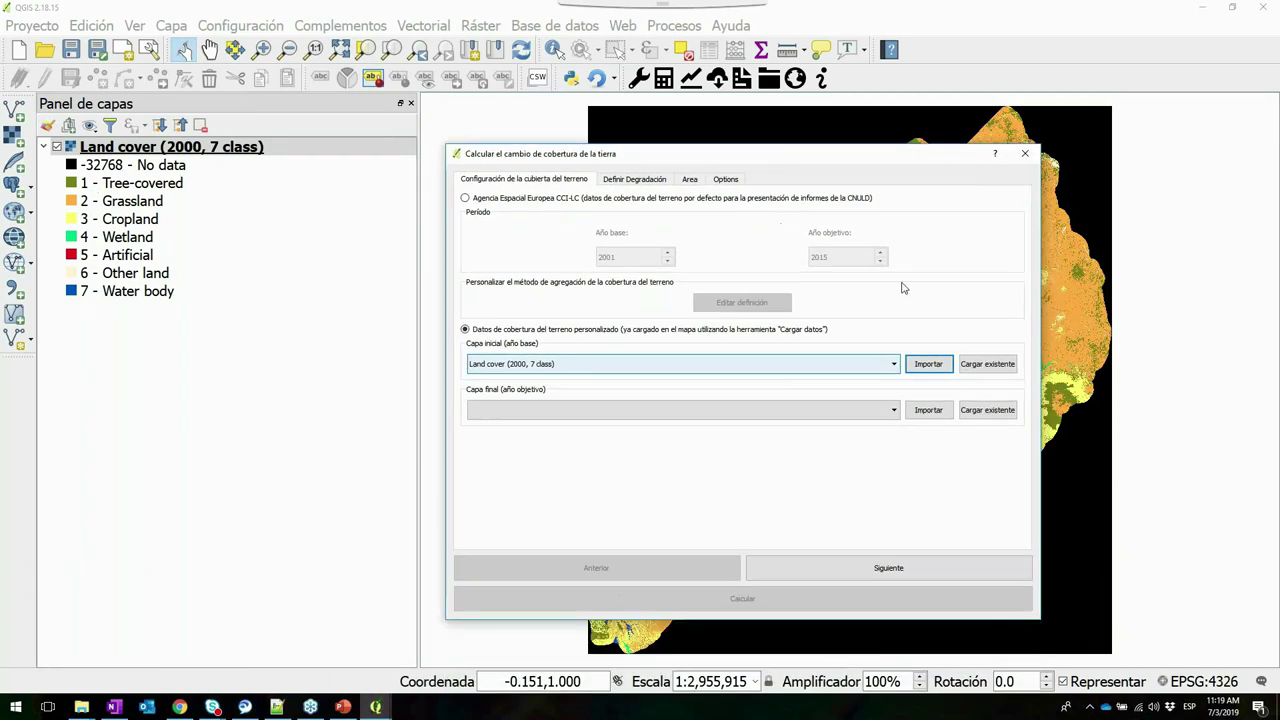
Choose Uganda_Landcover_2014_Scheme_II.tif as the raster to import for the final layer and set its data year to 2014
click(927, 412)
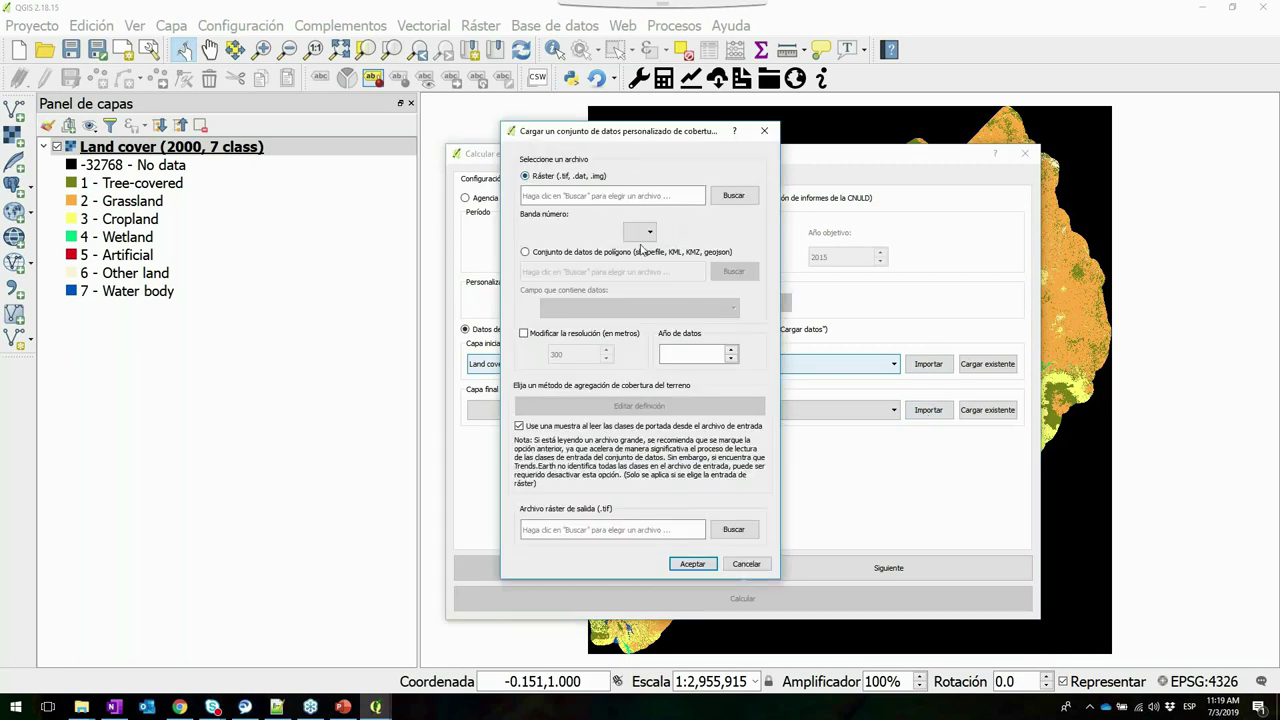
click(734, 196)
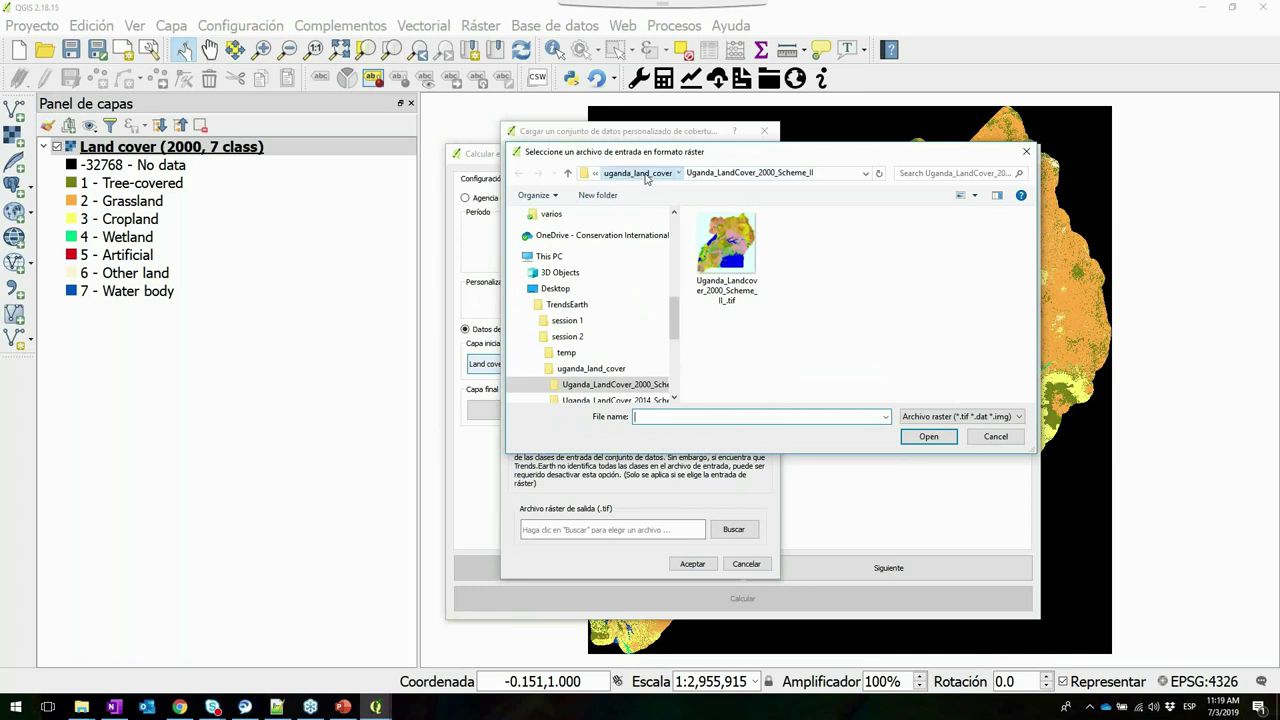
click(646, 174)
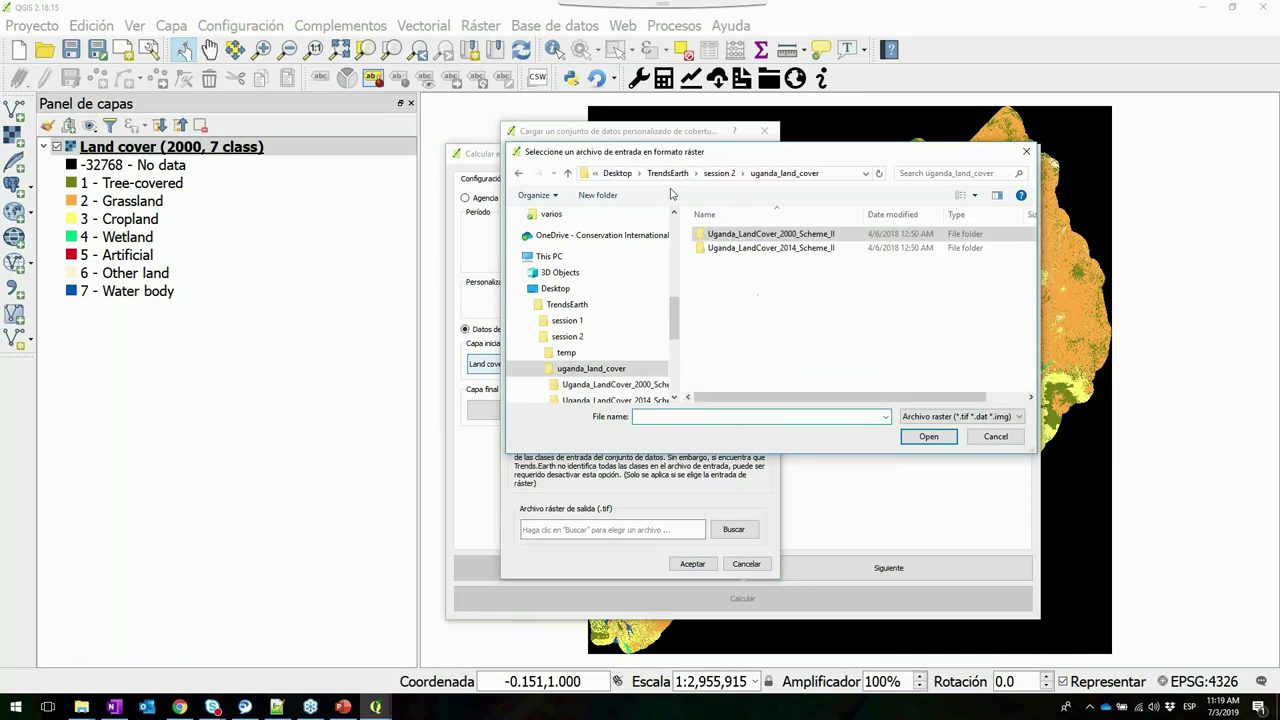
double_click(752, 249)
click(728, 245)
click(929, 436)
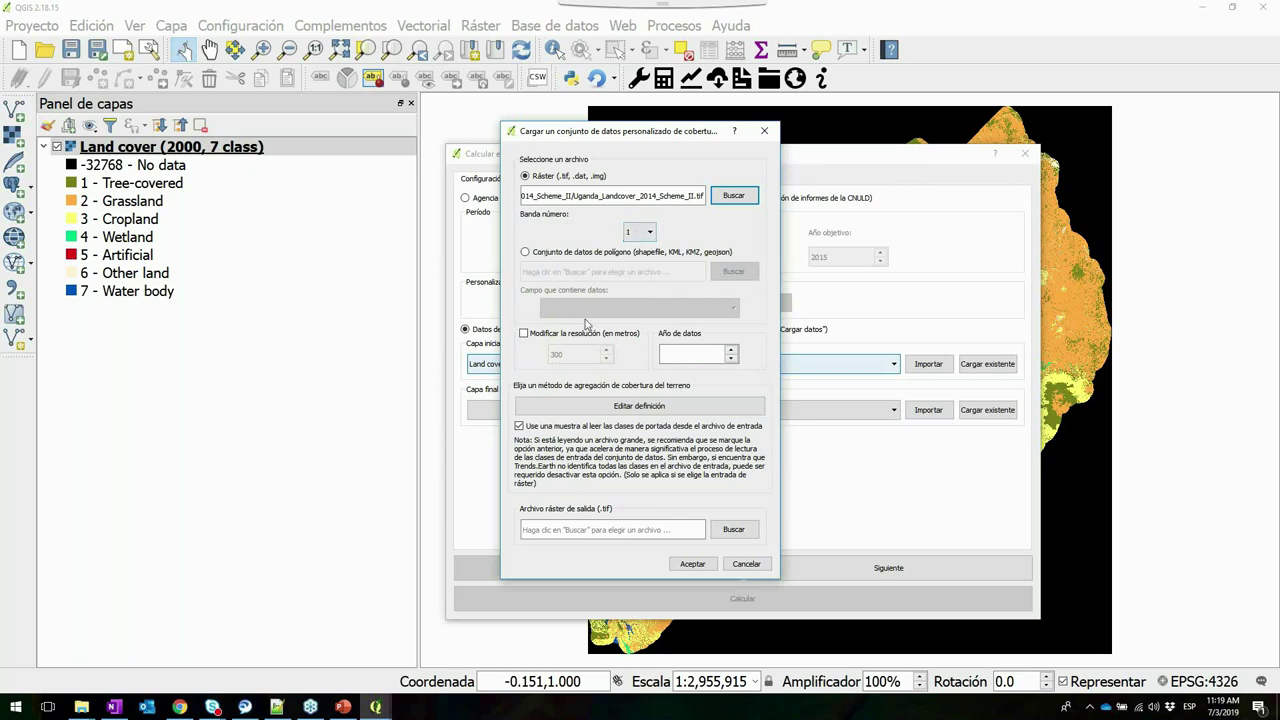
click(680, 356)
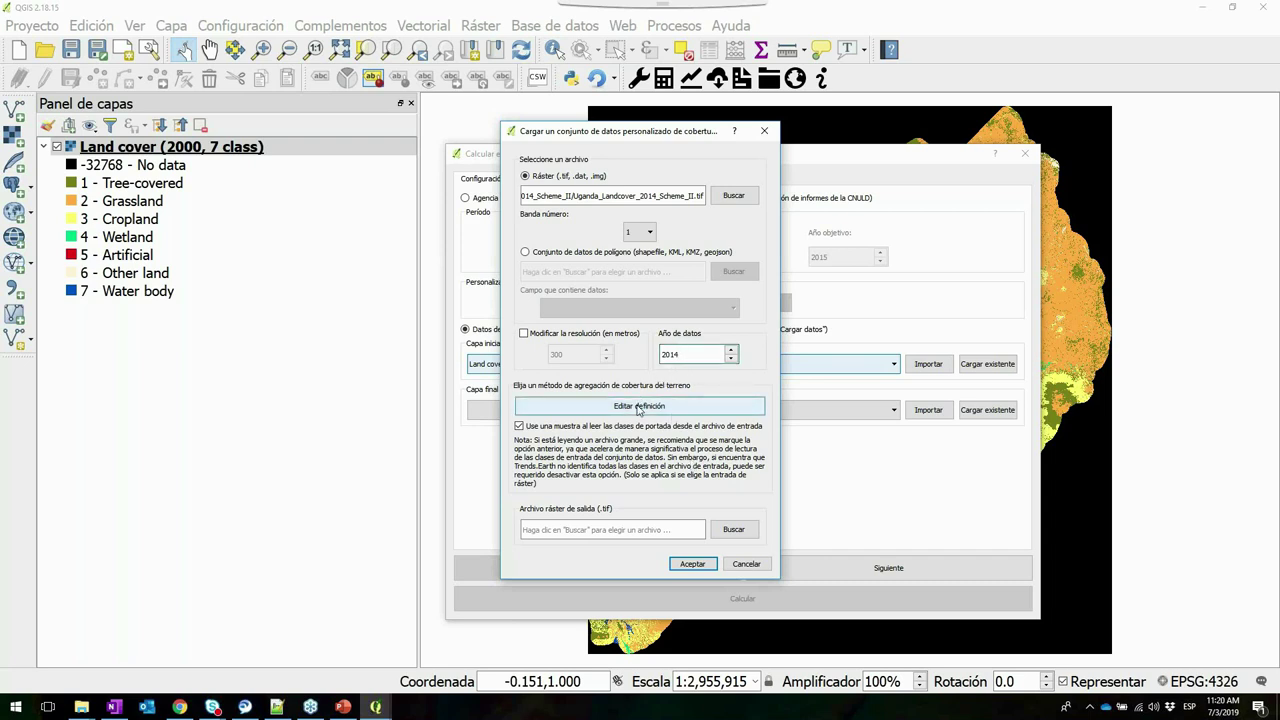
Load the saved leyenda_lc_uganda.json definition into the 2014 land cover aggregation, widening the output class column
click(638, 406)
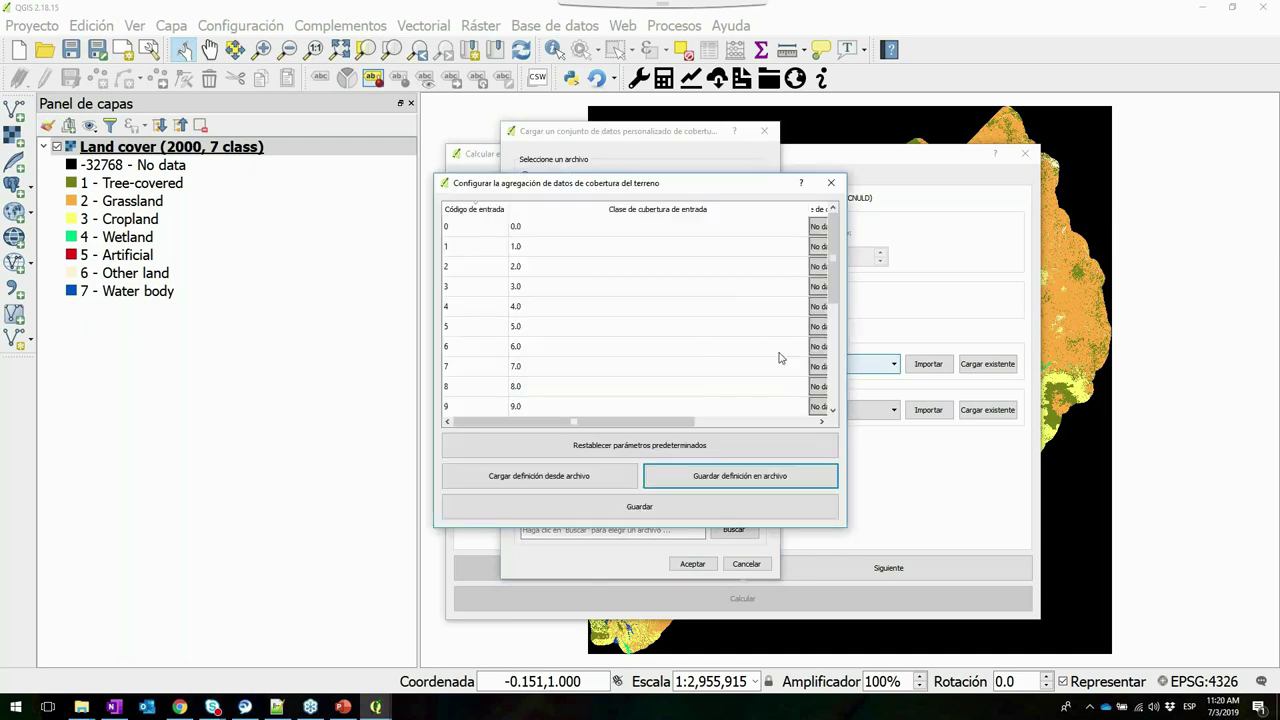
drag(811, 209, 728, 207)
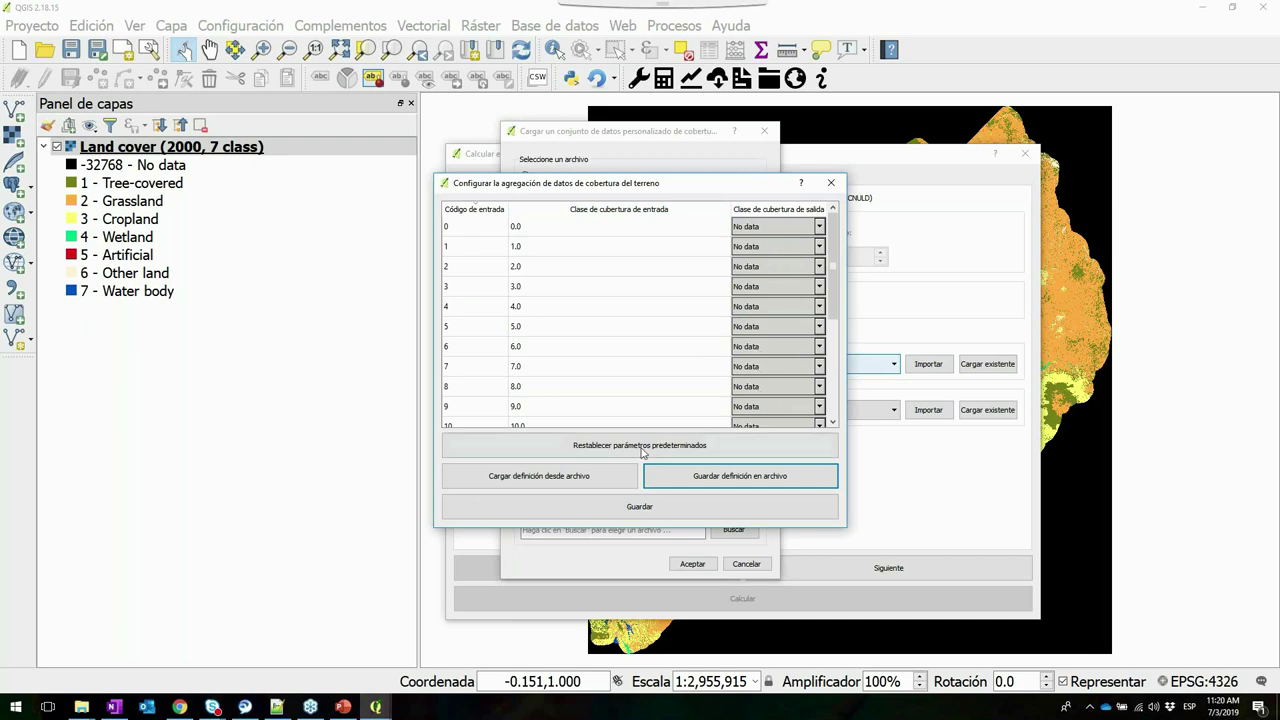
click(559, 482)
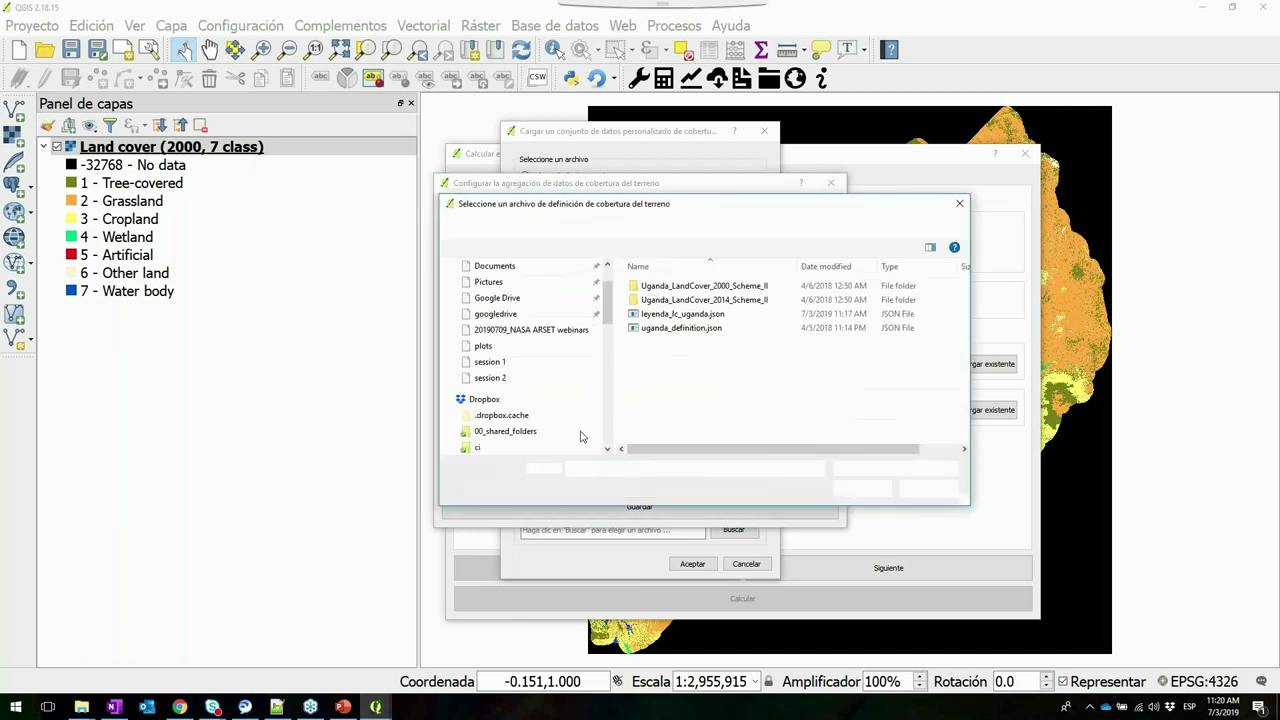
click(674, 317)
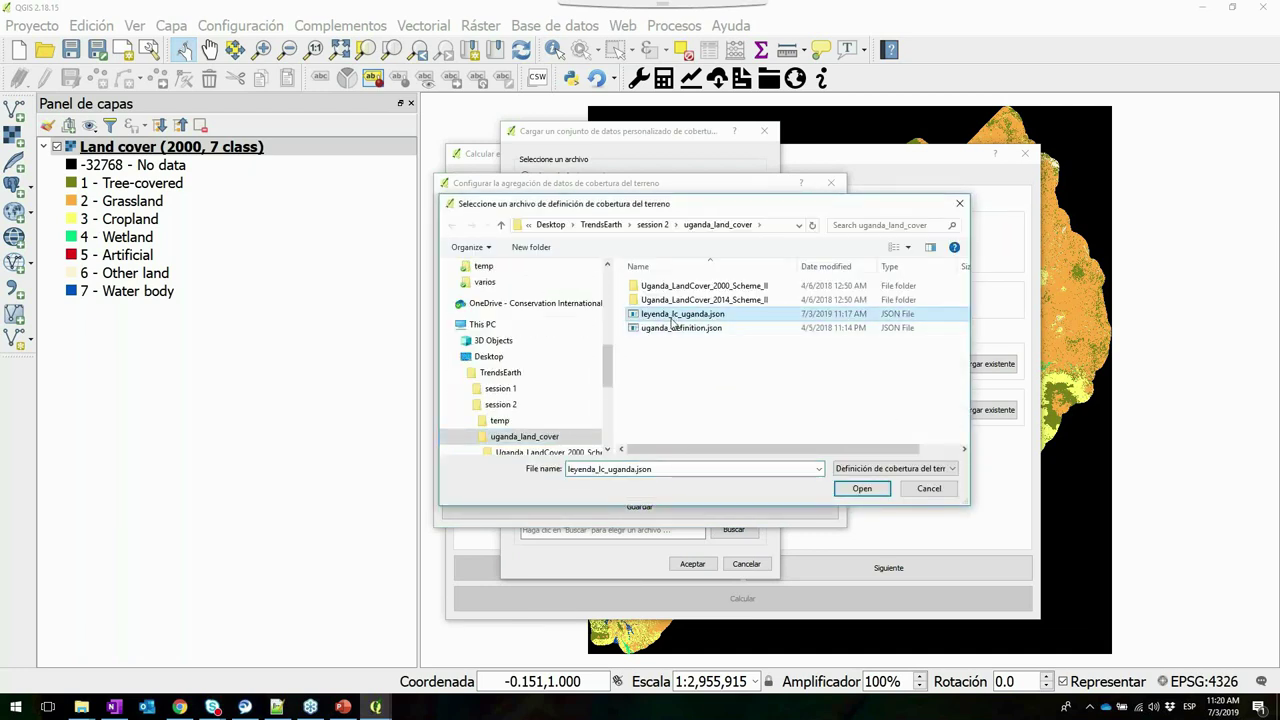
click(862, 489)
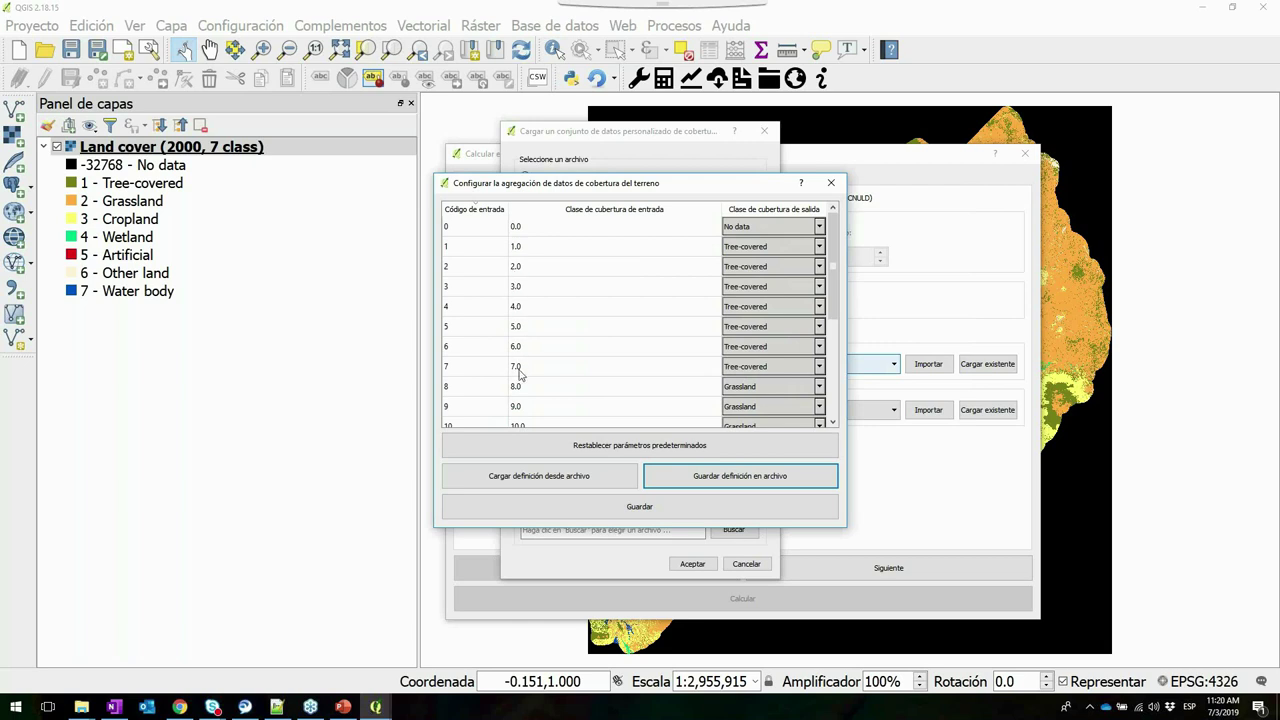
Set input codes 7 and 9 to Grassland, check the following codes and apply the 2014 aggregation
scroll(765, 367, down, 1)
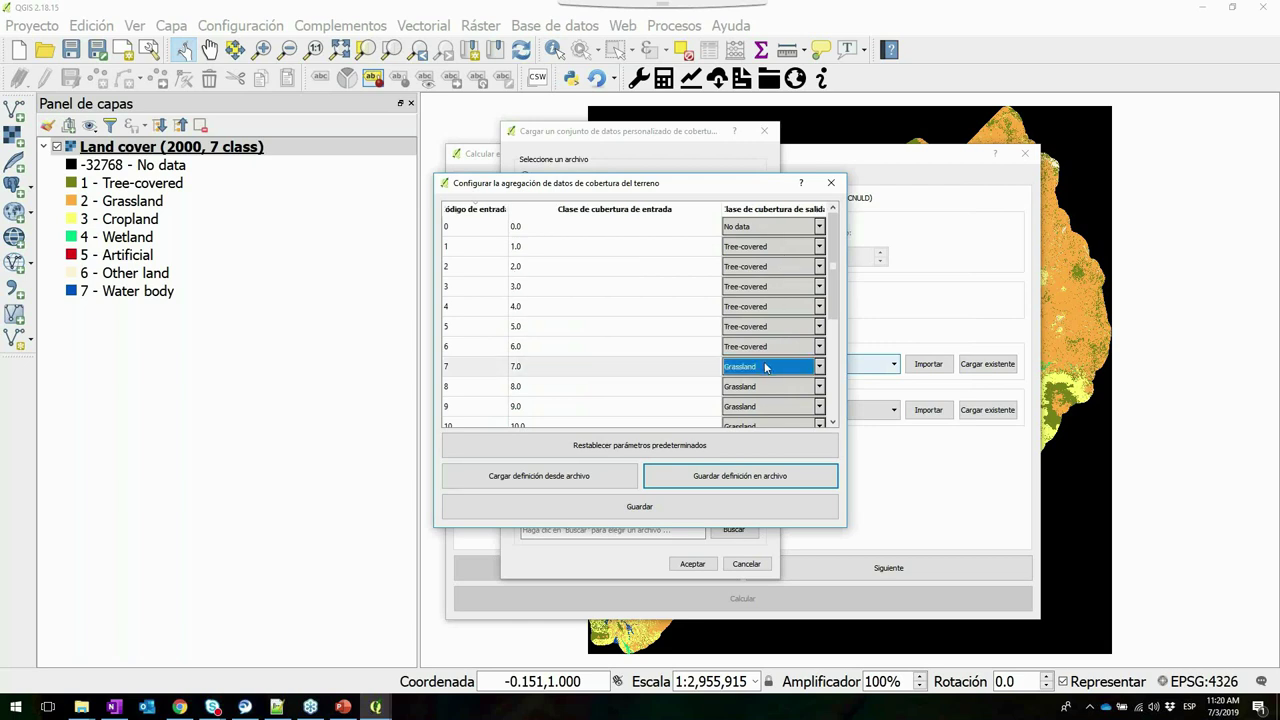
scroll(738, 408, down, 1)
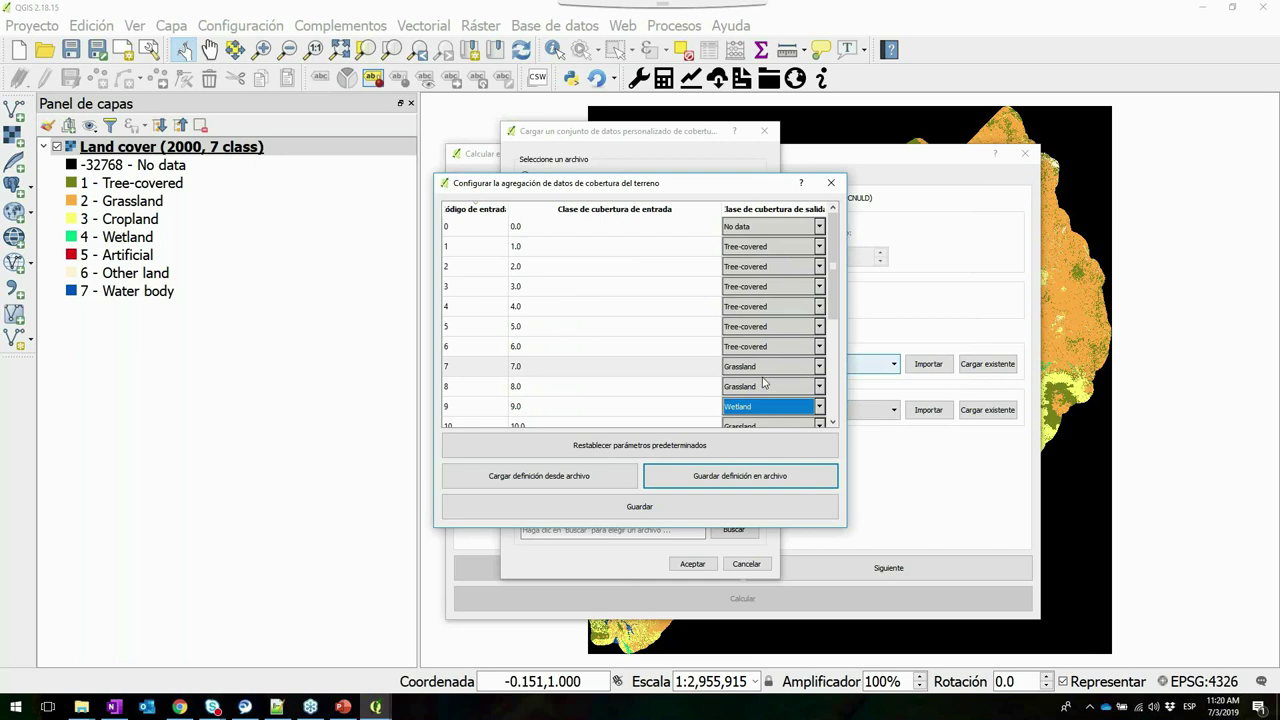
click(819, 407)
click(774, 440)
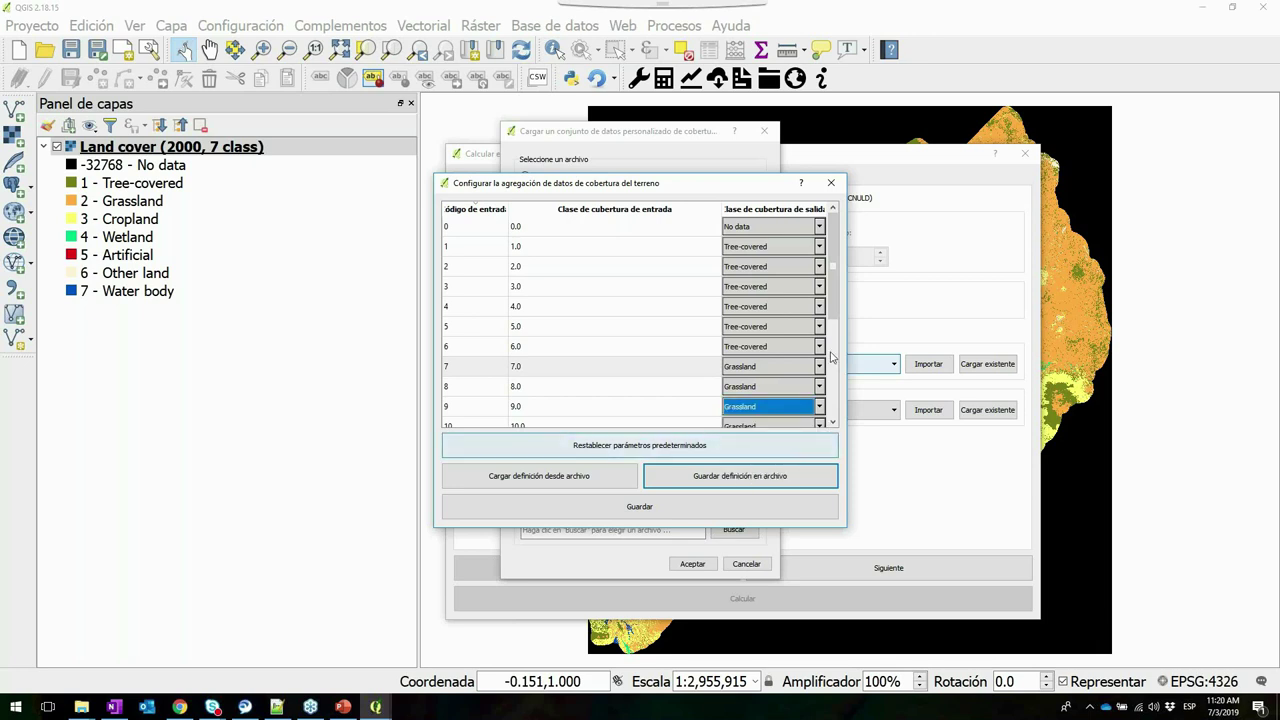
drag(832, 298, 832, 340)
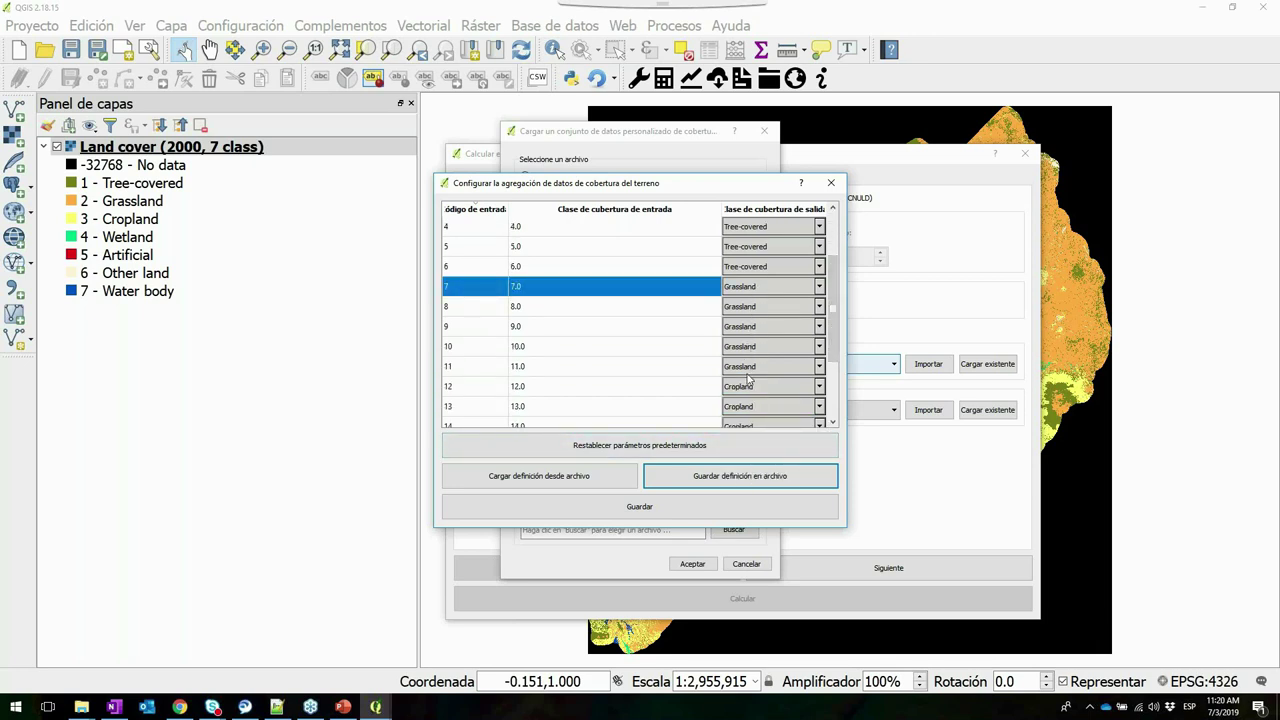
click(644, 510)
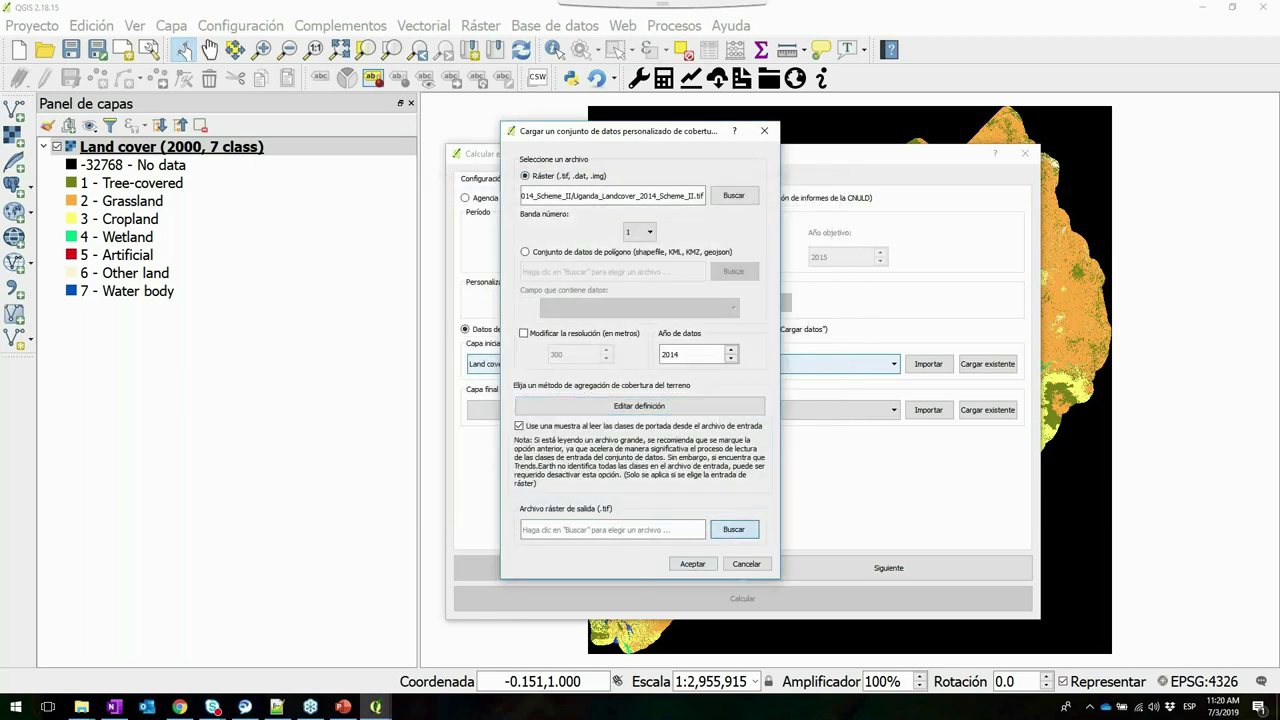
Save the 2014 output raster as uganda_lc_2014_personalizado.tif in the session 2 folder and import it as the final layer
click(734, 529)
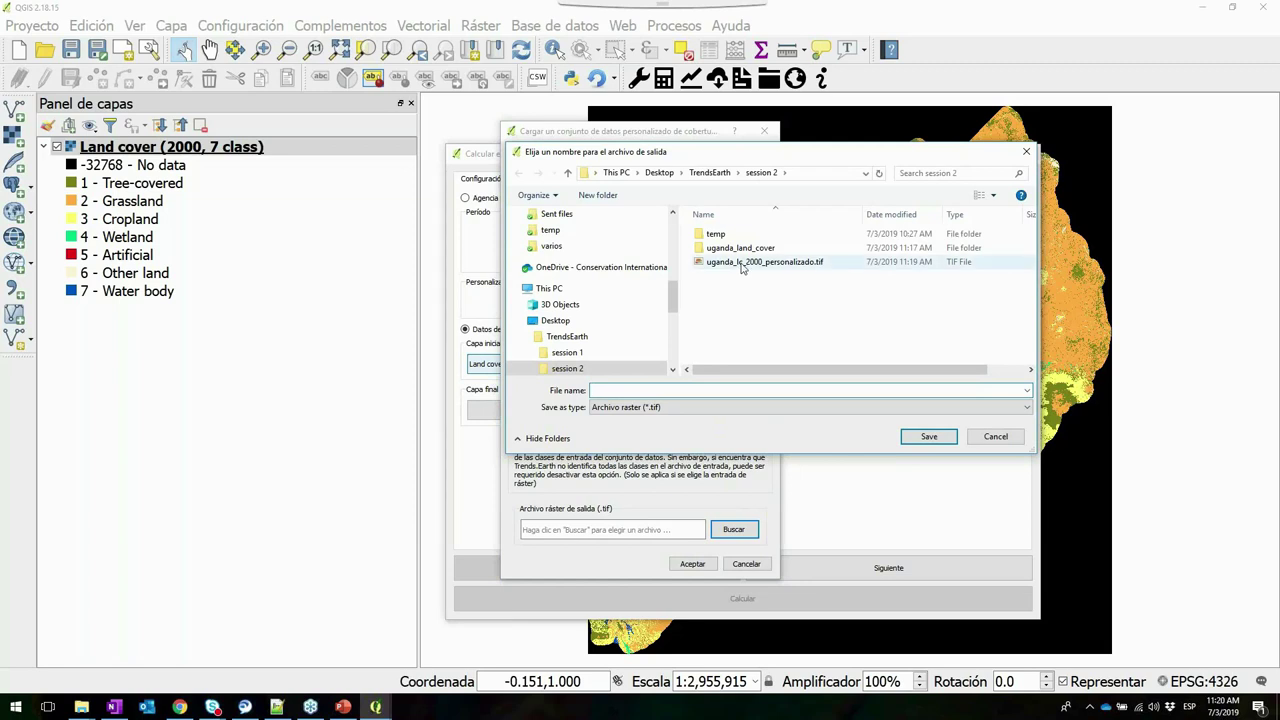
click(741, 262)
click(645, 390)
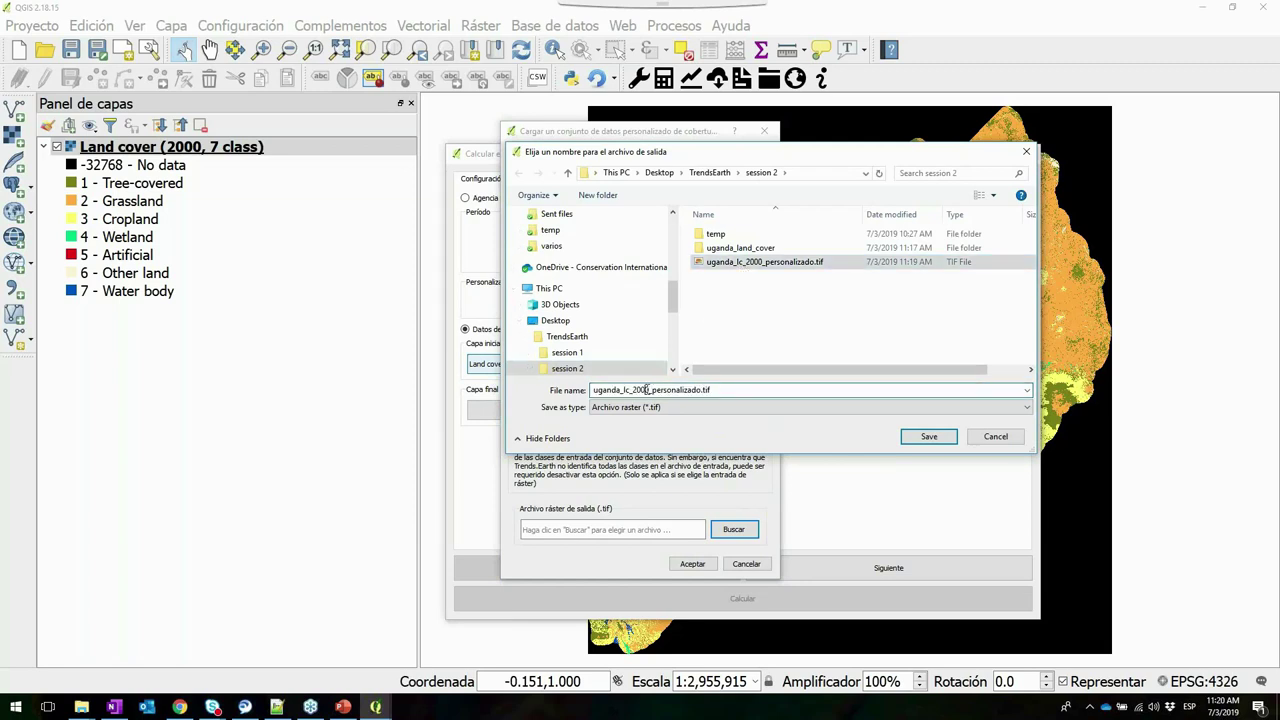
key(BackSpace)
key(BackSpace)
text(1)
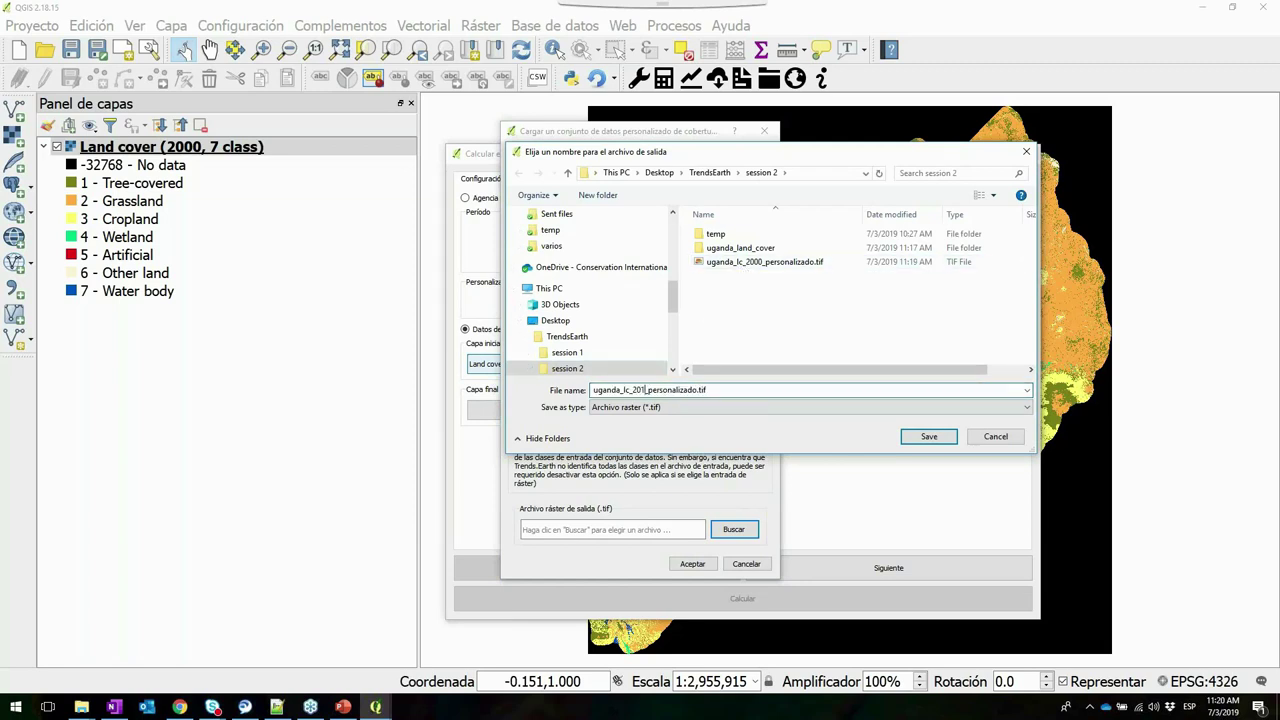
text(4)
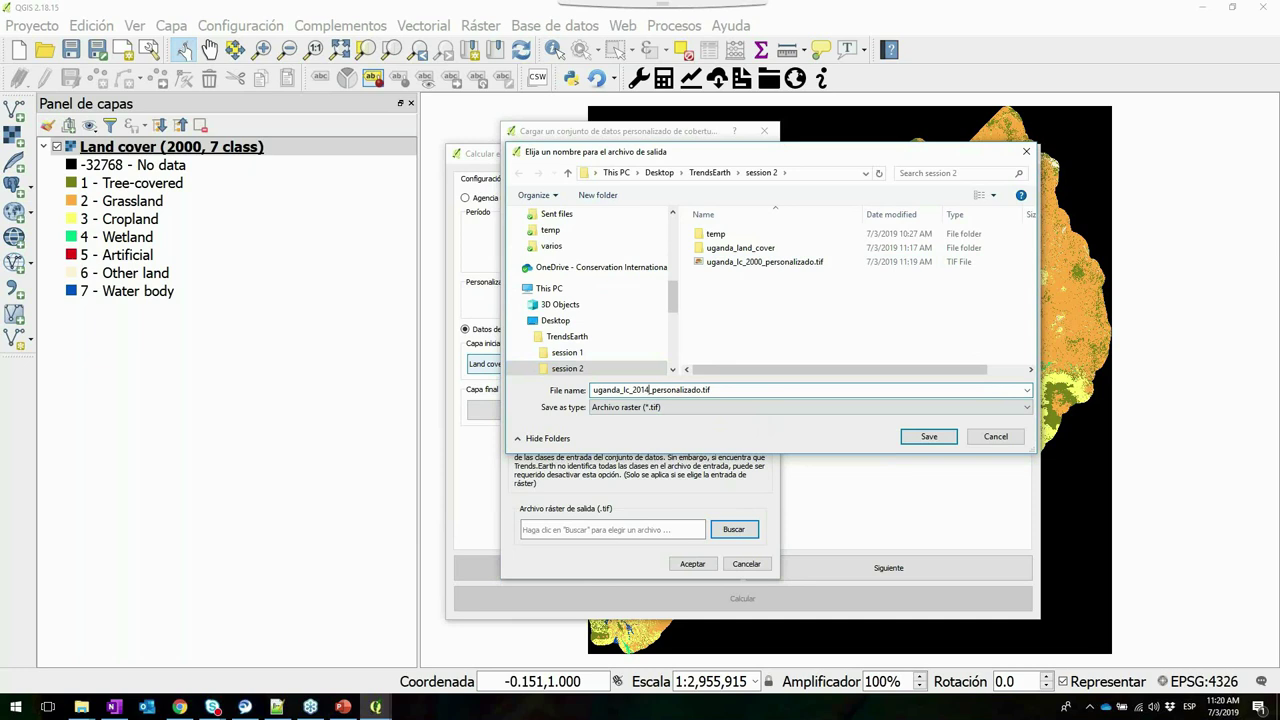
click(928, 437)
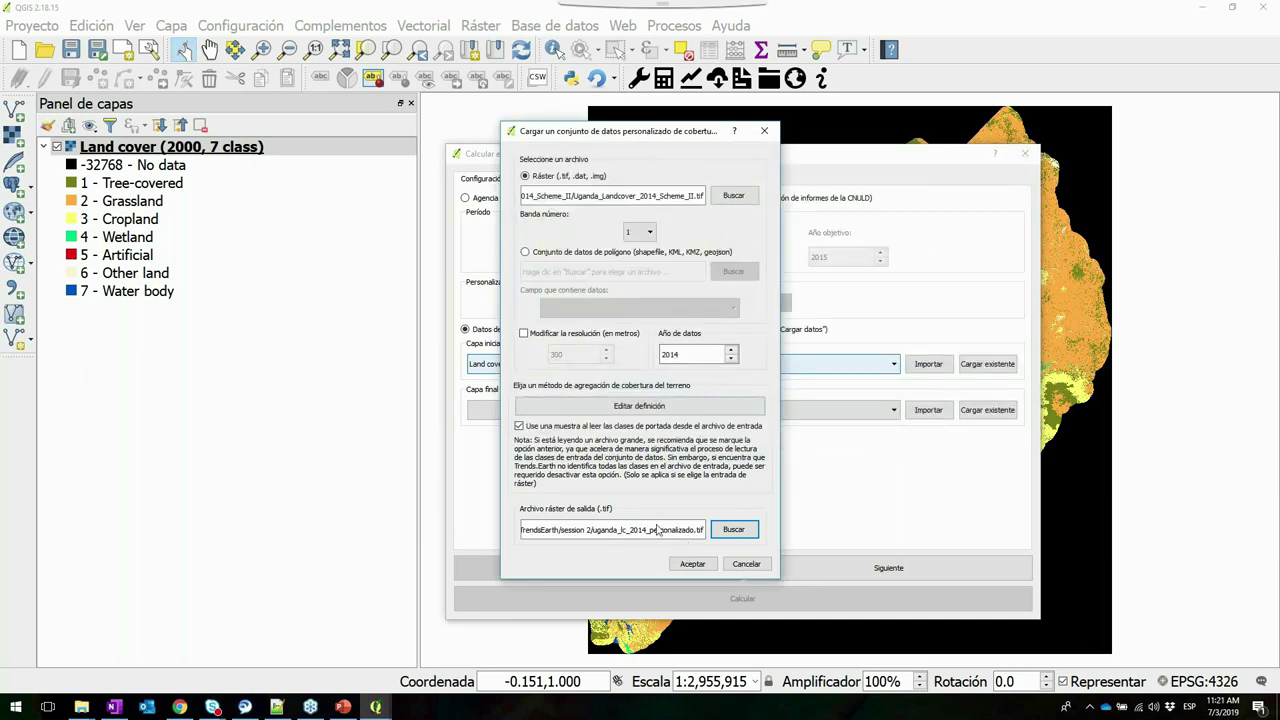
click(692, 564)
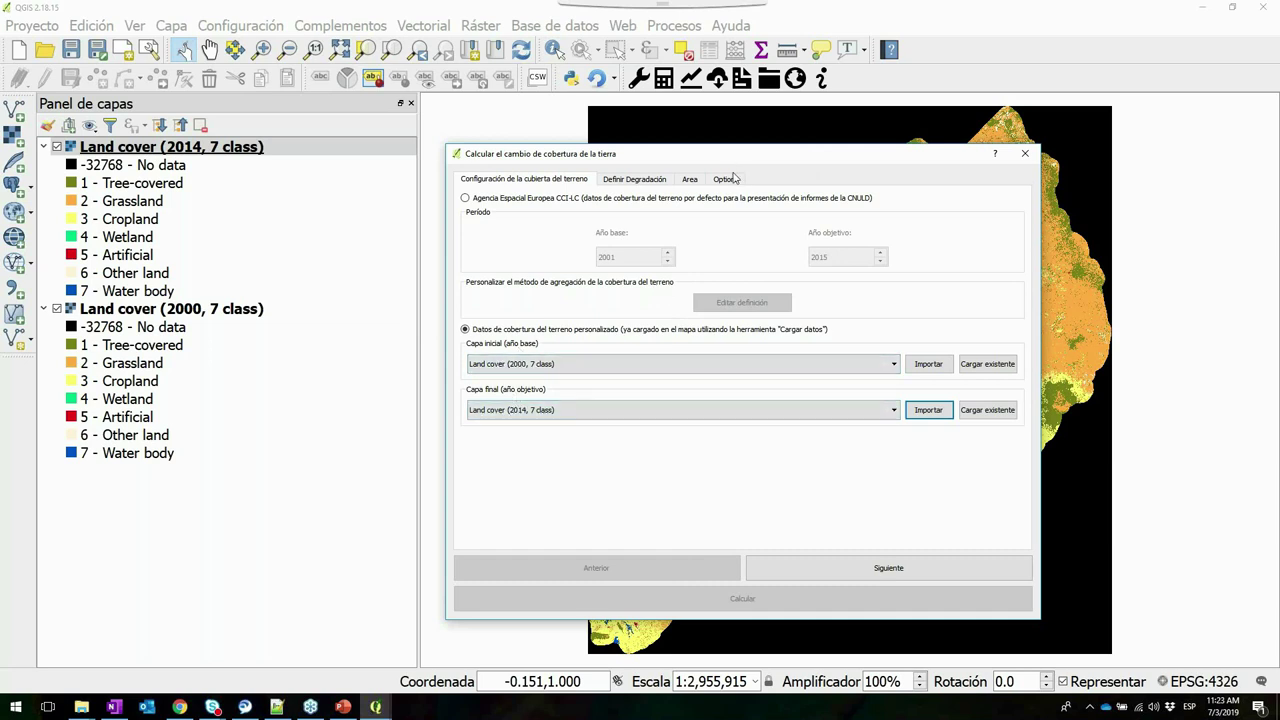
Accept the 2000 and 2014 layers, keep the default degradation transition table and continue to the area settings
mouse_move(738, 146)
mouse_down()
mouse_move(670, 405)
mouse_move(738, 131)
mouse_up()
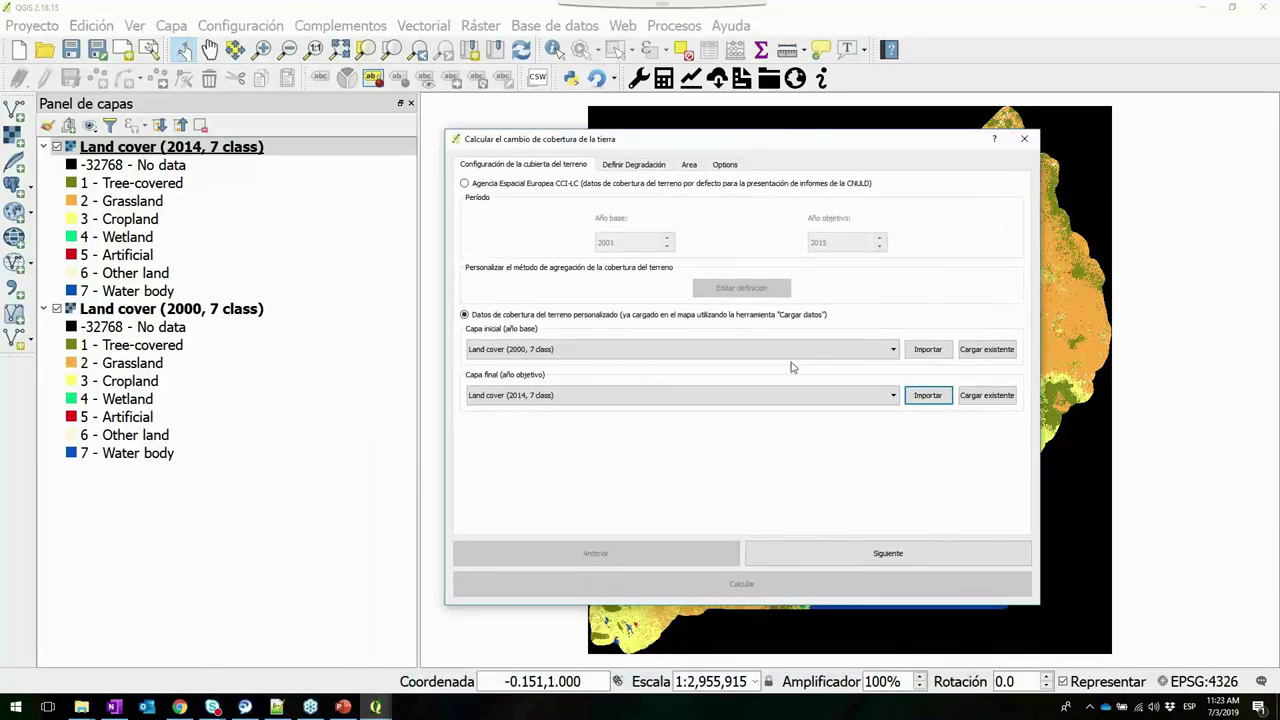
click(880, 555)
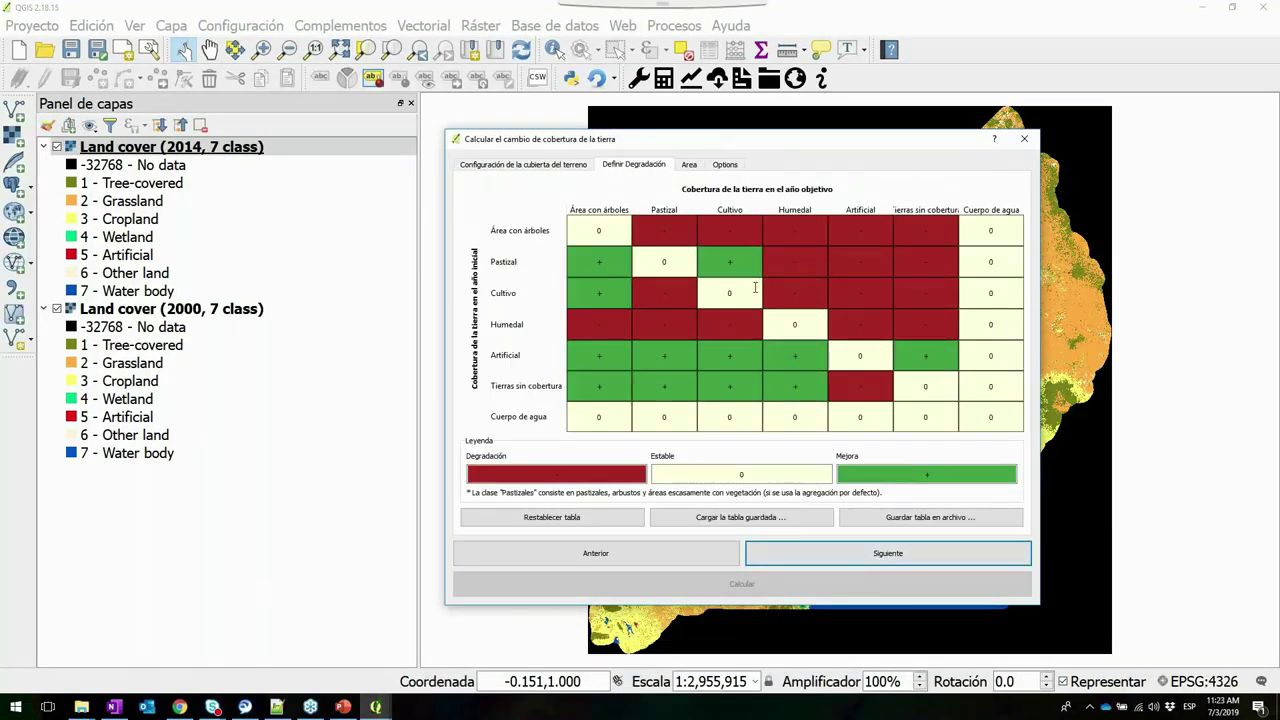
click(872, 556)
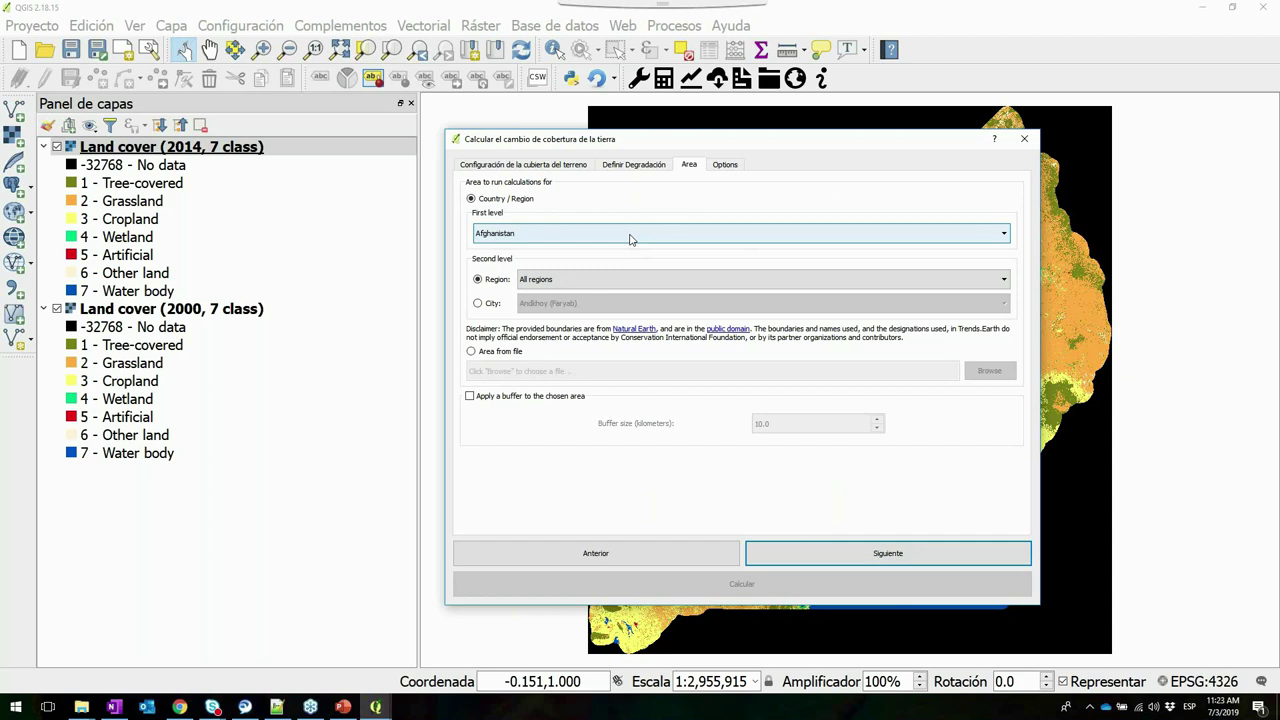
click(630, 233)
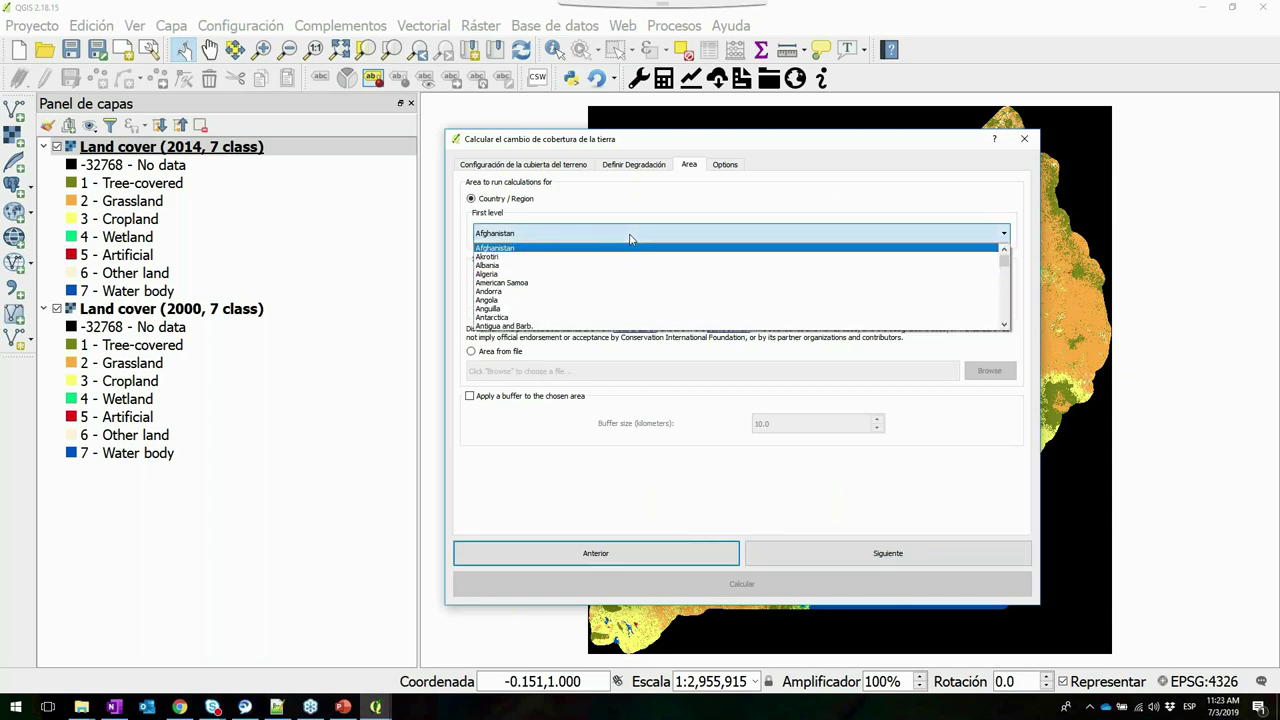
key(u)
key(g)
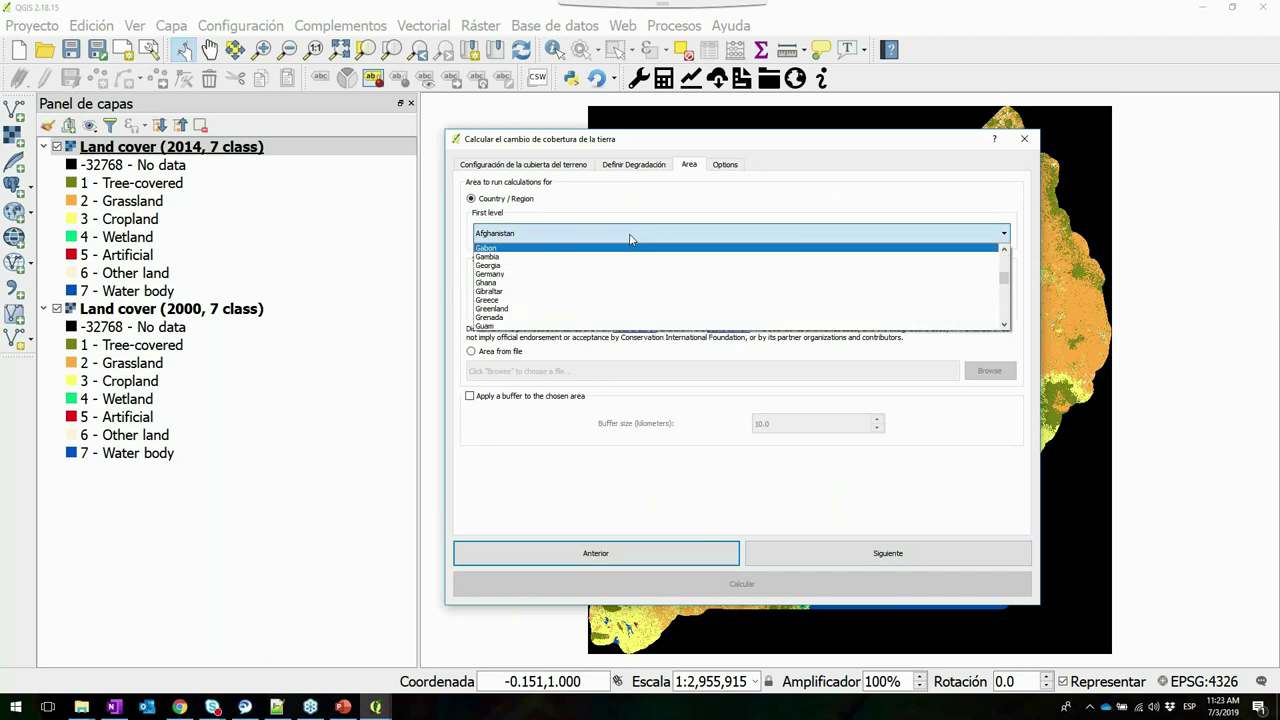
click(630, 233)
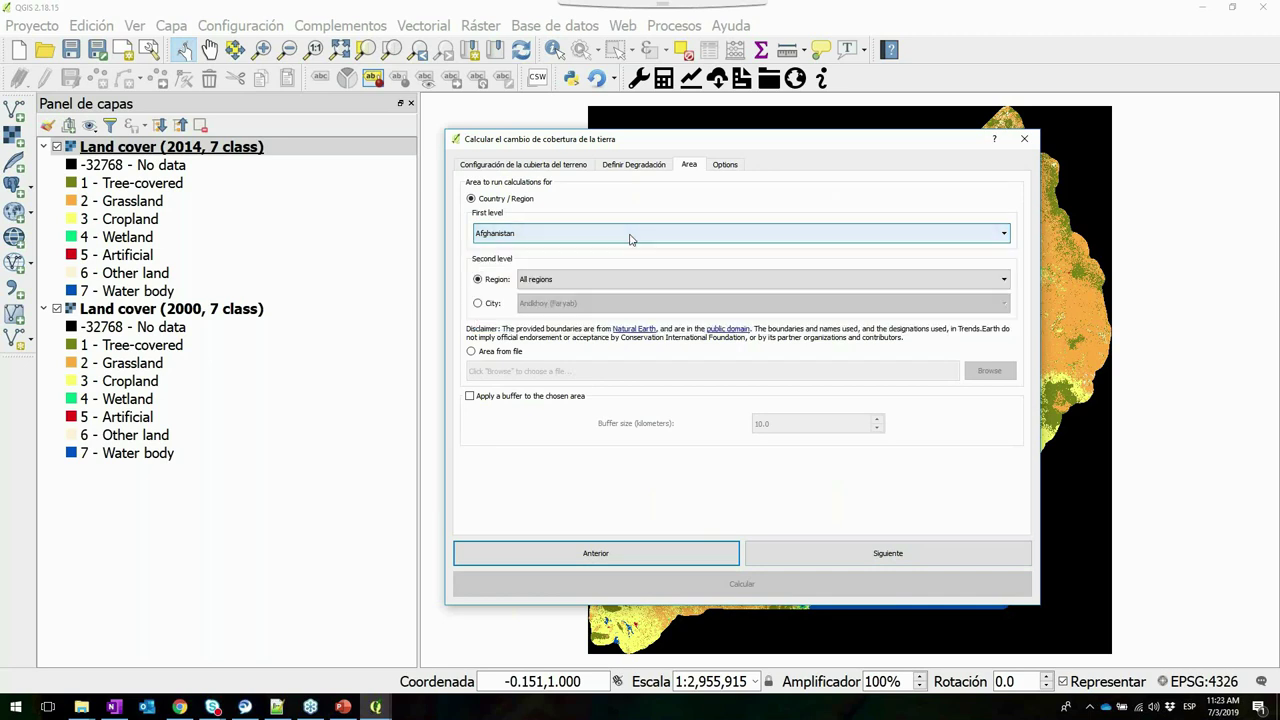
Set the calculation area's first level to Uganda
click(630, 233)
key(u)
key(g)
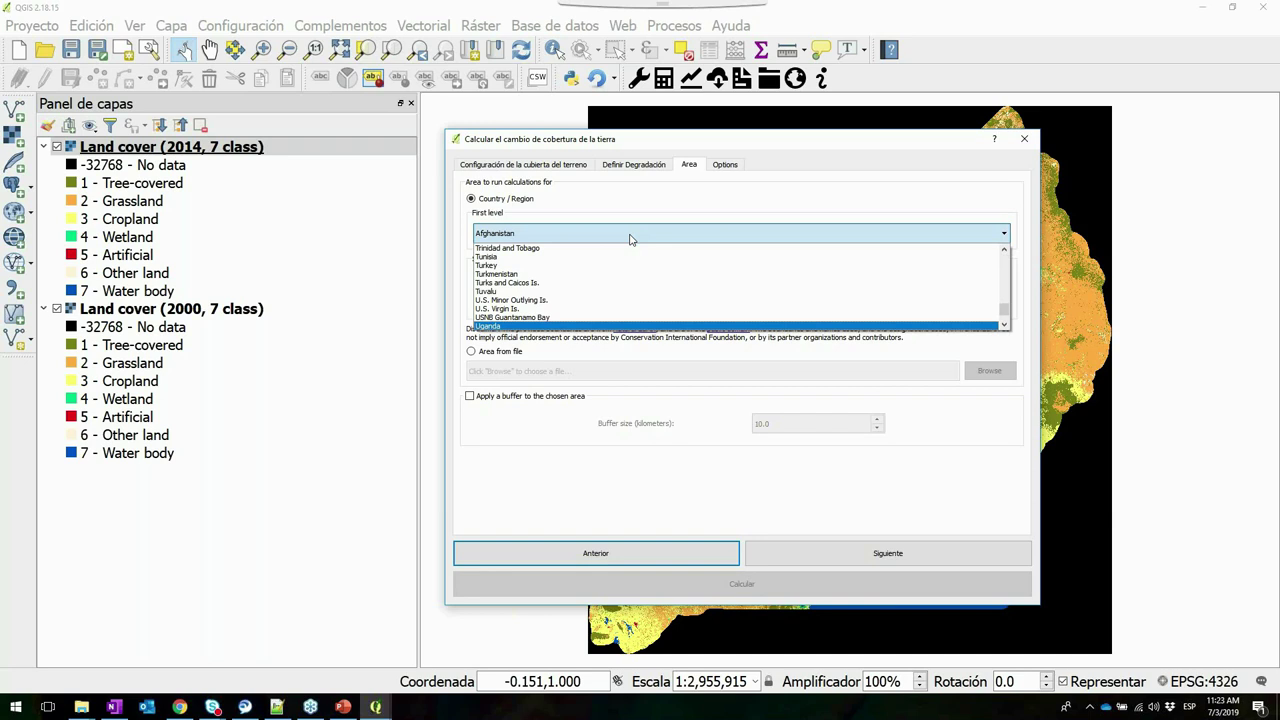
key(Return)
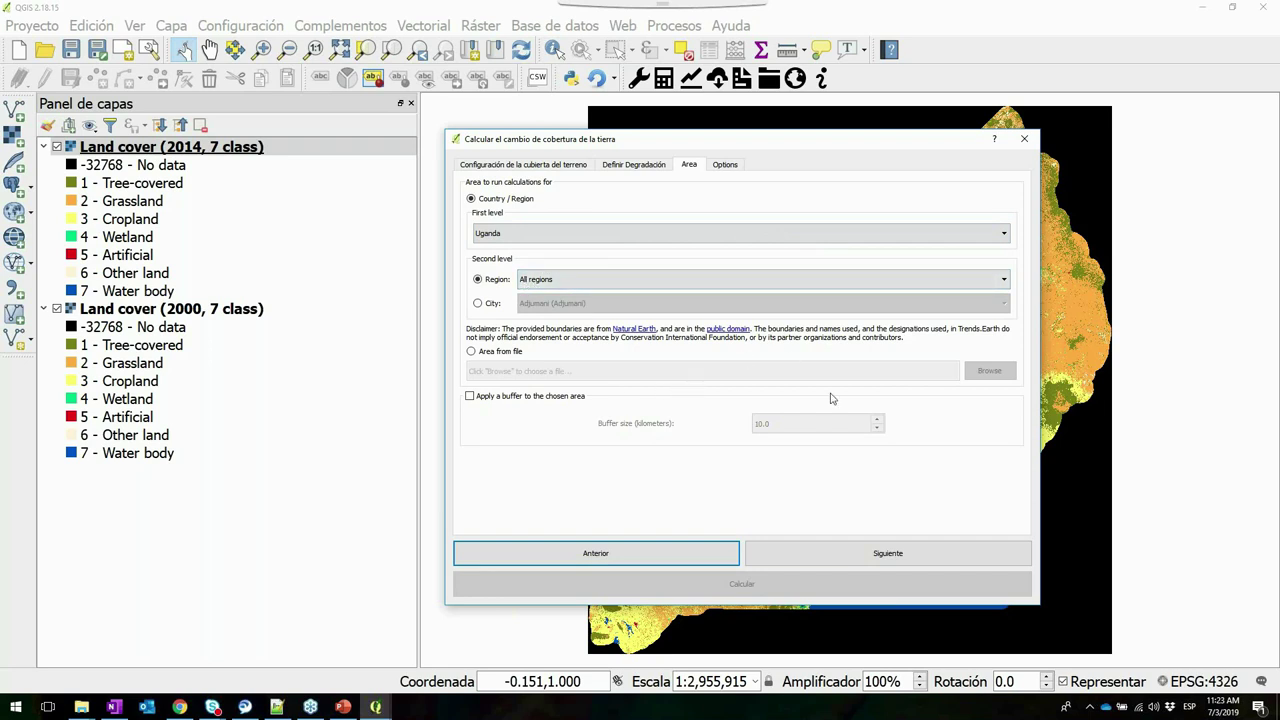
Name the task uganda_lc_personalizado and run the calculation, saving the output raster with 2000_2014 and degradation in its file name
click(843, 550)
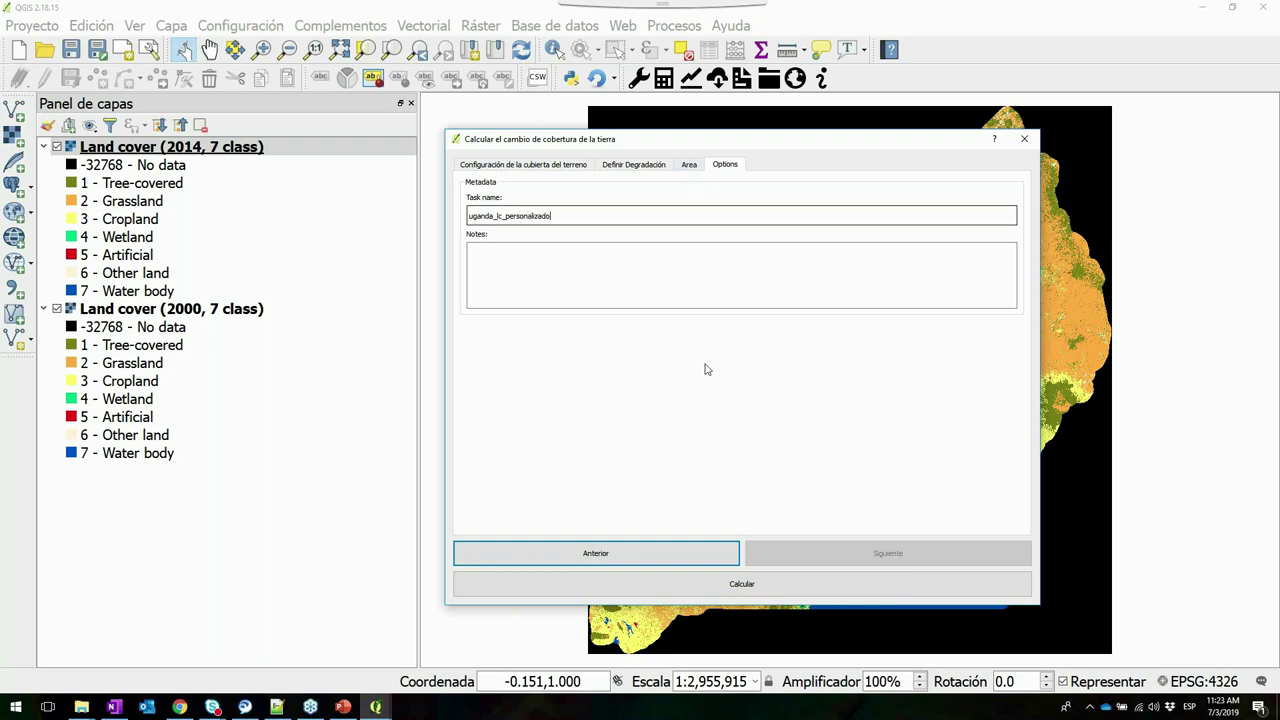
click(767, 590)
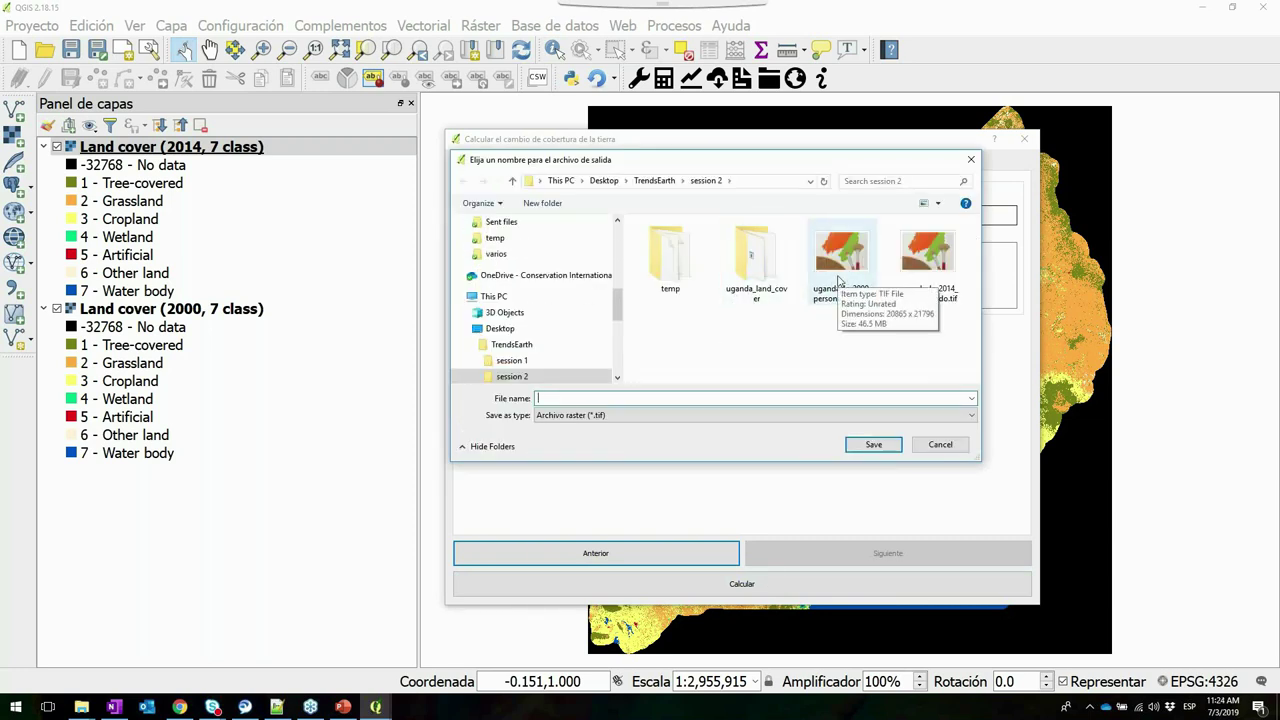
click(838, 280)
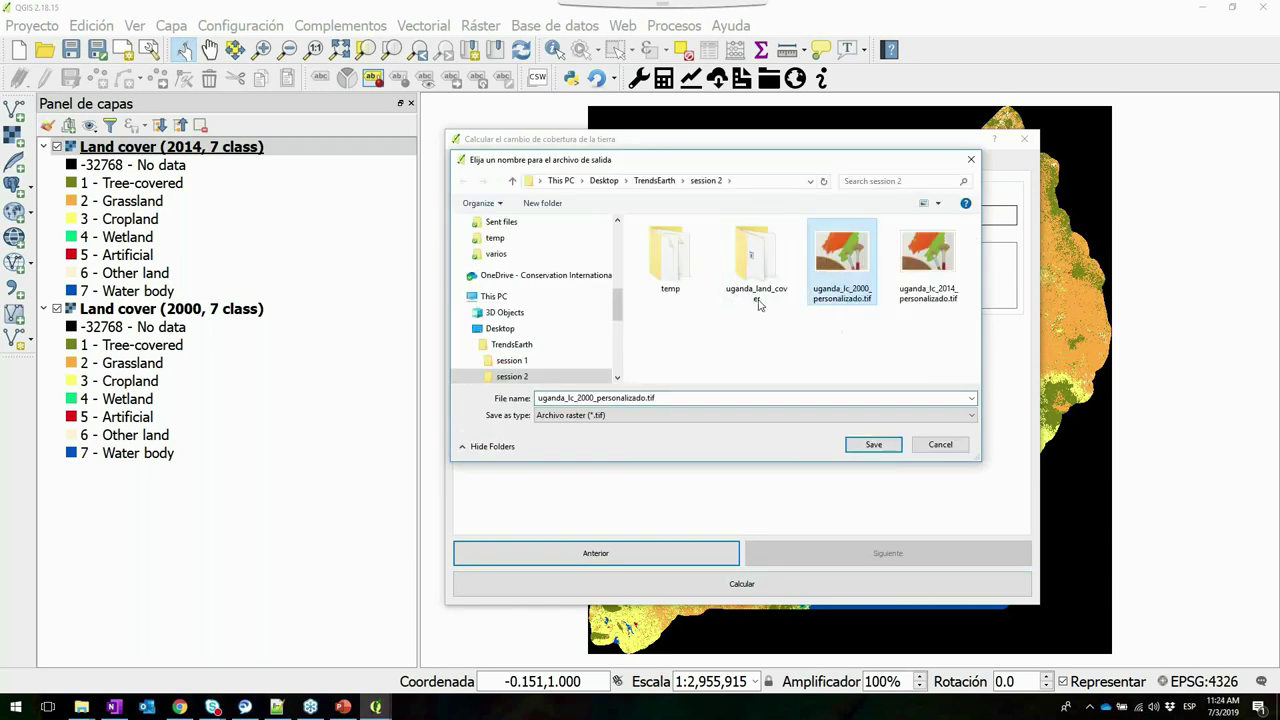
double_click(596, 398)
key(End)
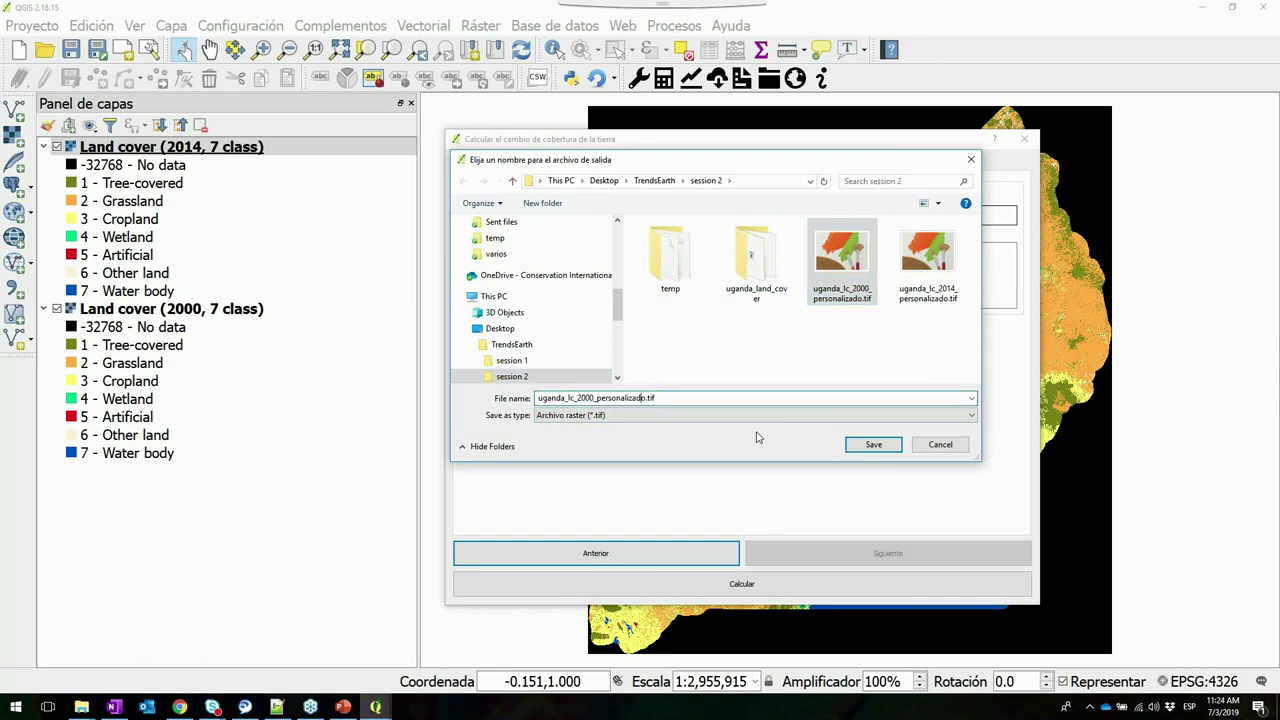
text(_2014)
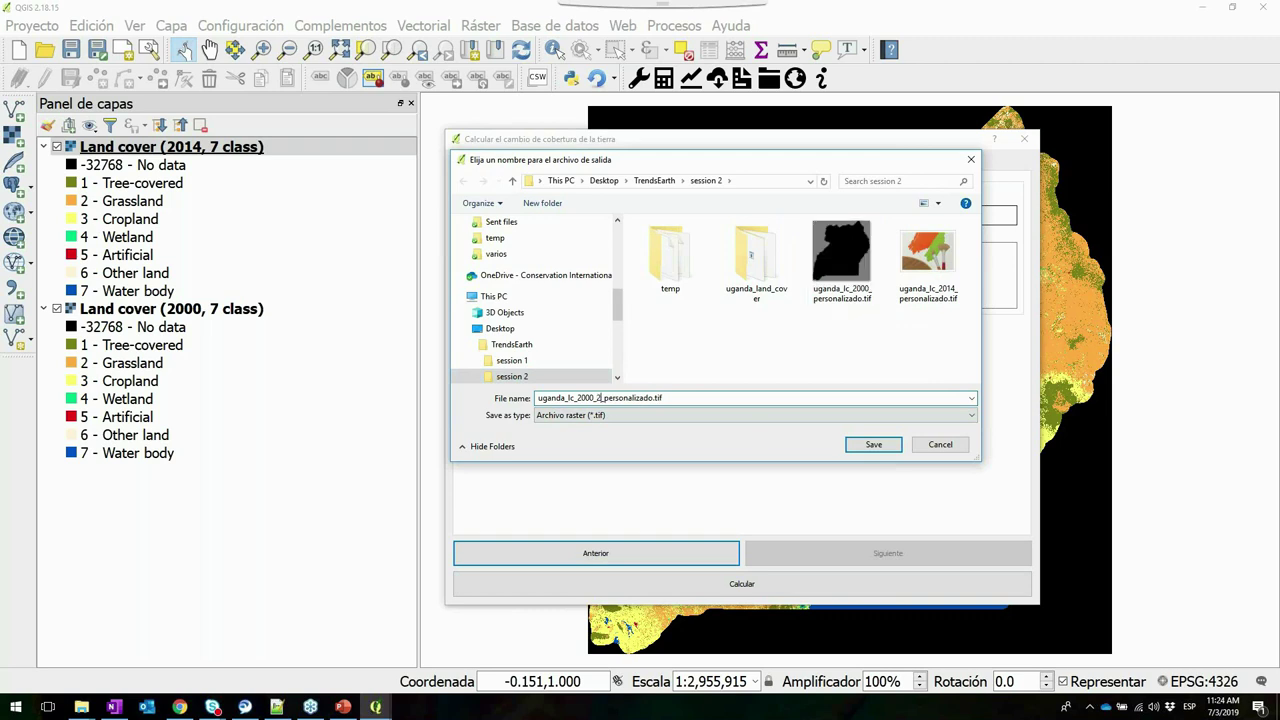
text(_degradad)
text(ion)
click(858, 446)
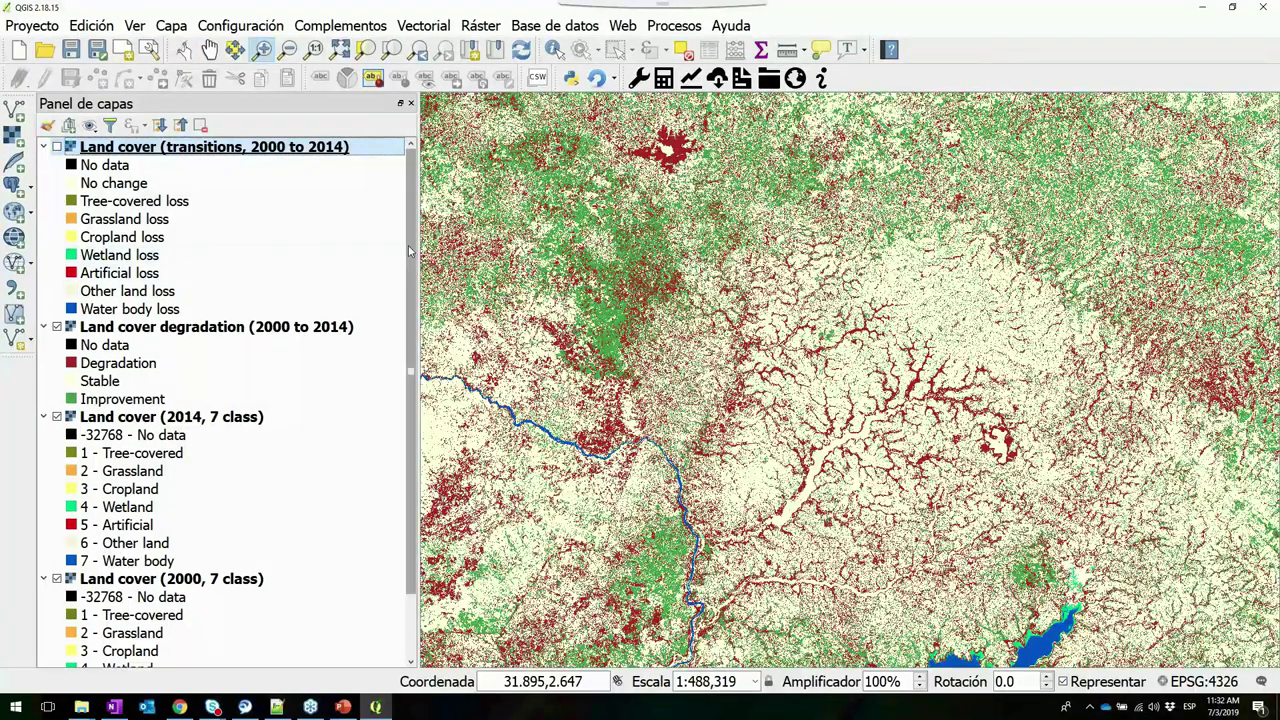
Compare the 2000 to 2014 land cover transitions layer with the land cover degradation layer and its legend
scroll(406, 310, down, 1)
scroll(406, 310, up, 1)
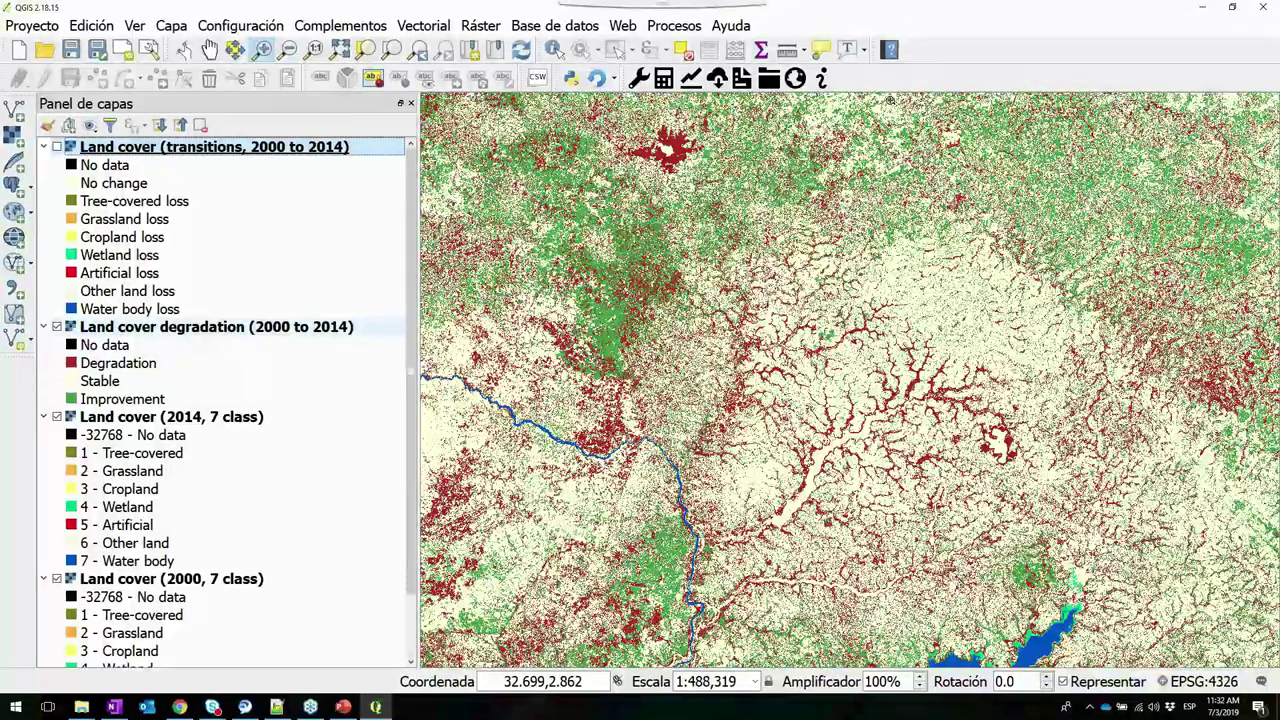
click(57, 147)
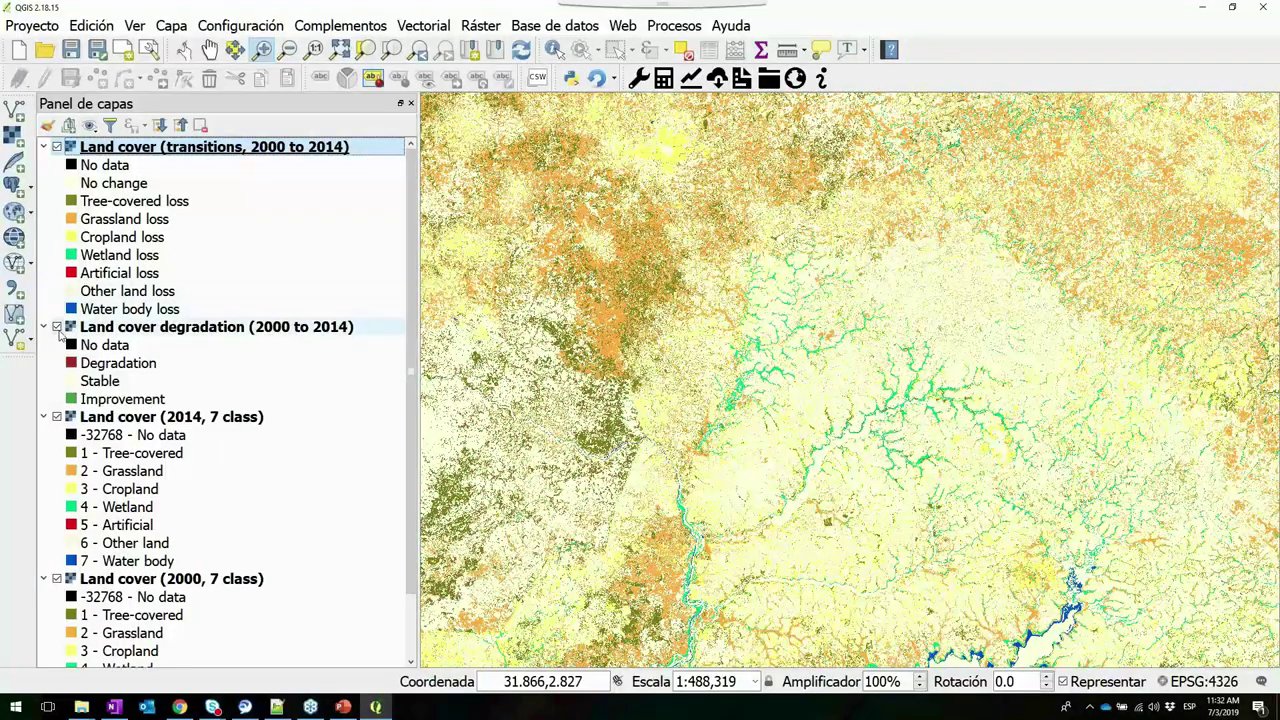
click(57, 147)
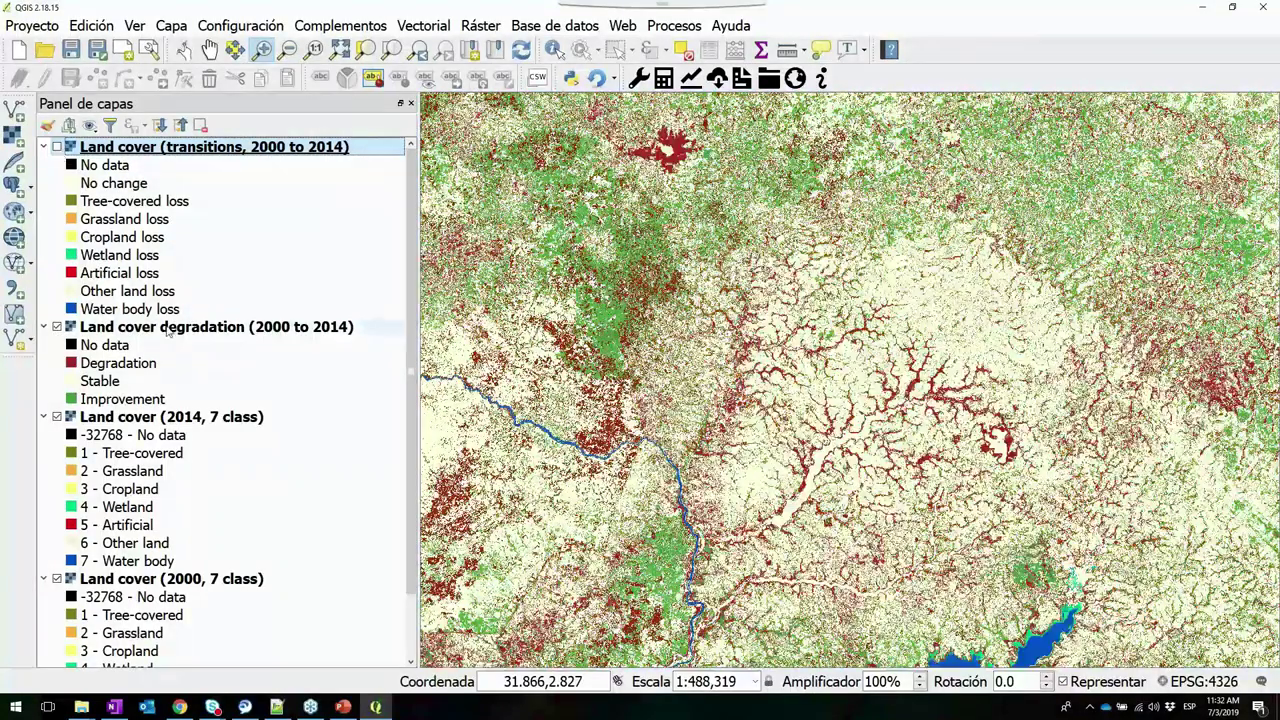
click(110, 327)
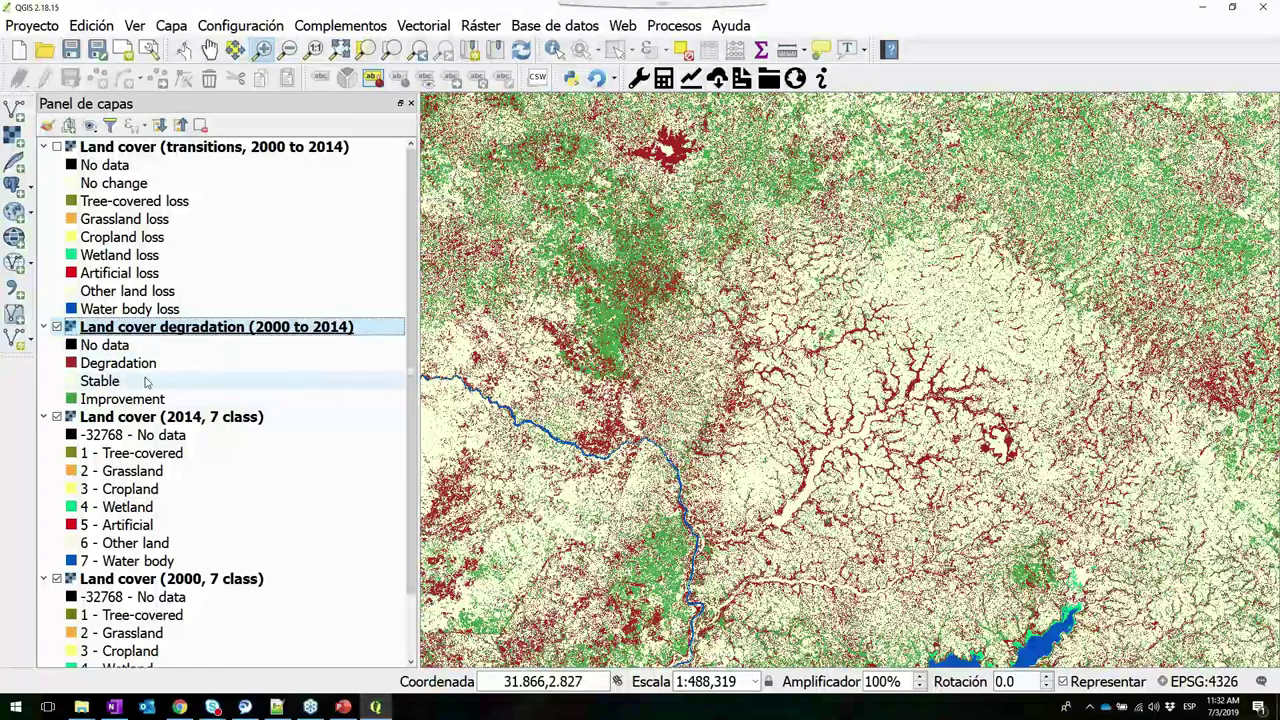
Show the land cover transitions layer for 2000 to 2014 and fit the map to its full extent
click(57, 147)
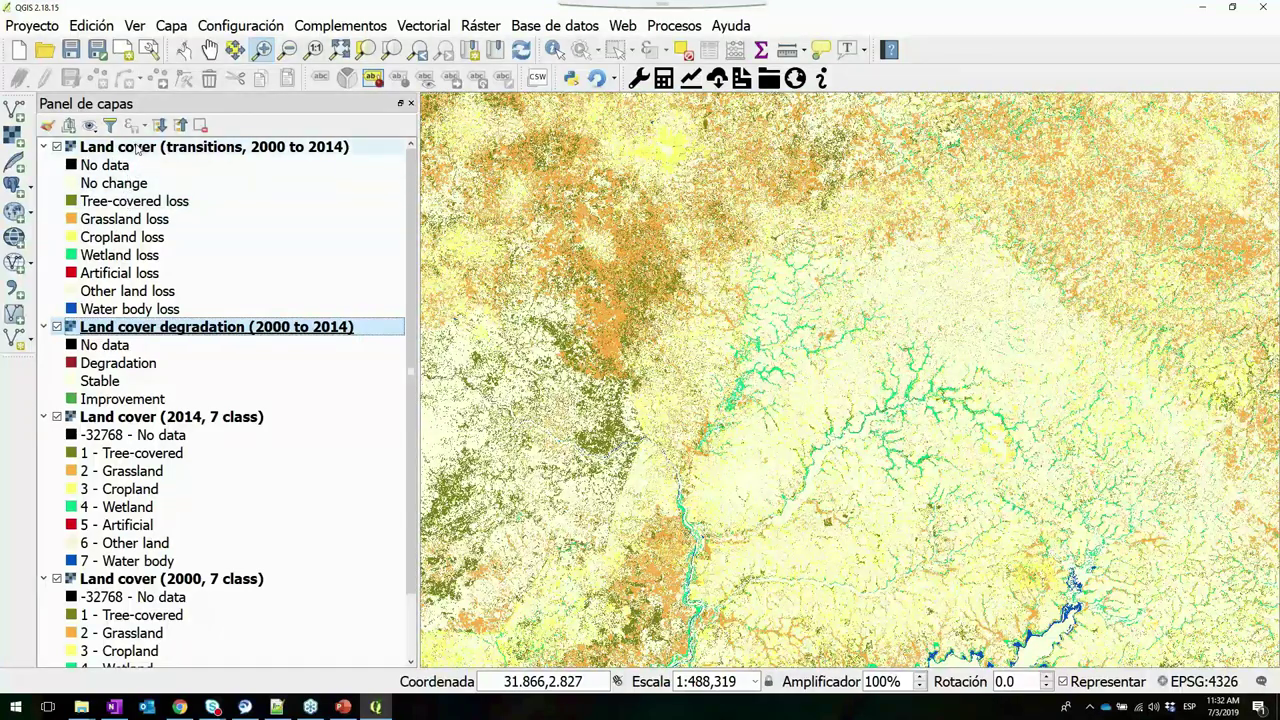
right_click(142, 149)
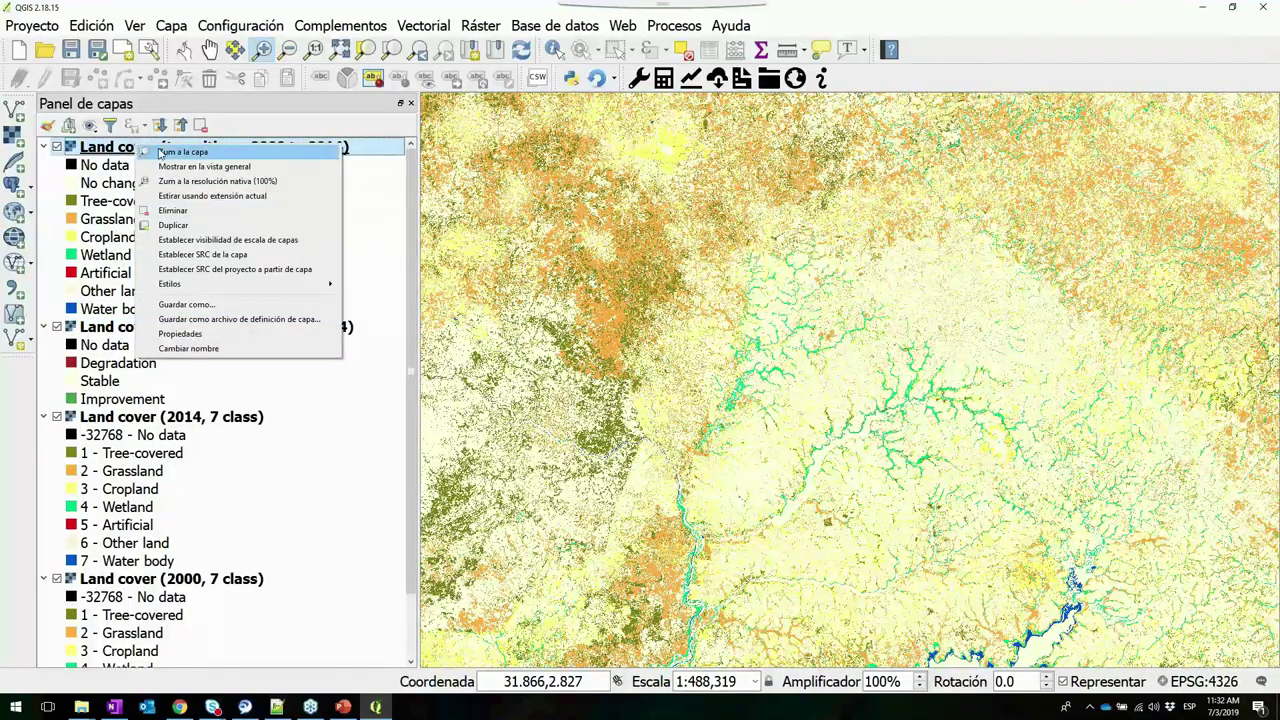
click(105, 203)
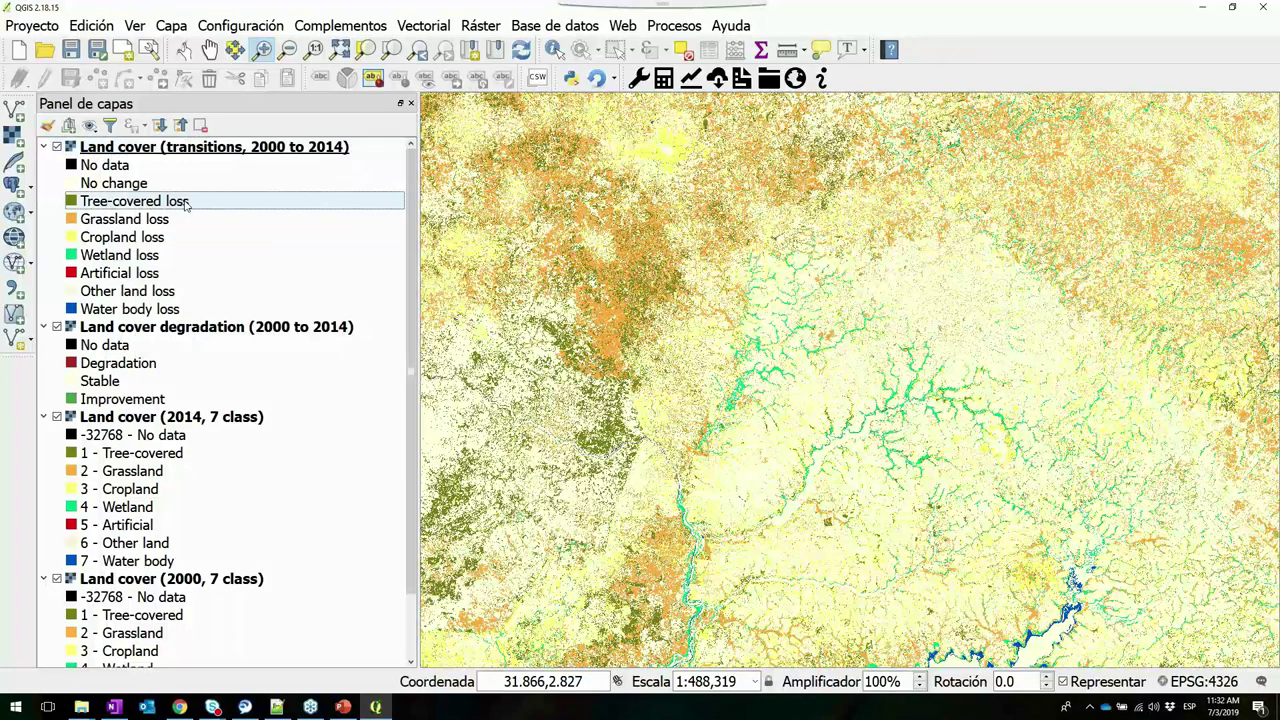
right_click(168, 149)
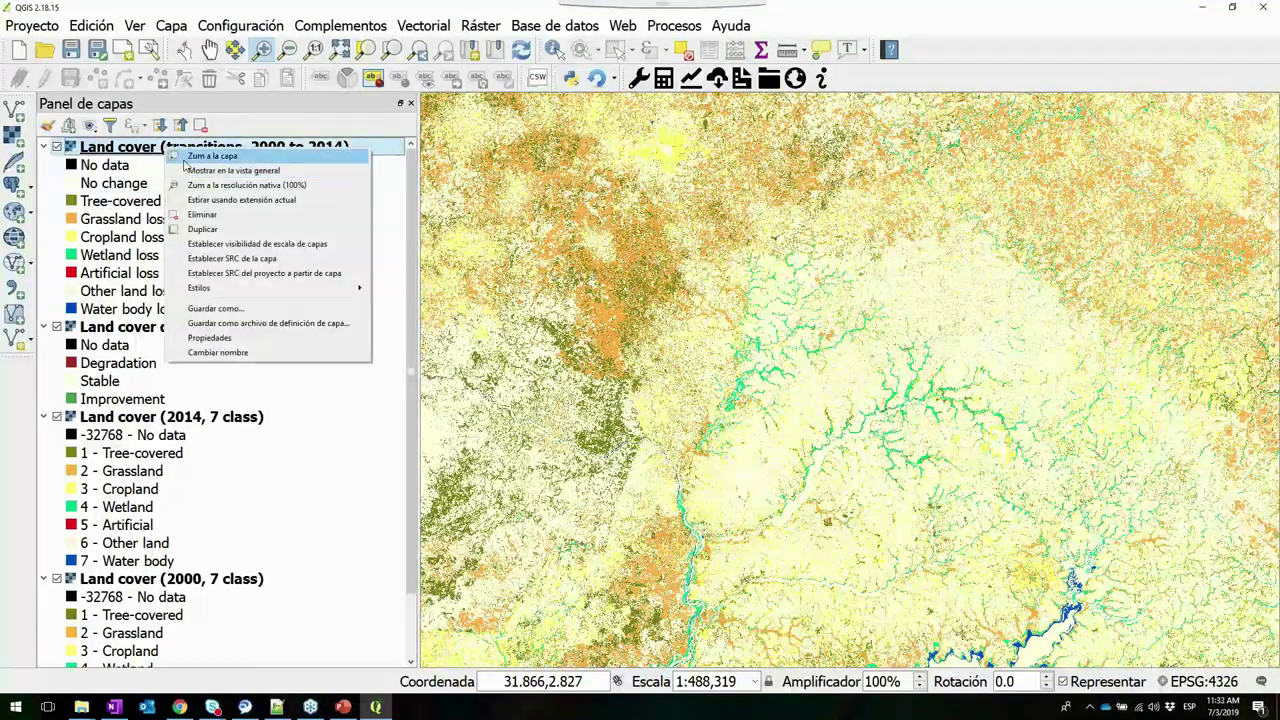
click(200, 156)
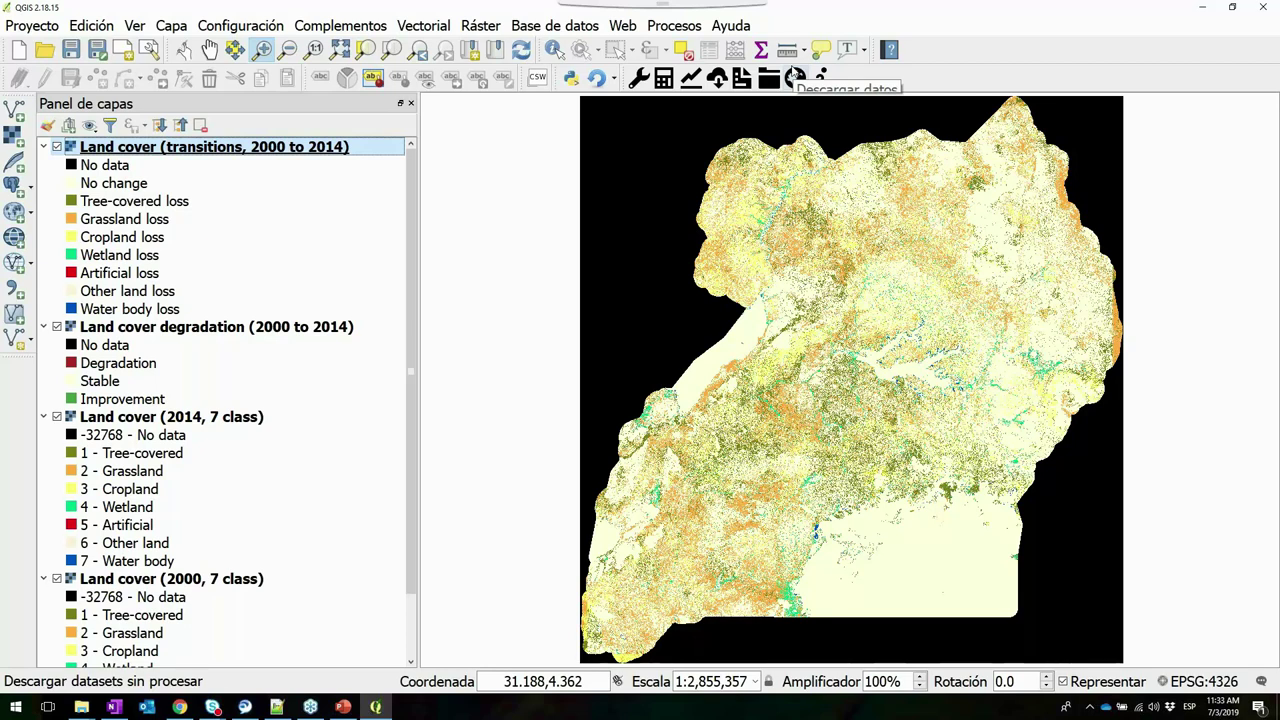
Load the preselected degradation layers from the existing Trends.Earth output file uganda_sdg1531_subindicadores.json in the session 1 folder
click(795, 77)
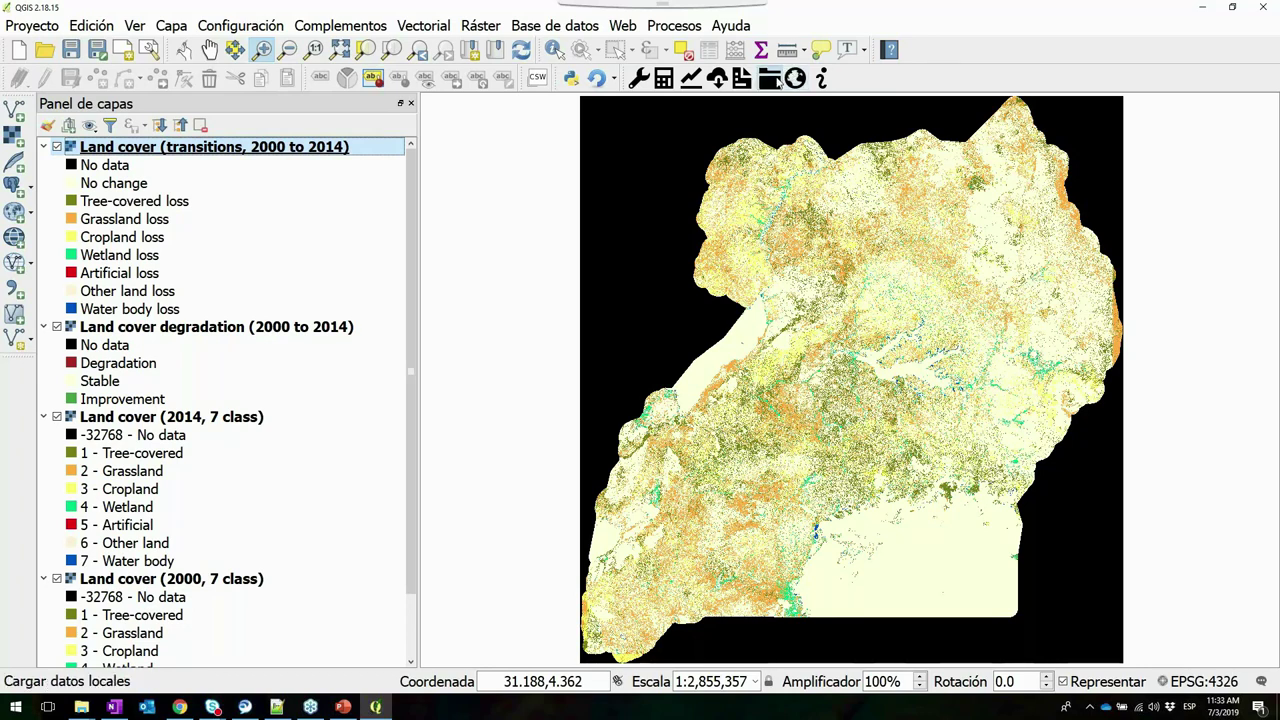
click(769, 77)
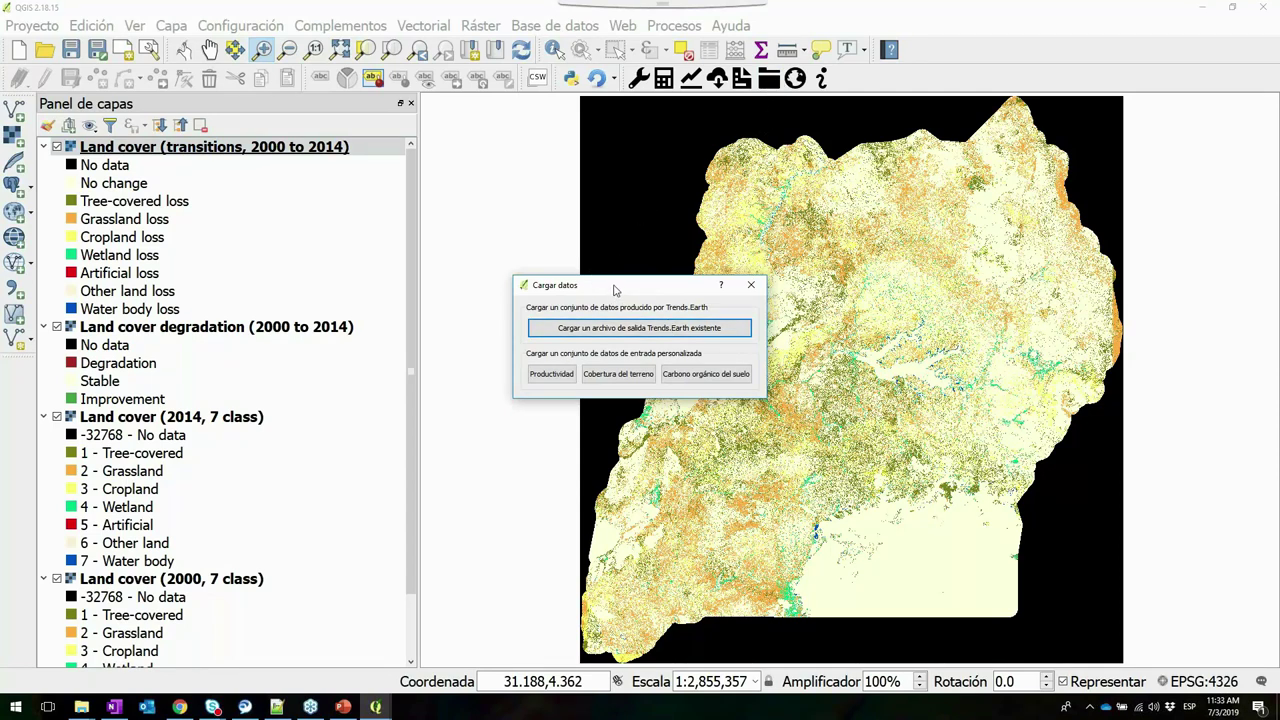
drag(615, 290, 621, 258)
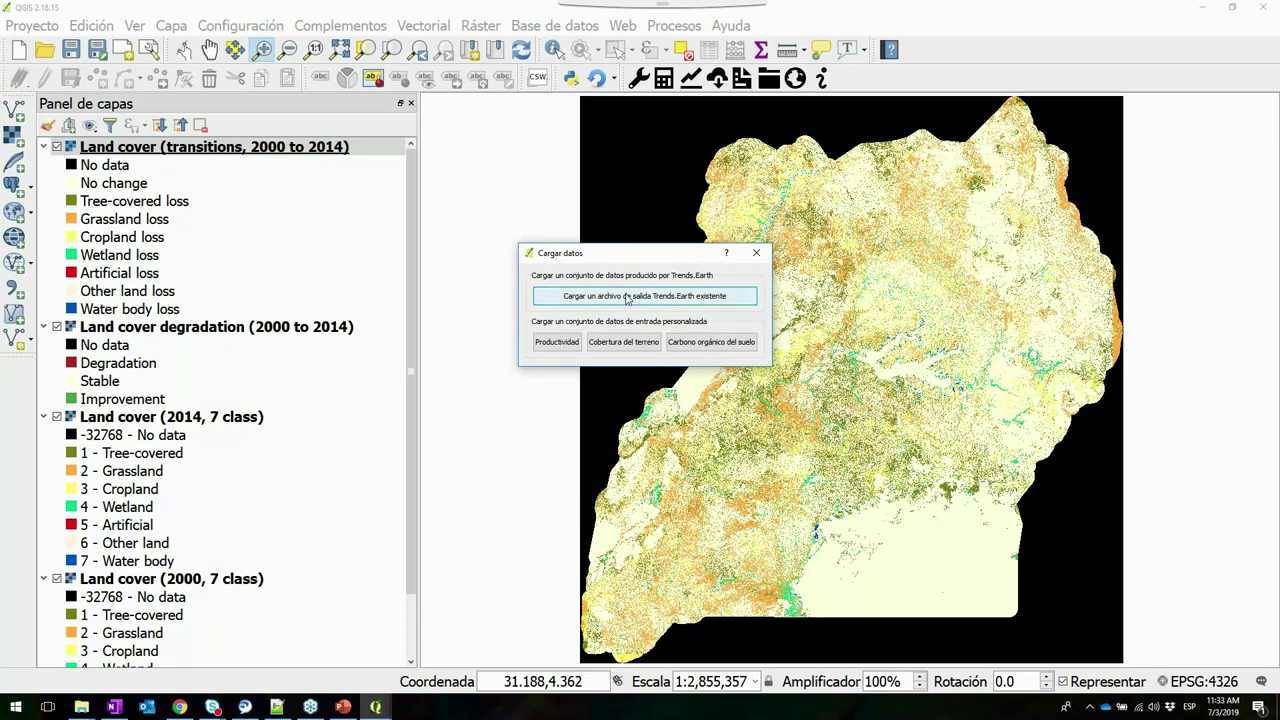
click(627, 297)
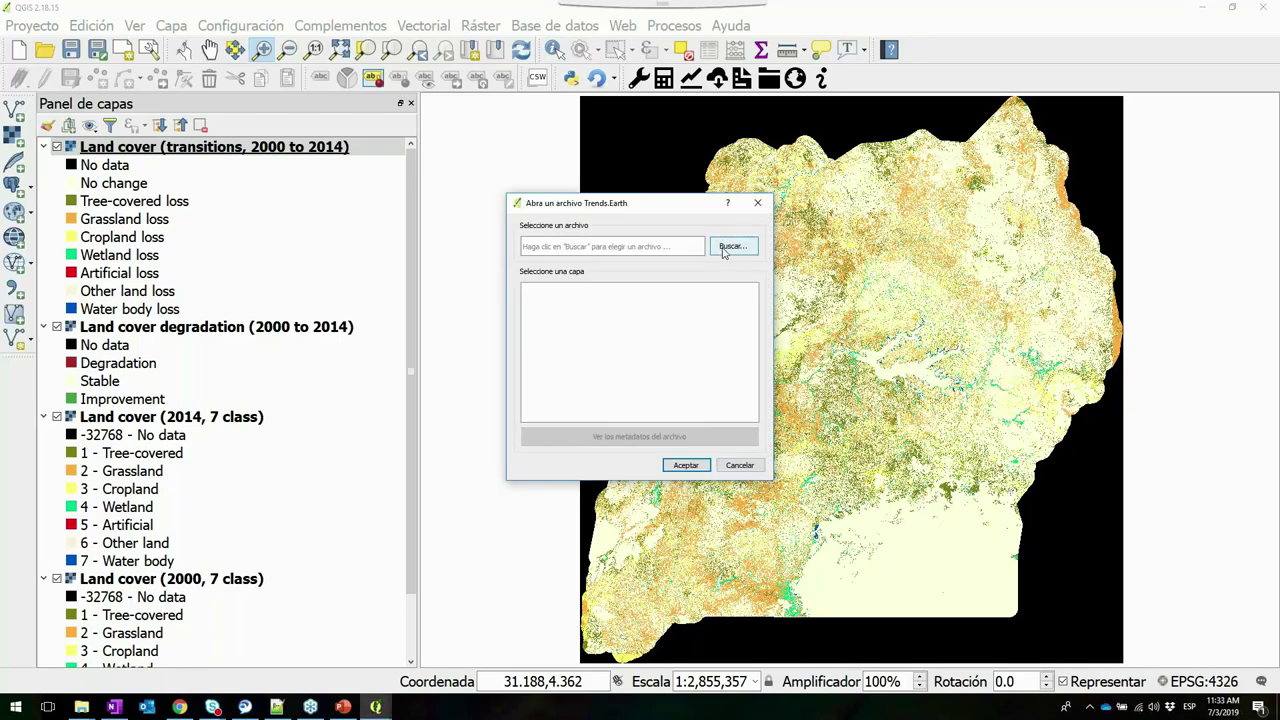
click(733, 246)
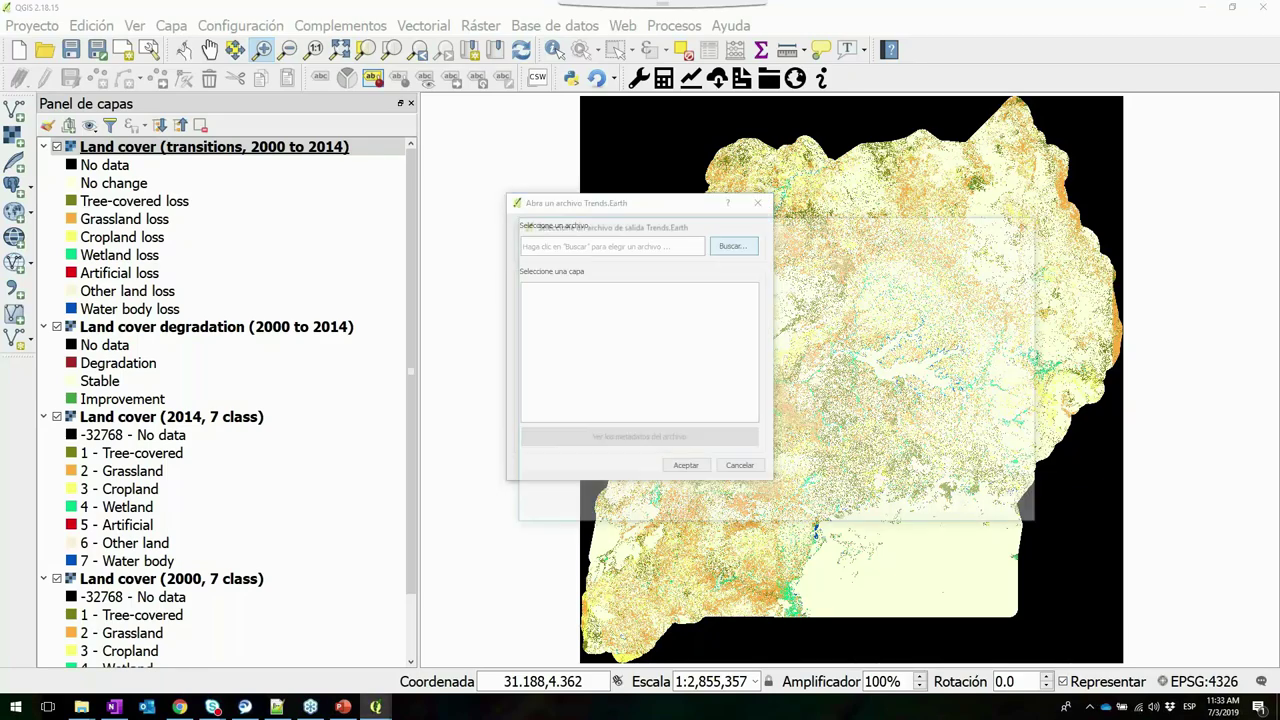
click(730, 246)
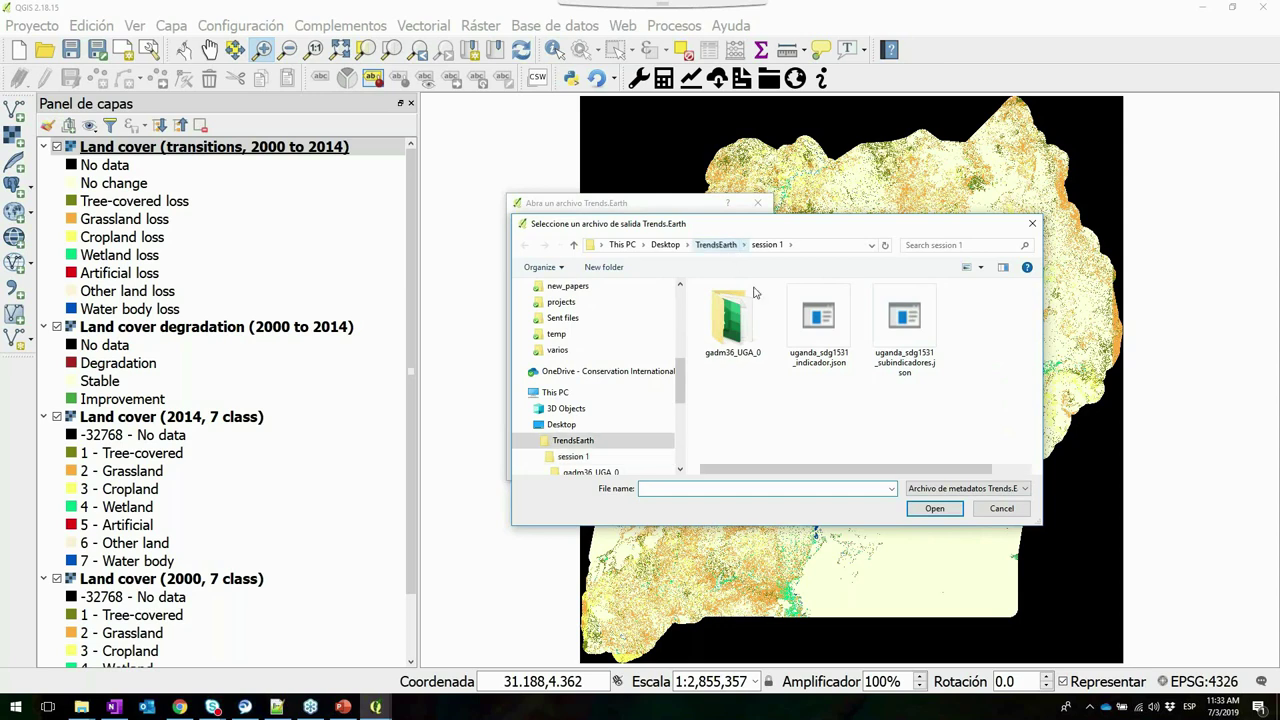
double_click(740, 307)
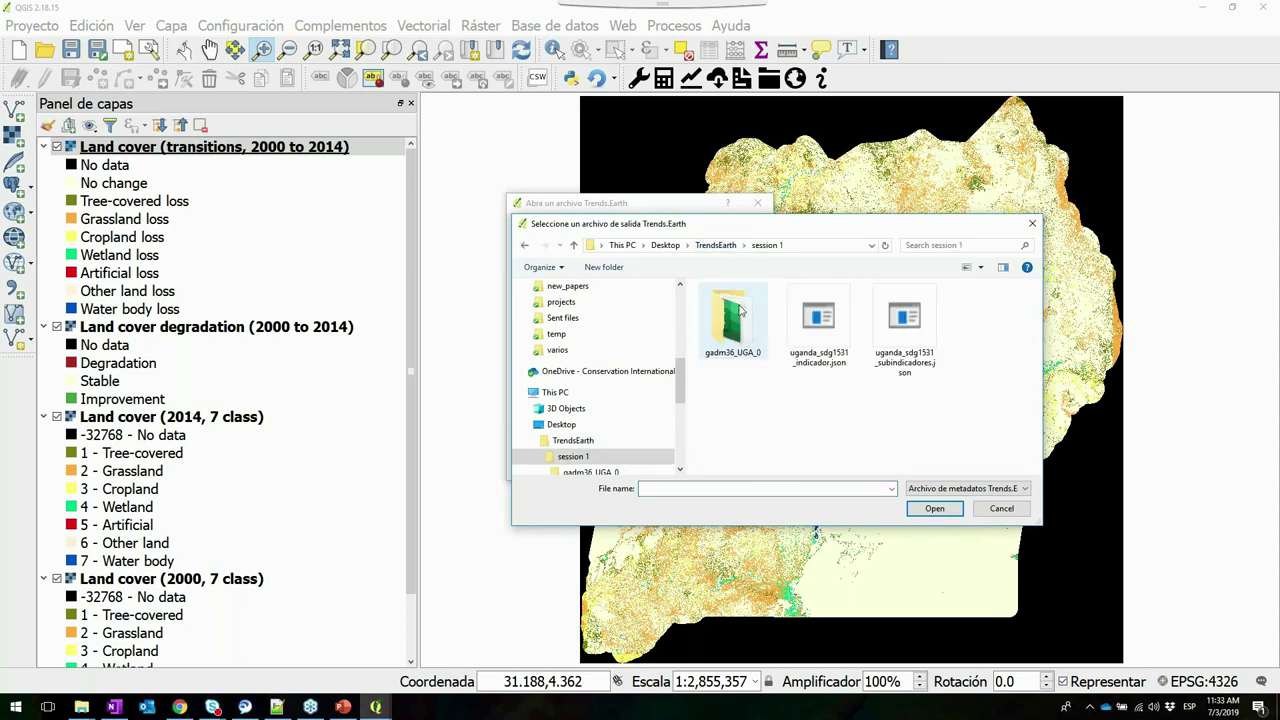
click(905, 325)
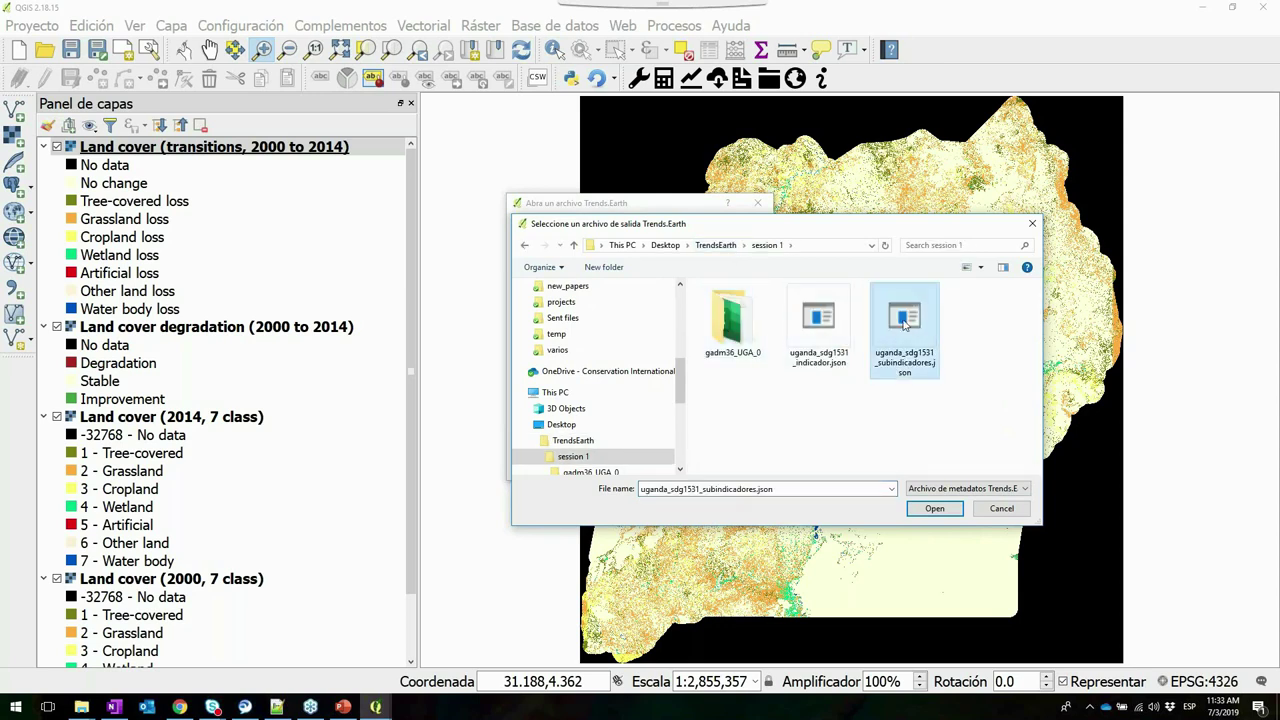
click(934, 508)
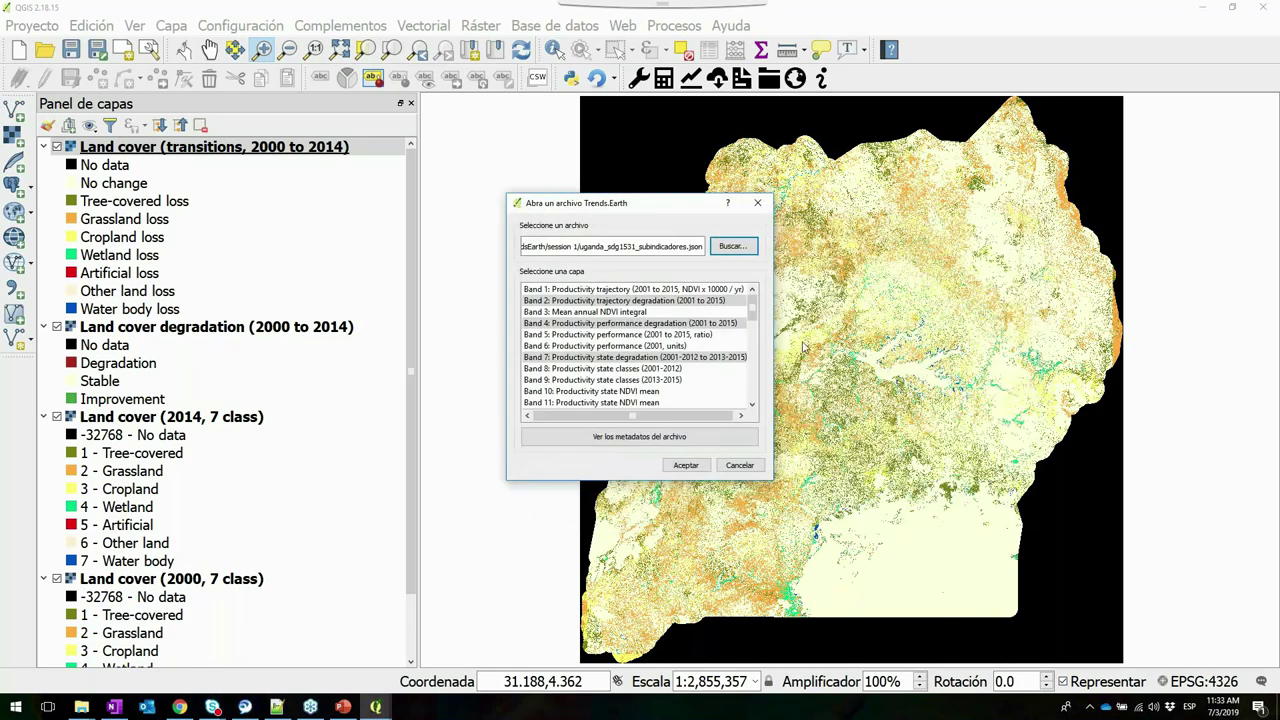
mouse_move(757, 310)
mouse_down()
mouse_move(757, 368)
mouse_move(763, 300)
mouse_up()
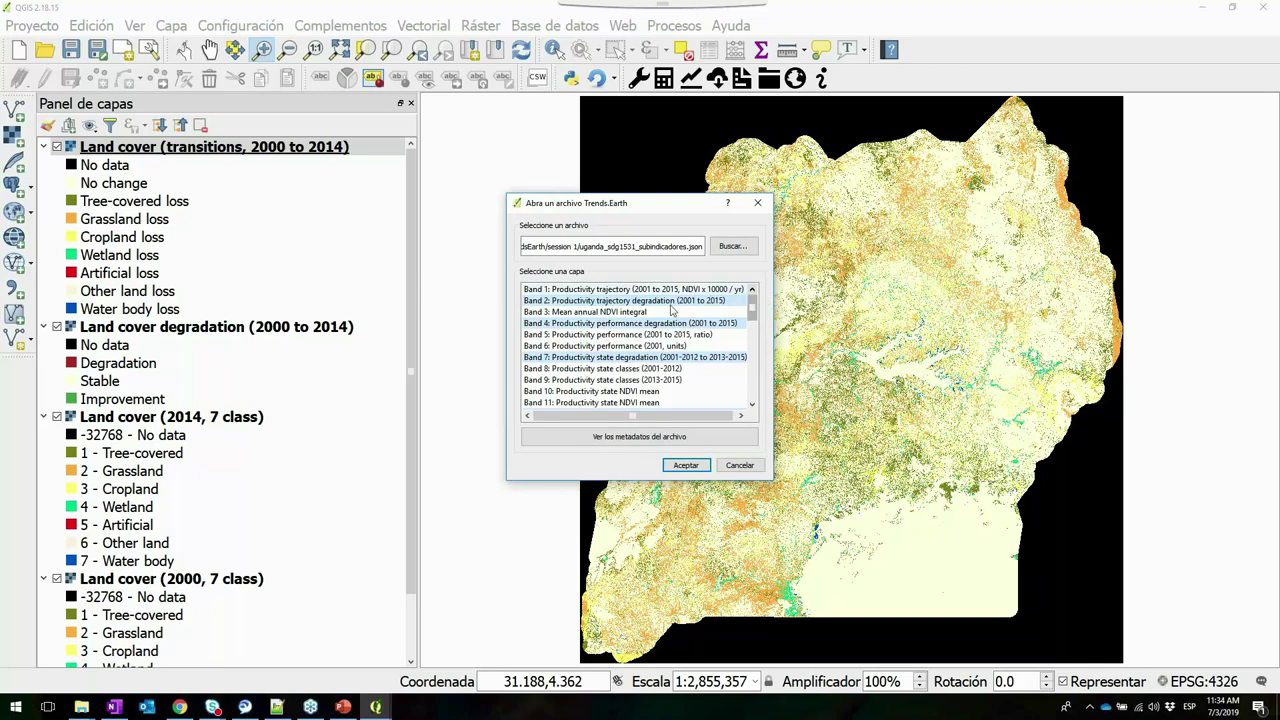
click(684, 467)
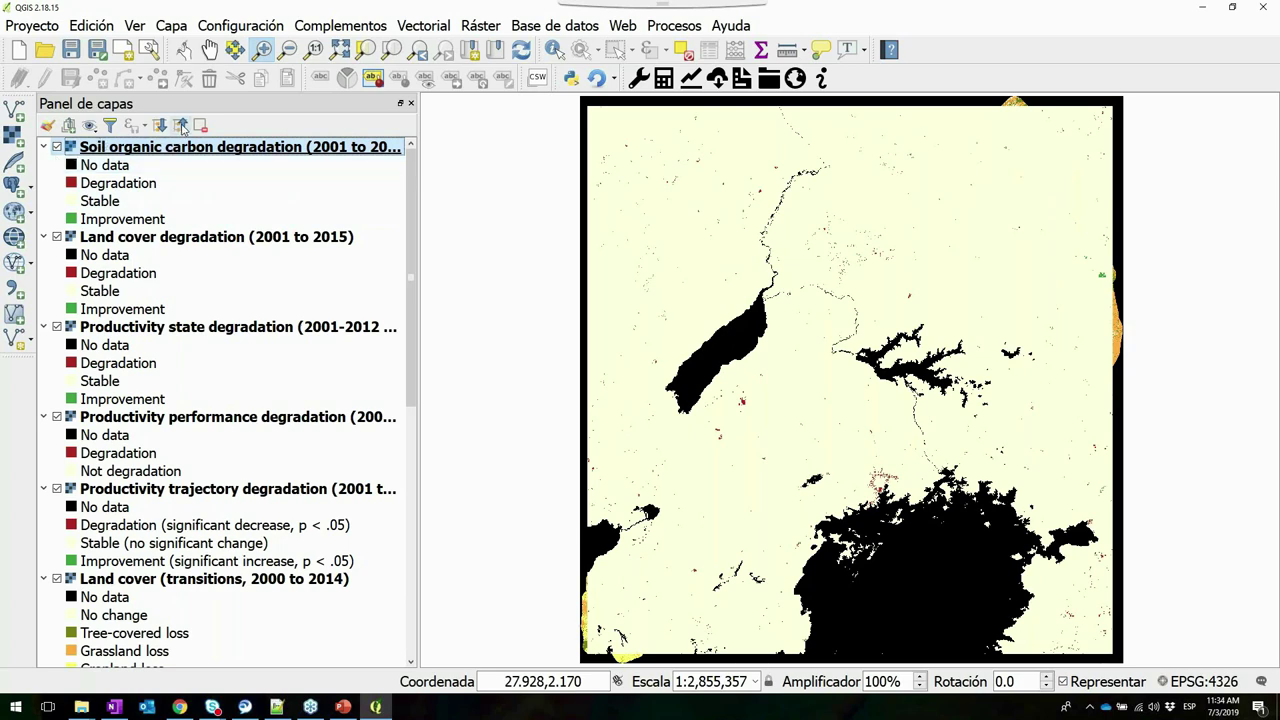
Hide the soil organic carbon, 2001 to 2015 land cover, and productivity state, performance and trajectory degradation layers
click(57, 147)
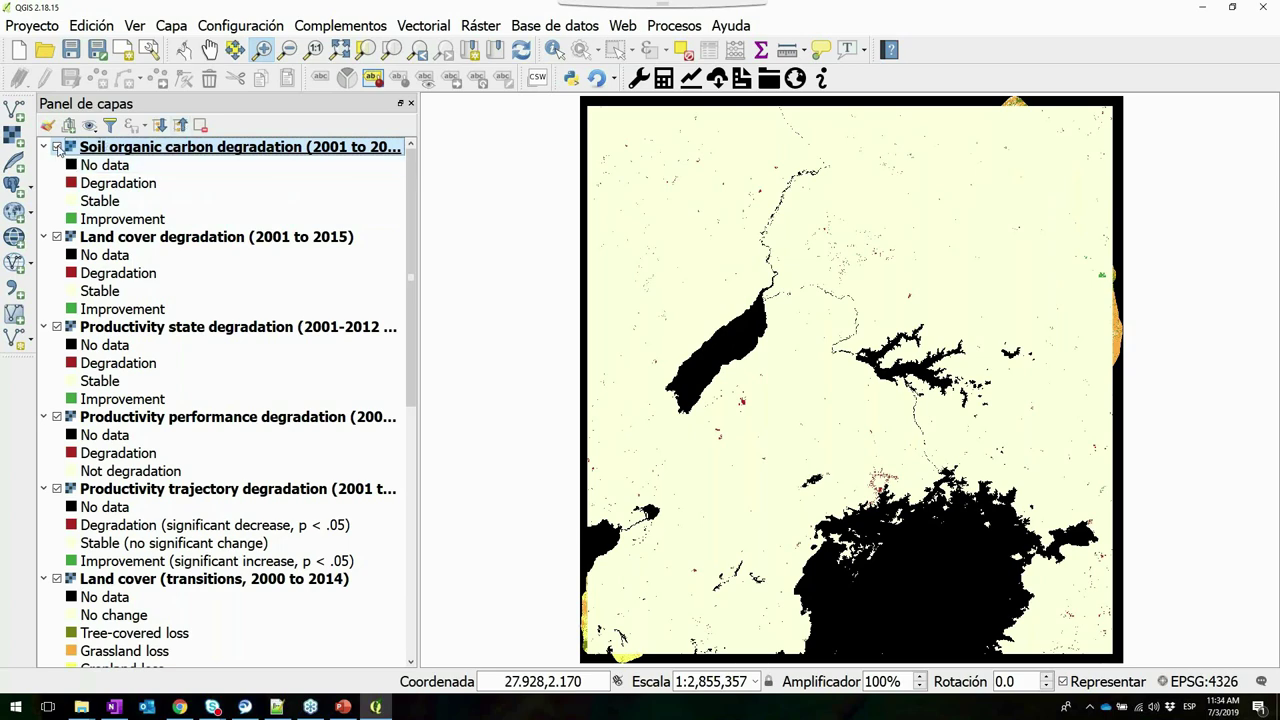
click(57, 237)
click(57, 327)
click(66, 417)
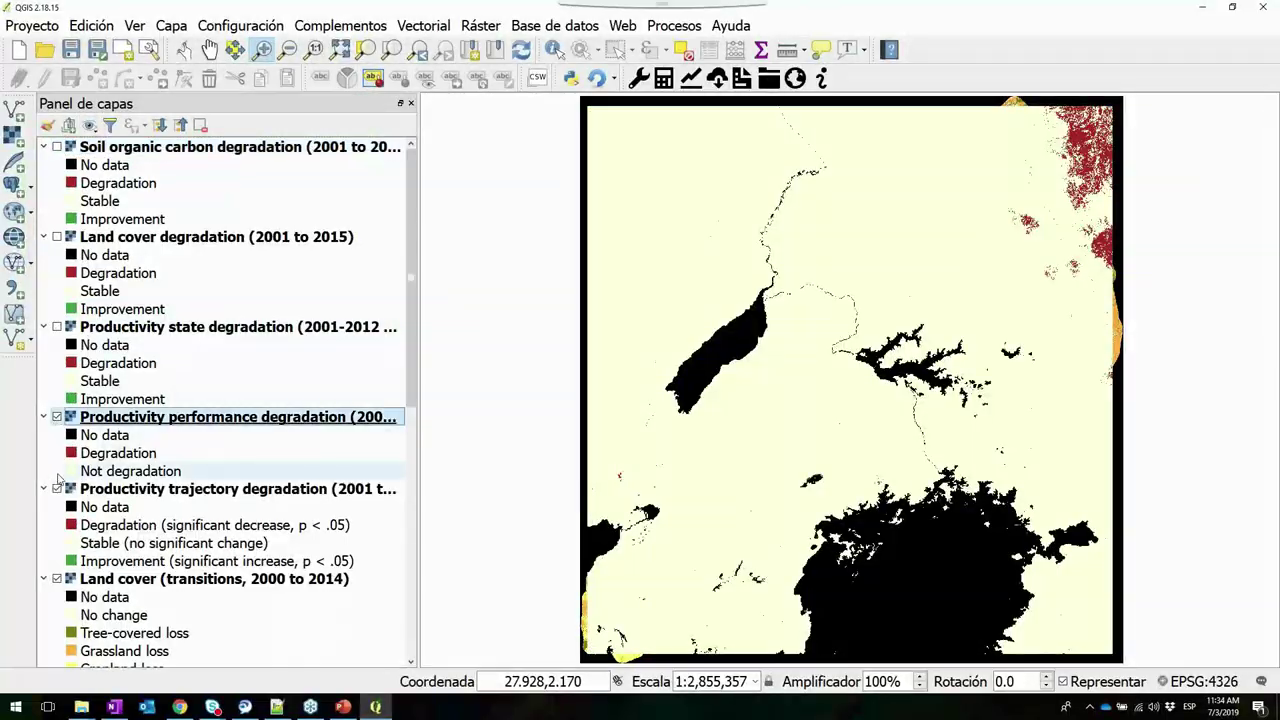
click(57, 417)
click(57, 489)
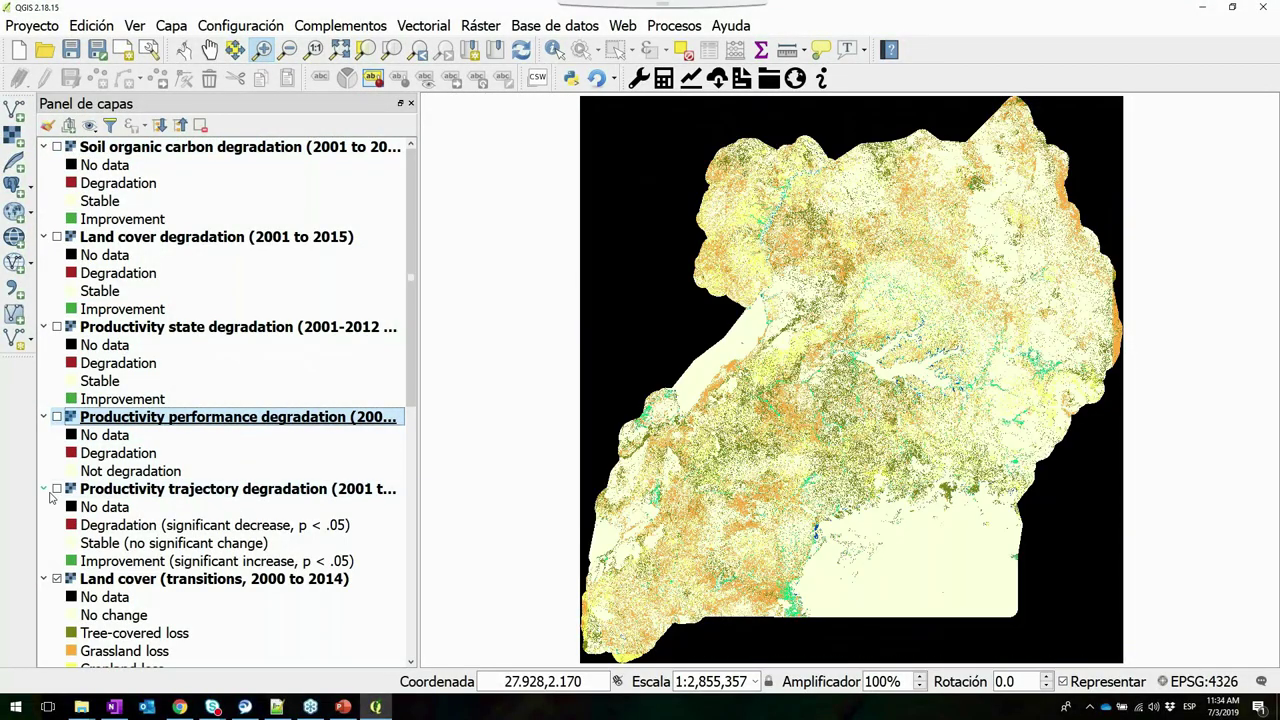
Collapse all layer legends and hide the 2000 to 2014 transitions and degradation layers and both 7-class land cover layers
click(181, 125)
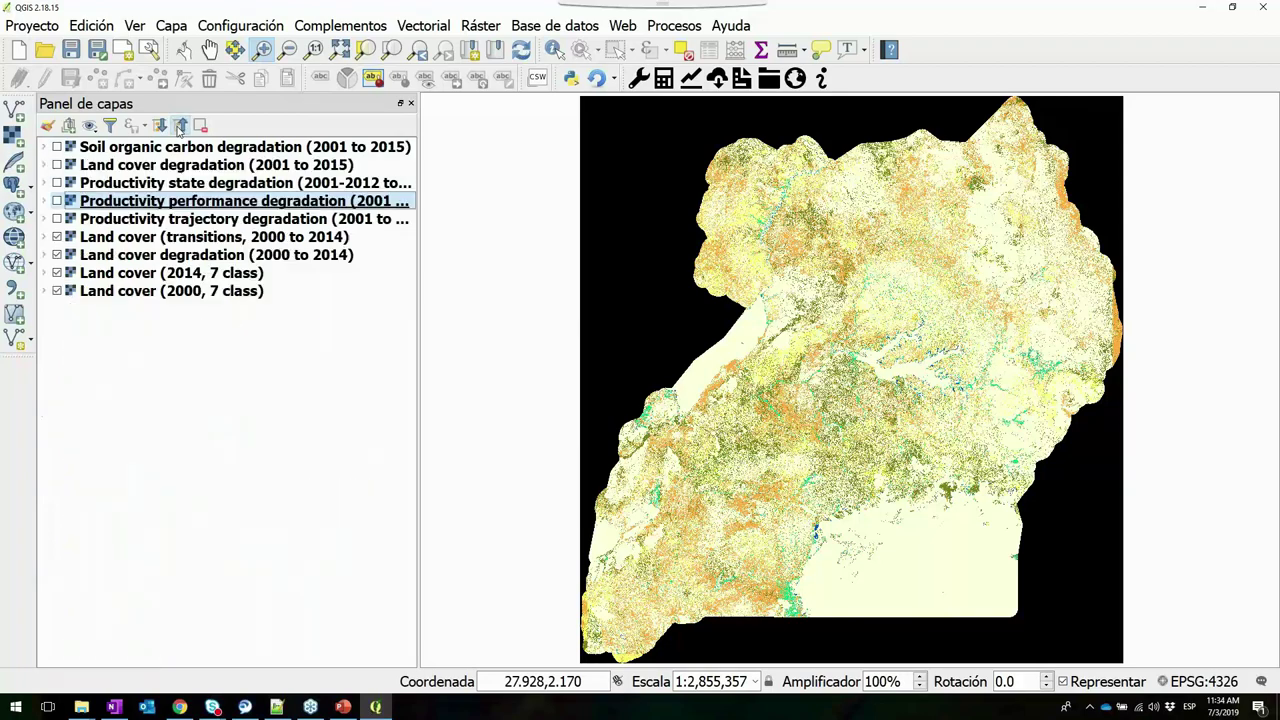
click(57, 237)
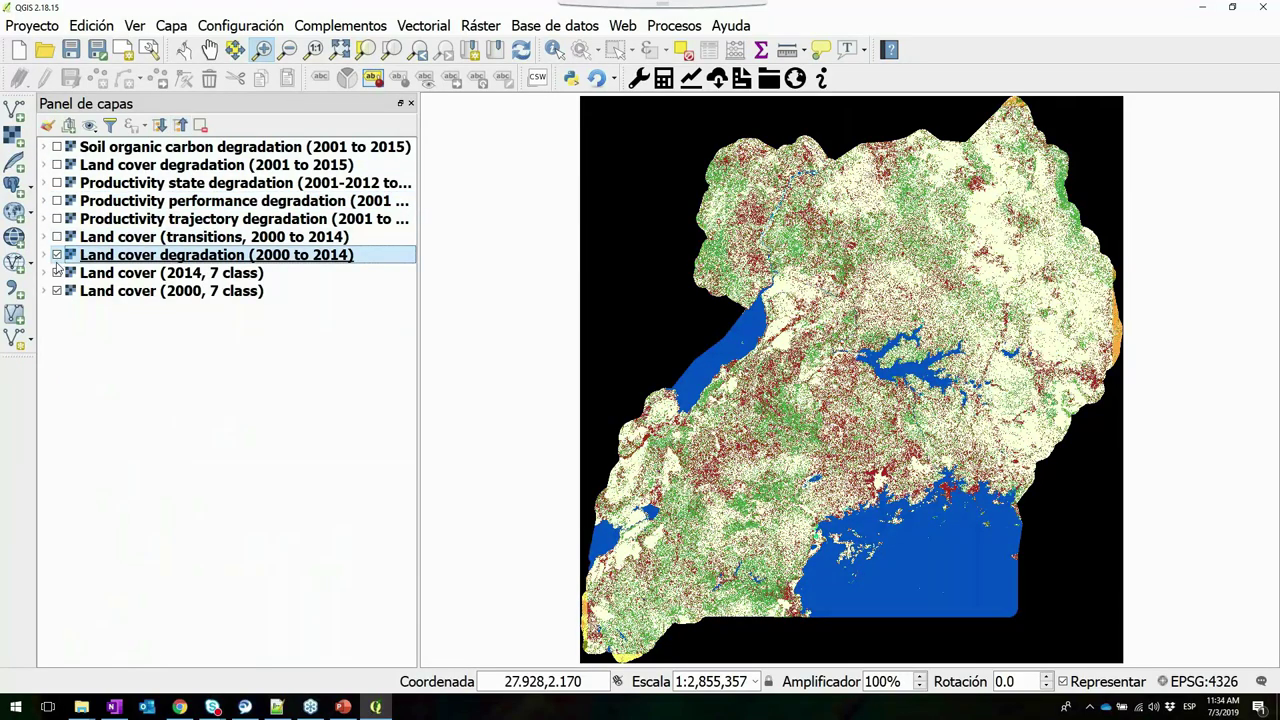
click(57, 255)
click(57, 273)
click(57, 291)
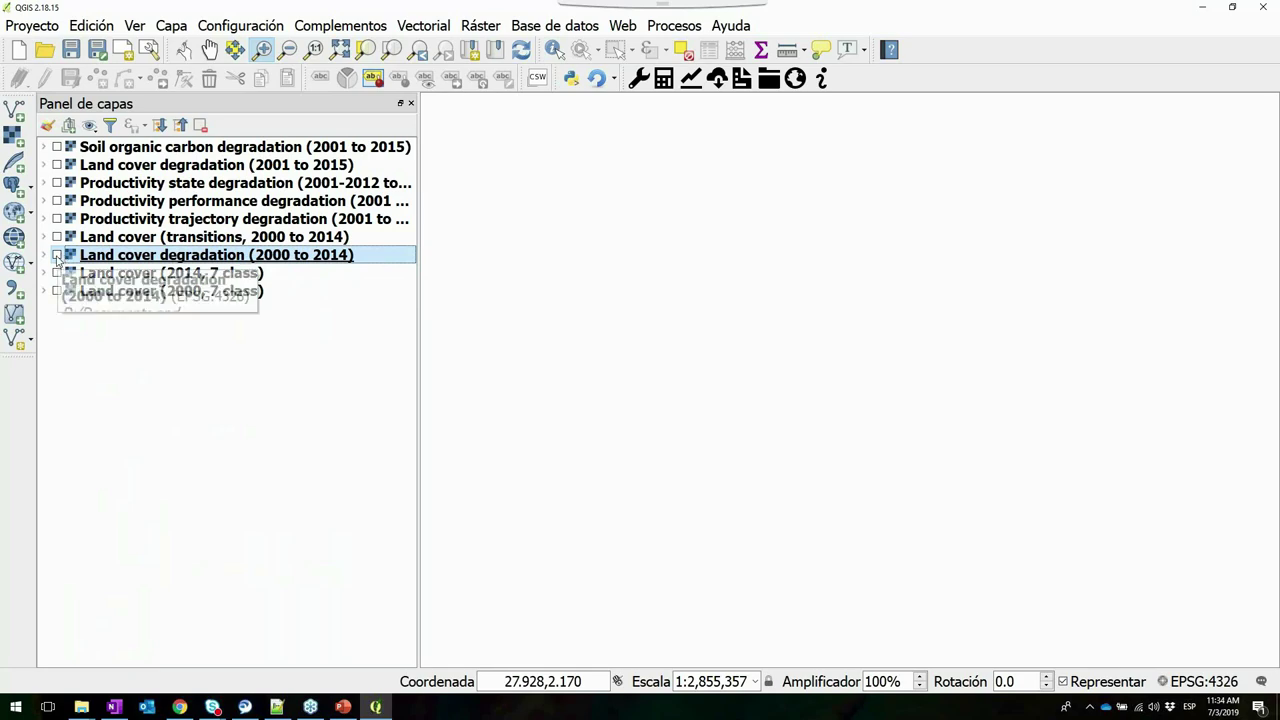
Show the Land cover degradation (2000 to 2014) layer with its legend expanded and examine an area in northern Uganda up close
click(57, 255)
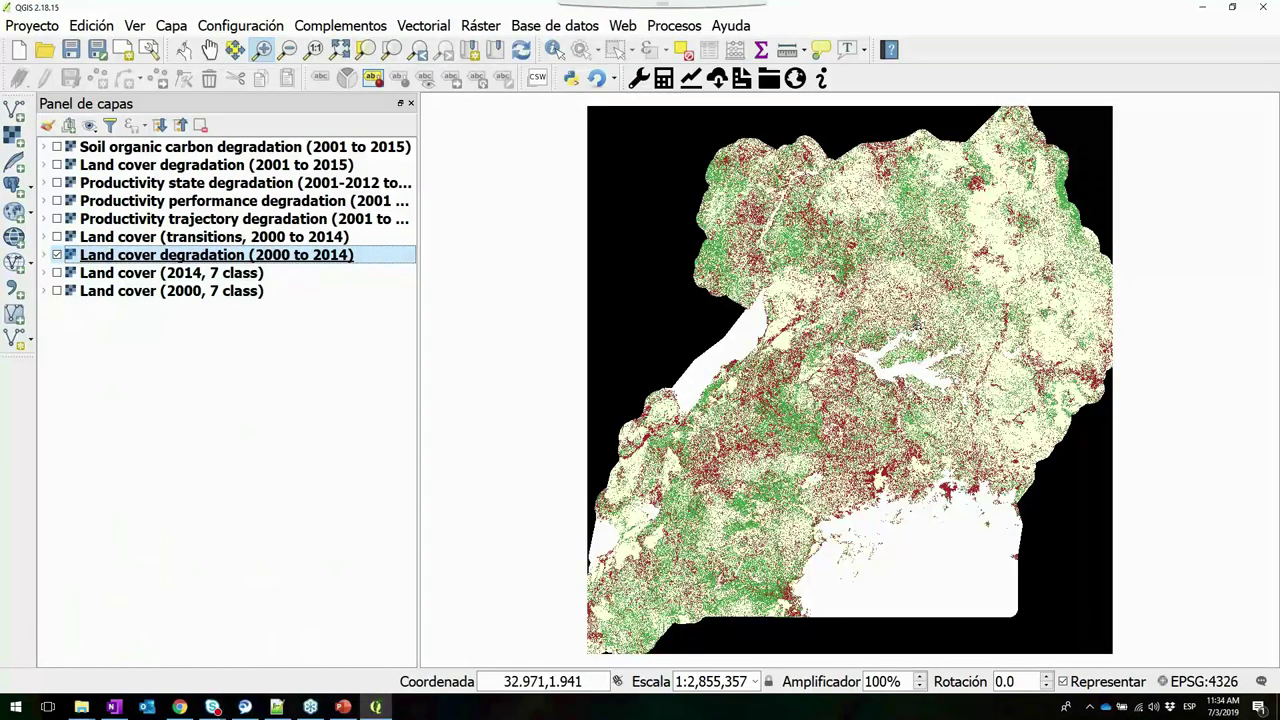
click(44, 256)
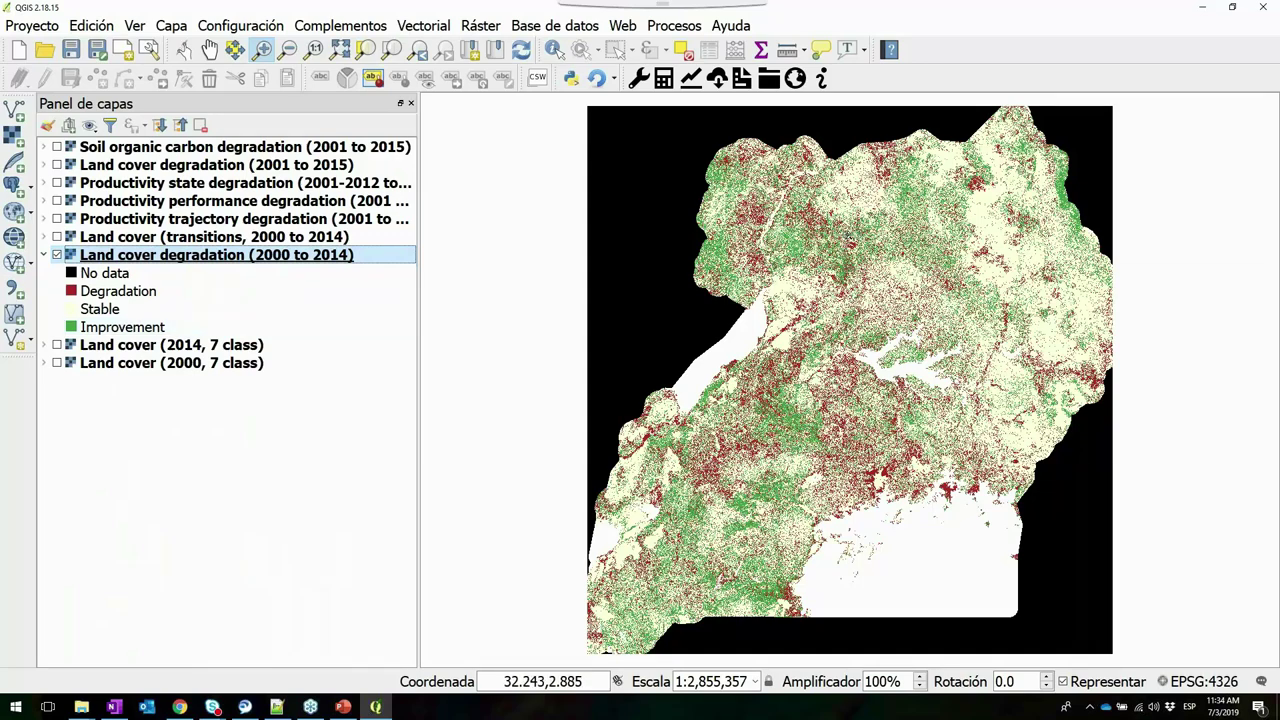
drag(854, 244, 942, 334)
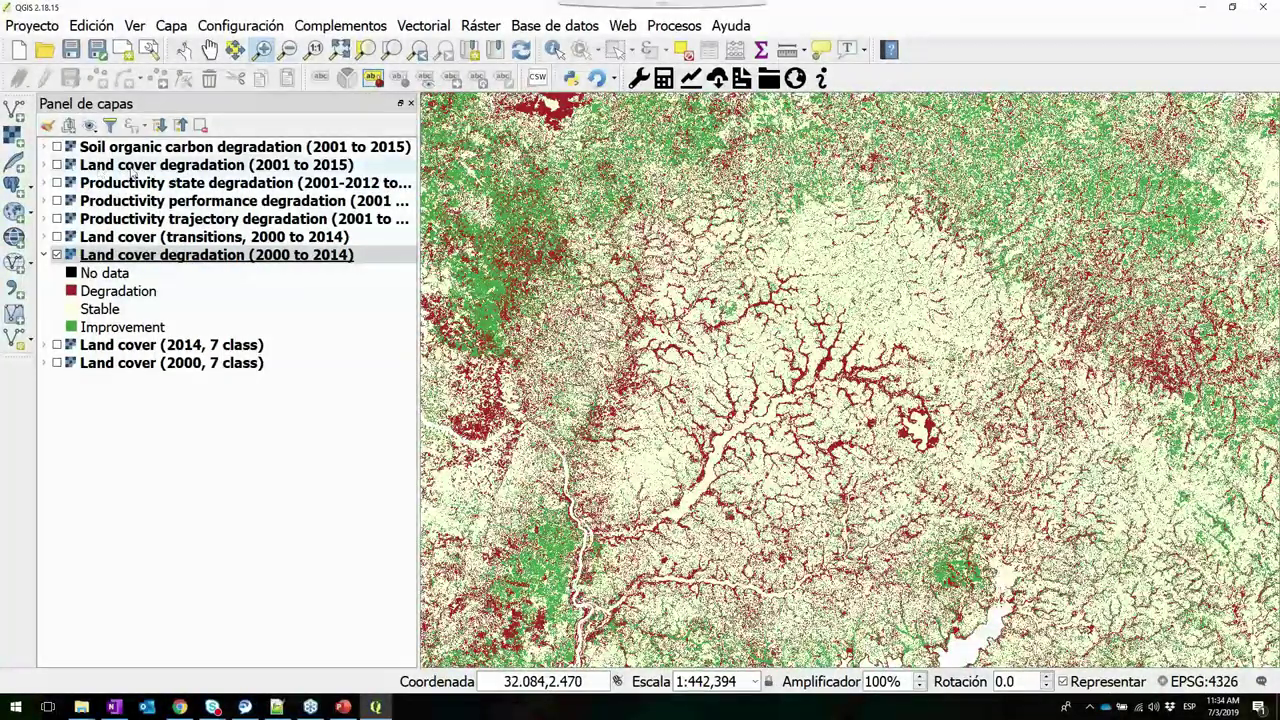
Compare the 2001 to 2015 land cover degradation layer with the 2000 to 2014 one, and return to the full layer extent
click(43, 164)
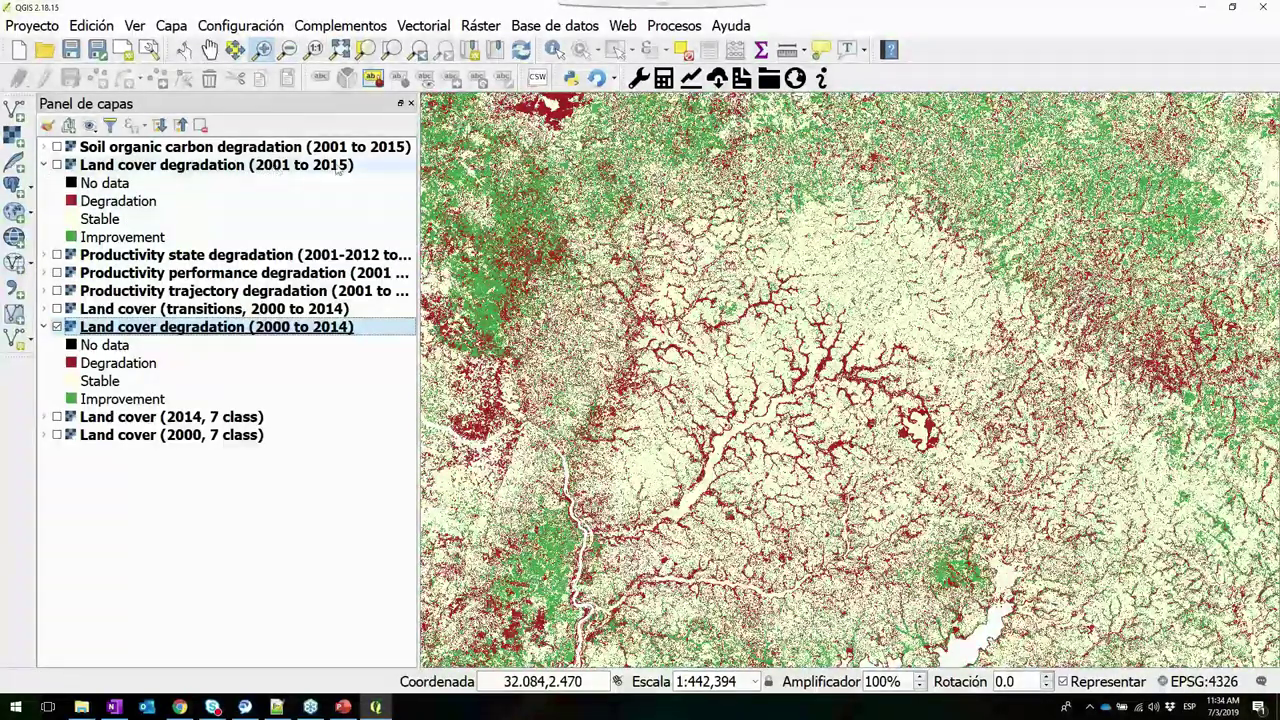
click(57, 165)
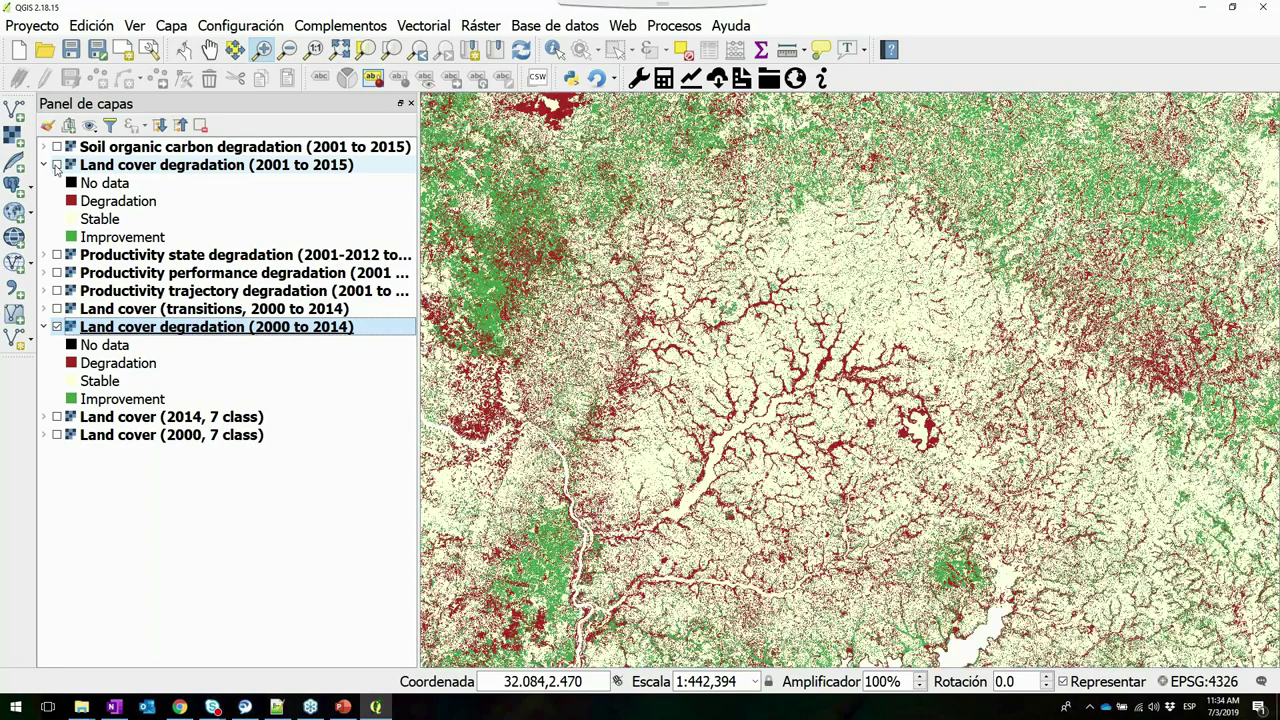
click(57, 165)
click(57, 165)
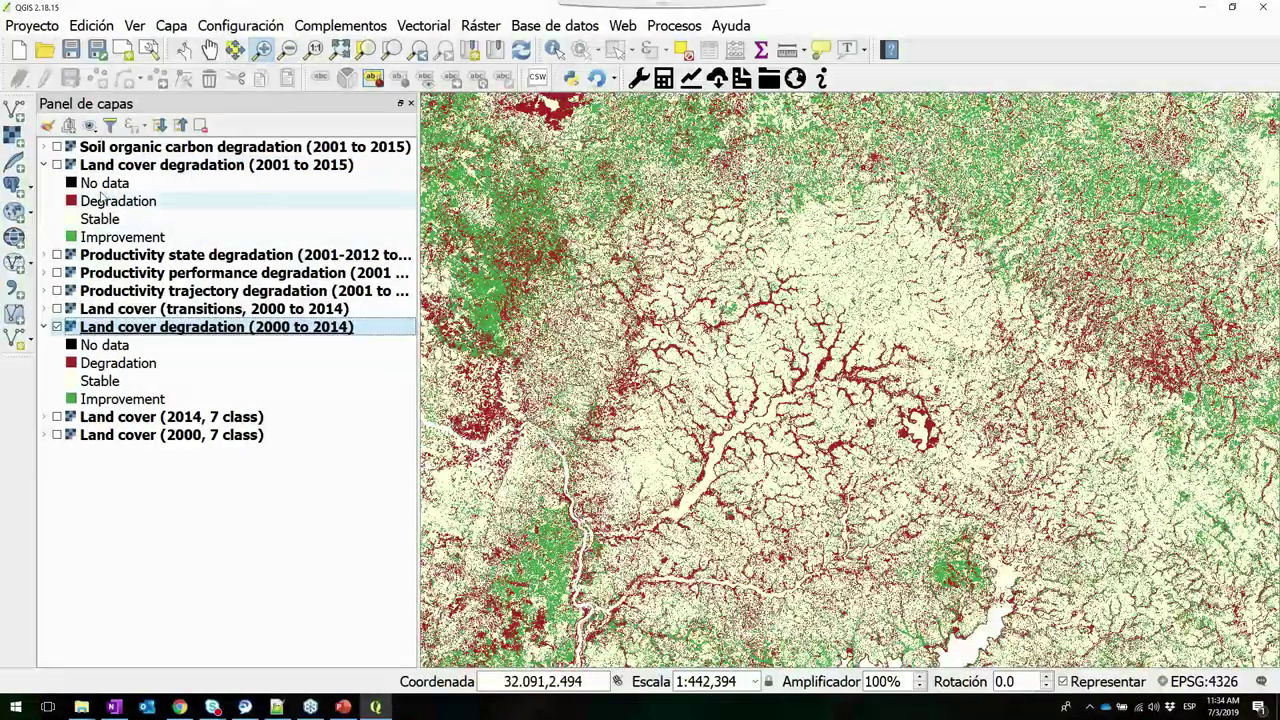
click(57, 166)
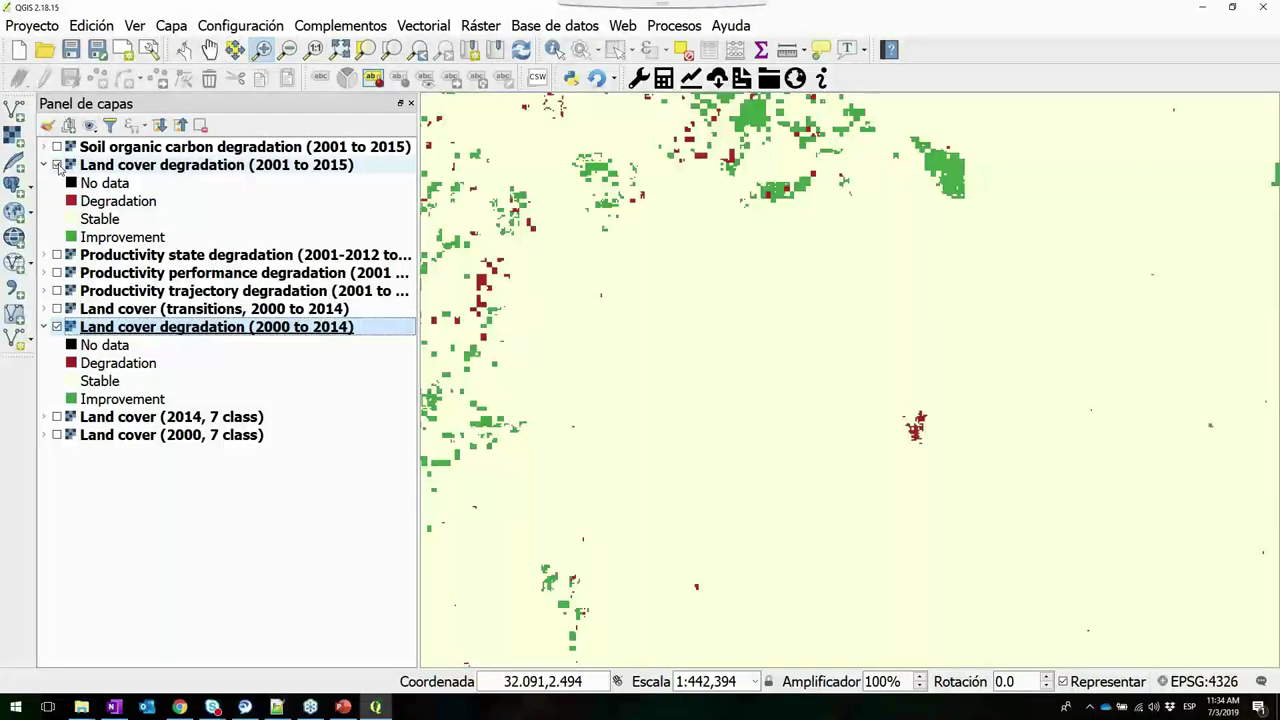
click(57, 166)
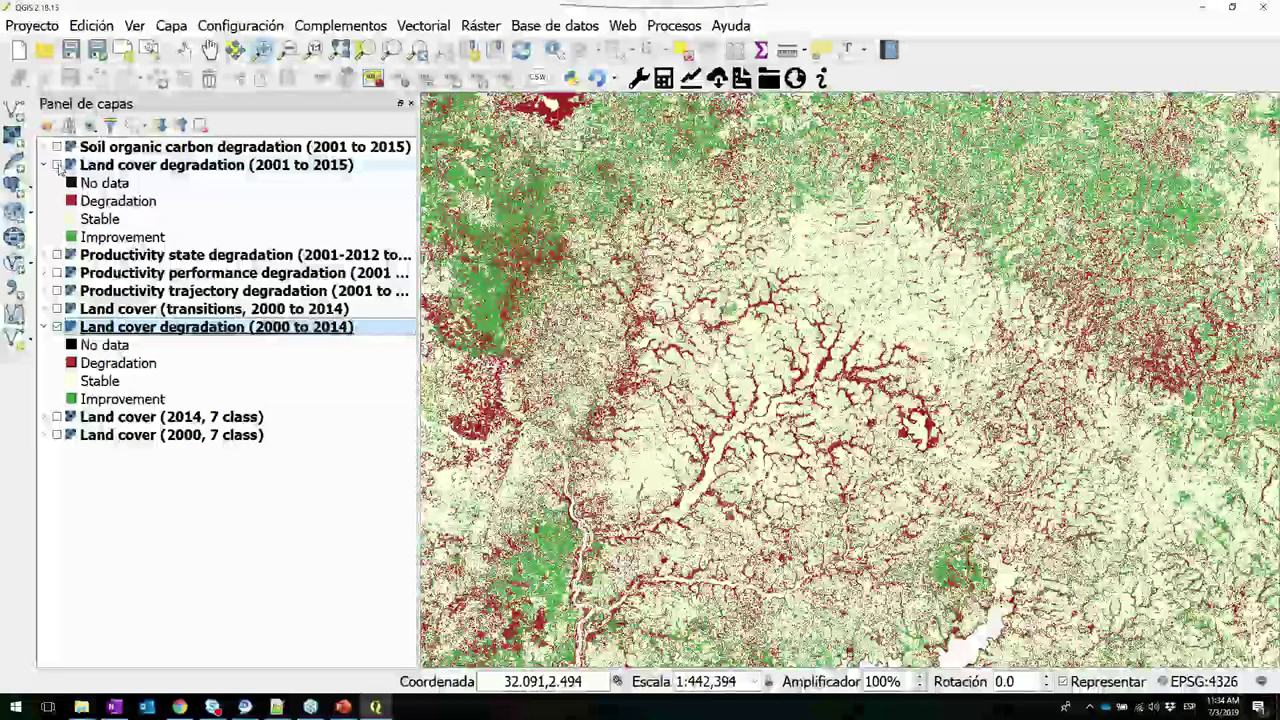
click(57, 166)
click(58, 168)
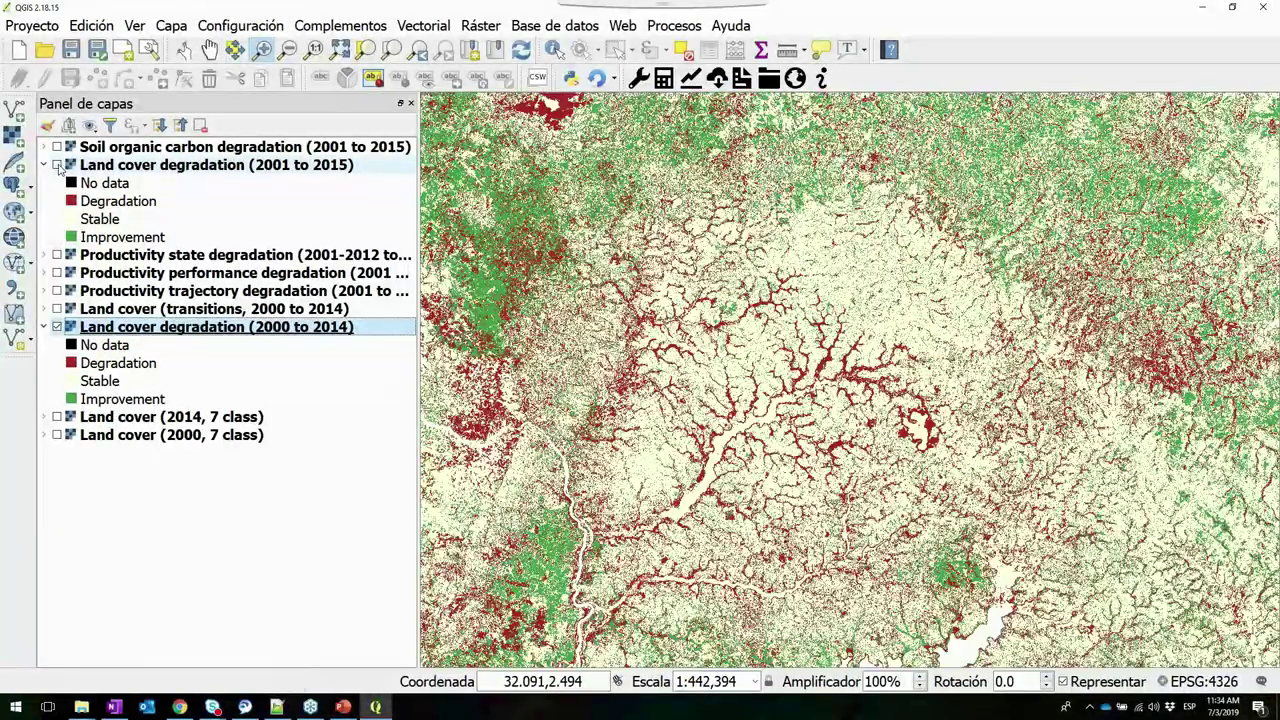
click(58, 168)
click(58, 168)
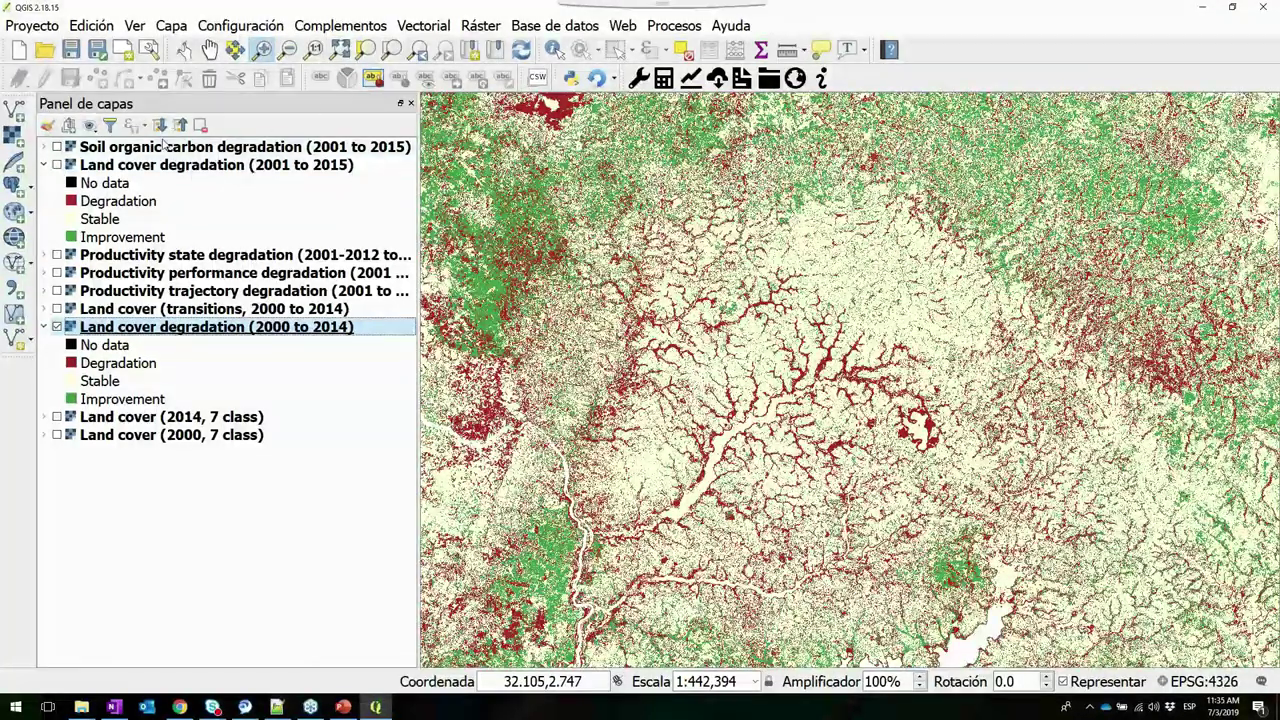
right_click(132, 151)
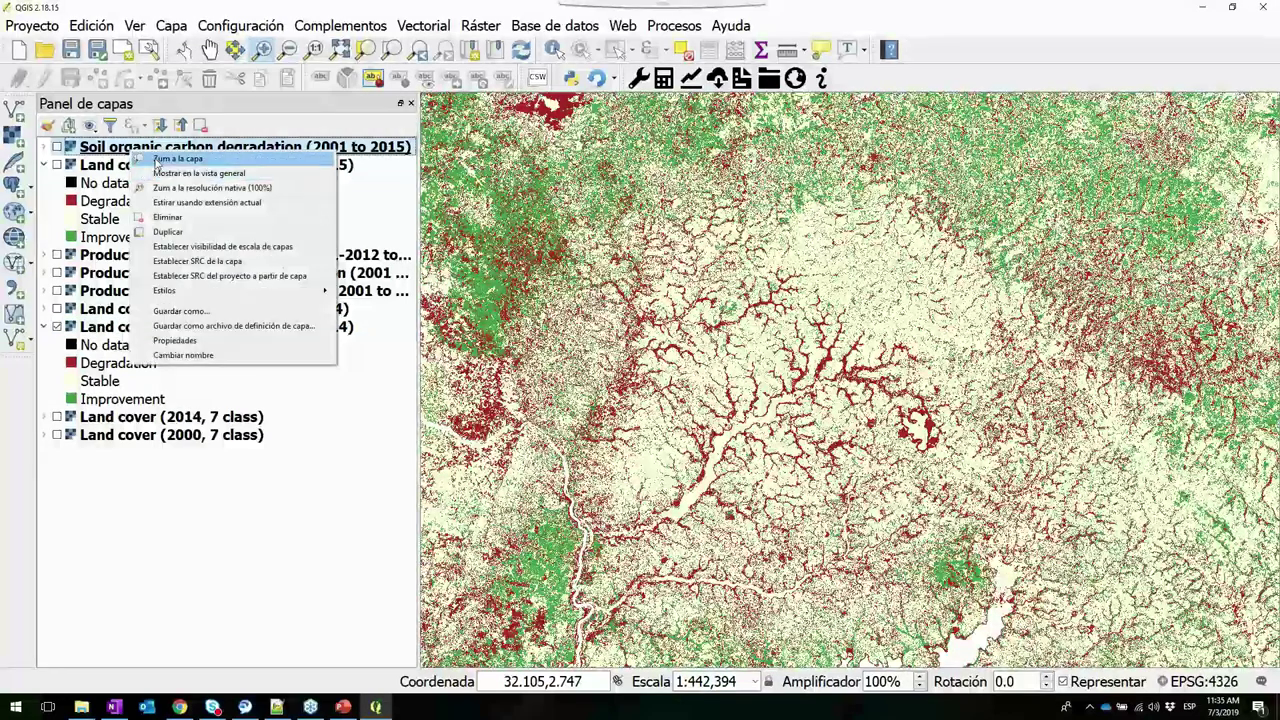
click(170, 159)
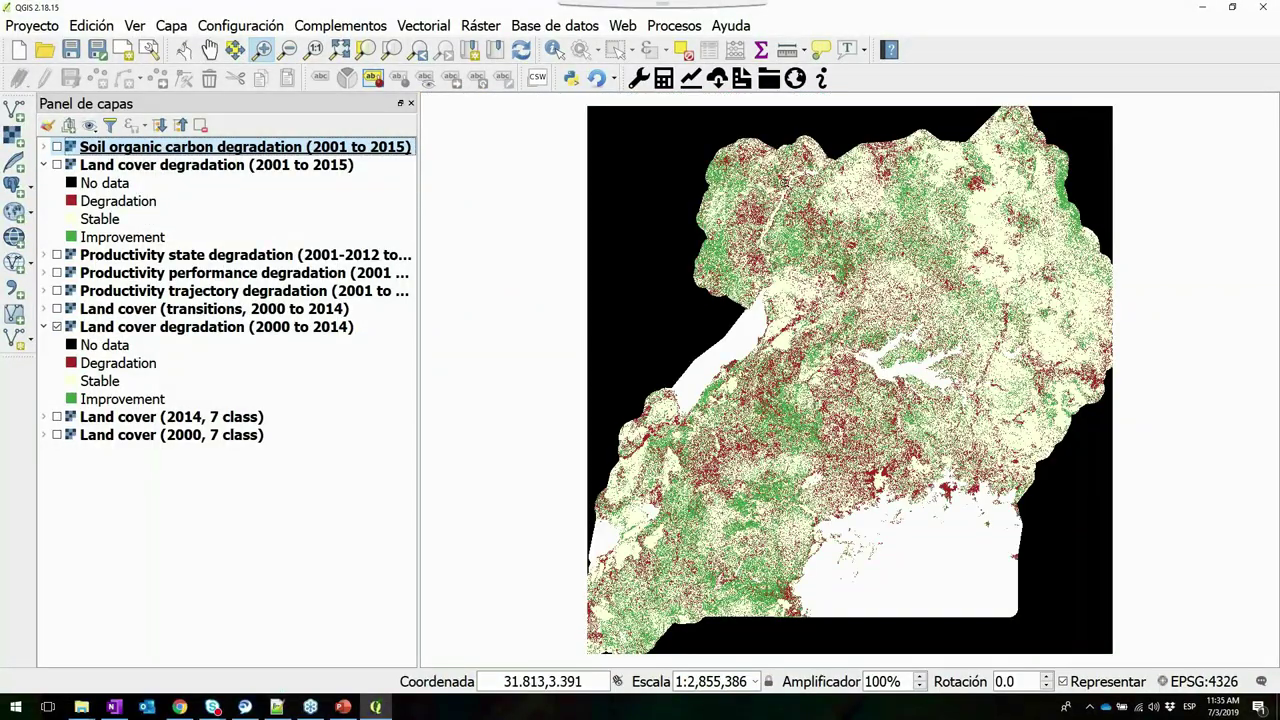
Open the final SDG 15.3.1 calculation for the total boundary and set its land cover input to Land cover degradation (2000 to 2014)
click(663, 79)
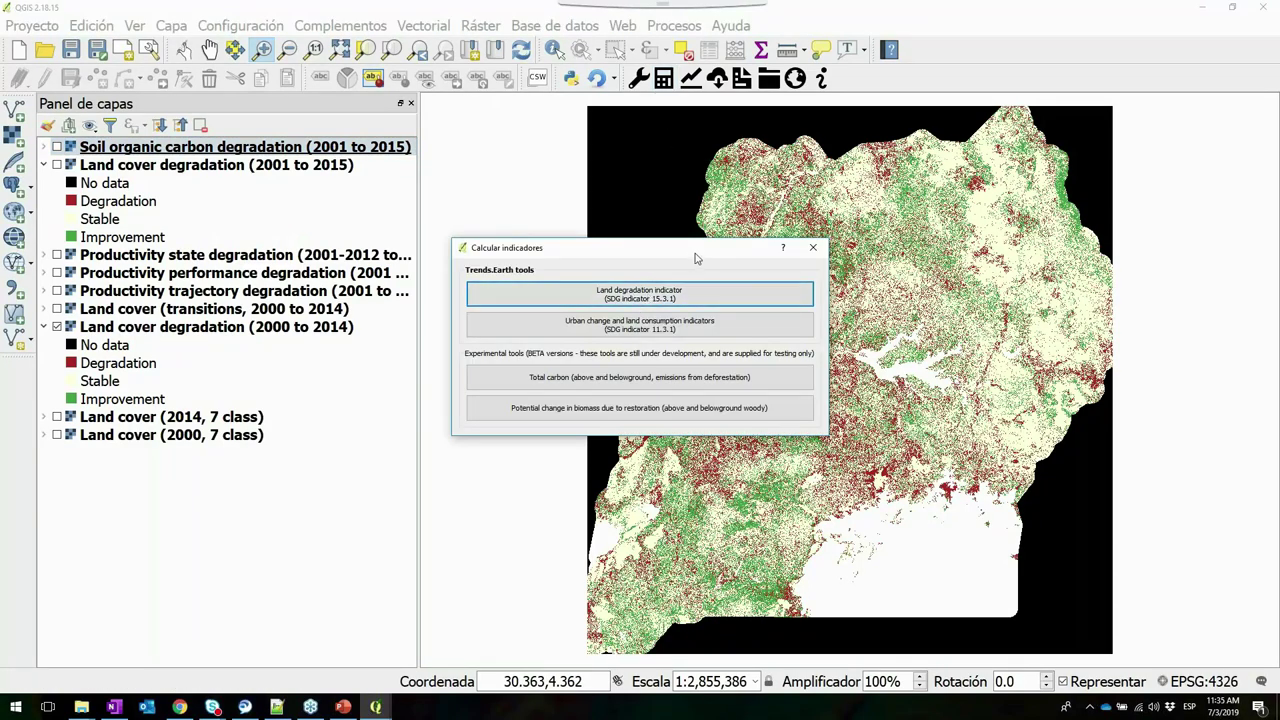
drag(697, 250, 737, 210)
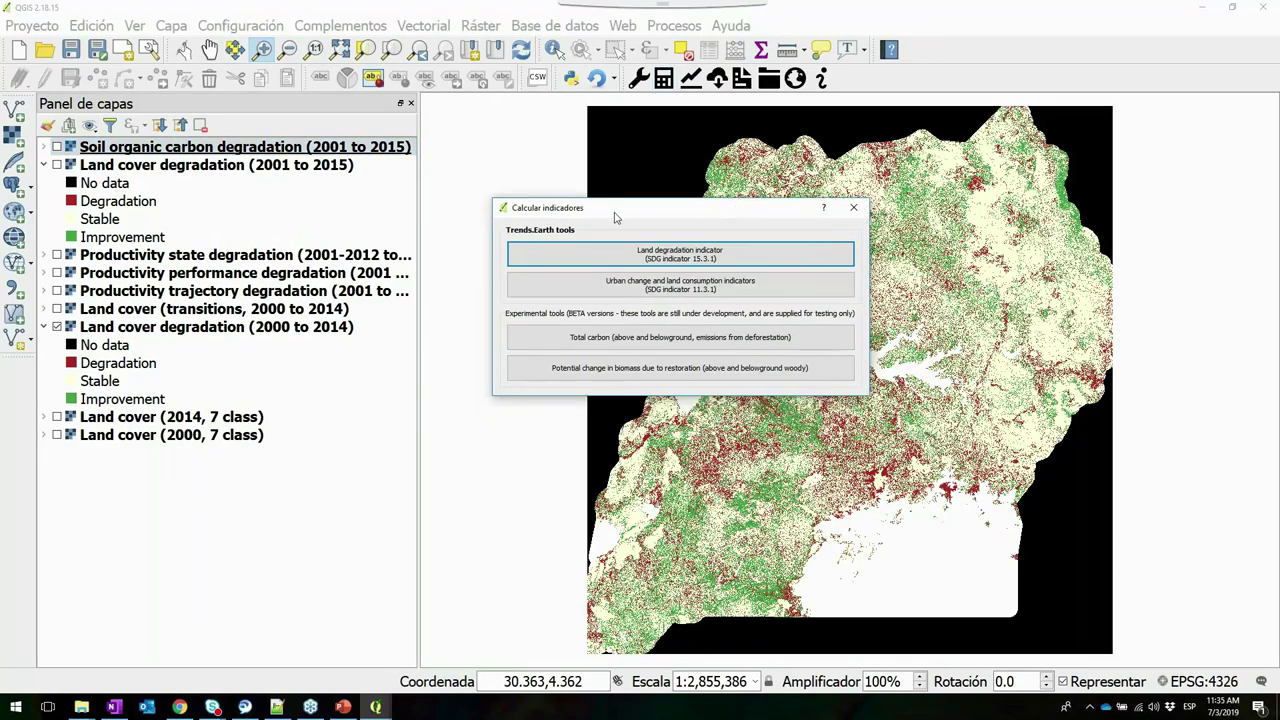
click(666, 257)
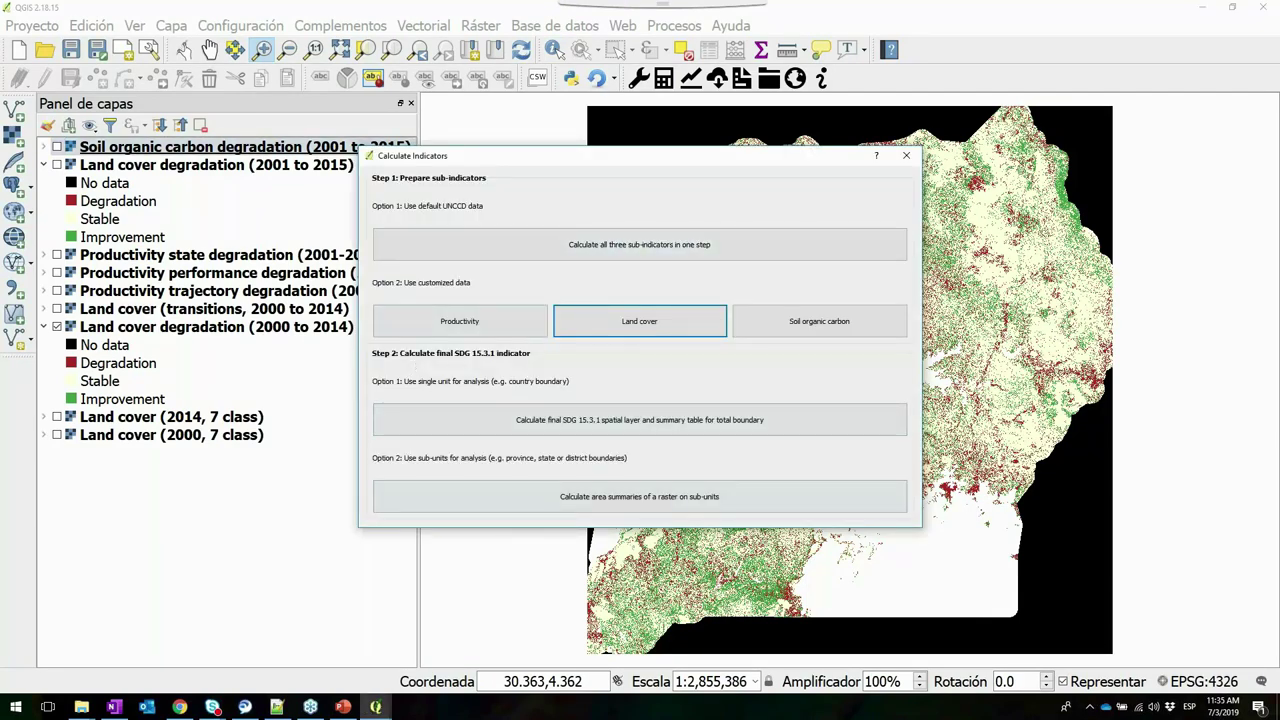
click(582, 420)
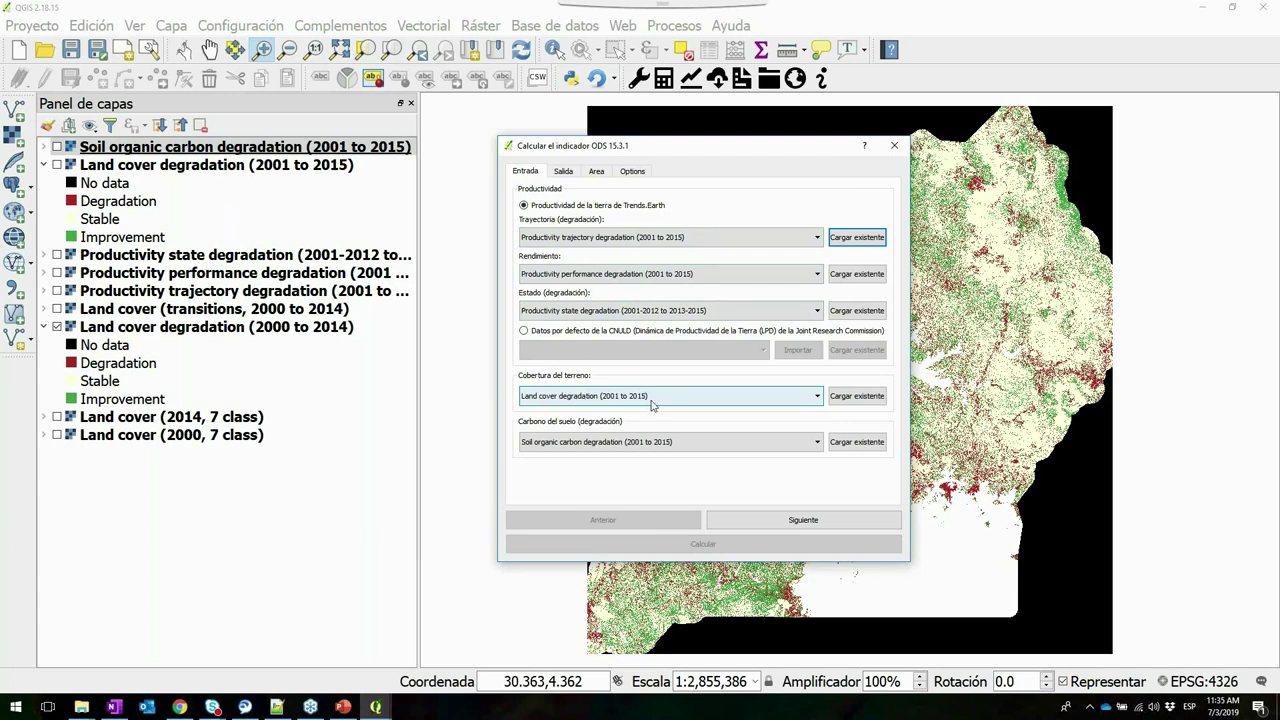
click(817, 397)
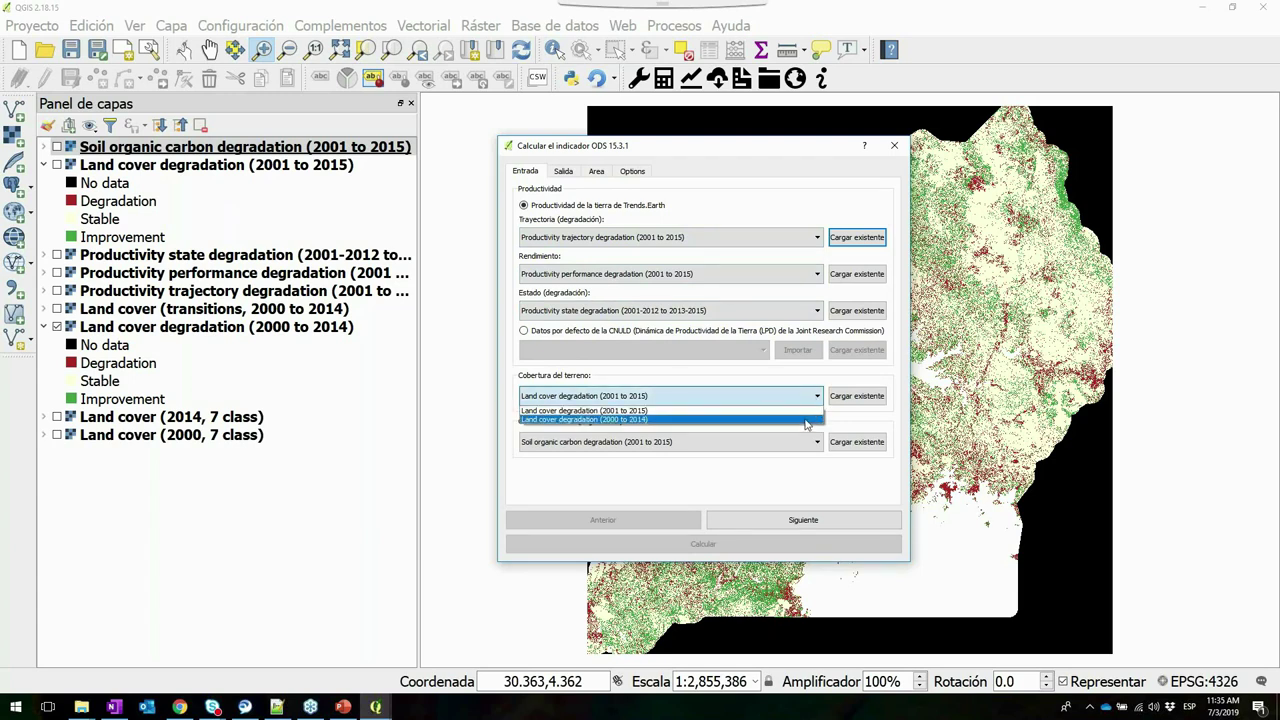
click(806, 421)
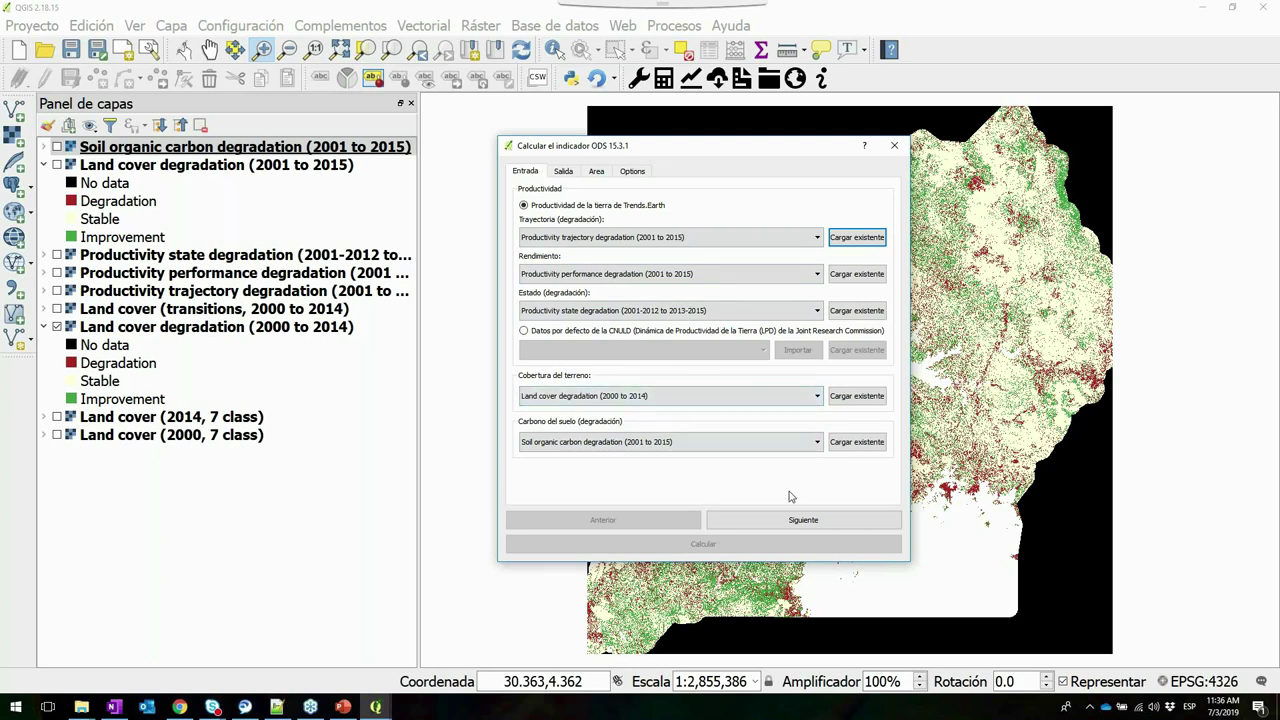
Set the indicator layer's output file to uganda_sdg1531_cobertura_local in the session 2 folder
click(804, 521)
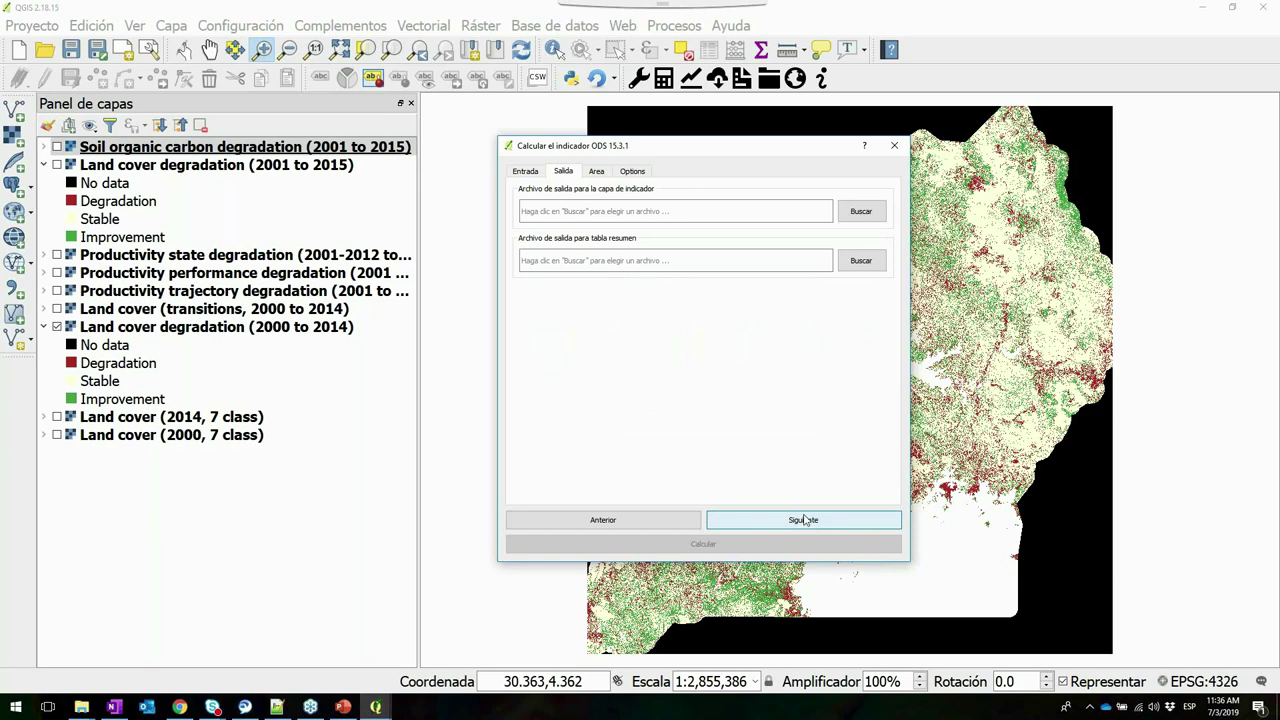
click(878, 213)
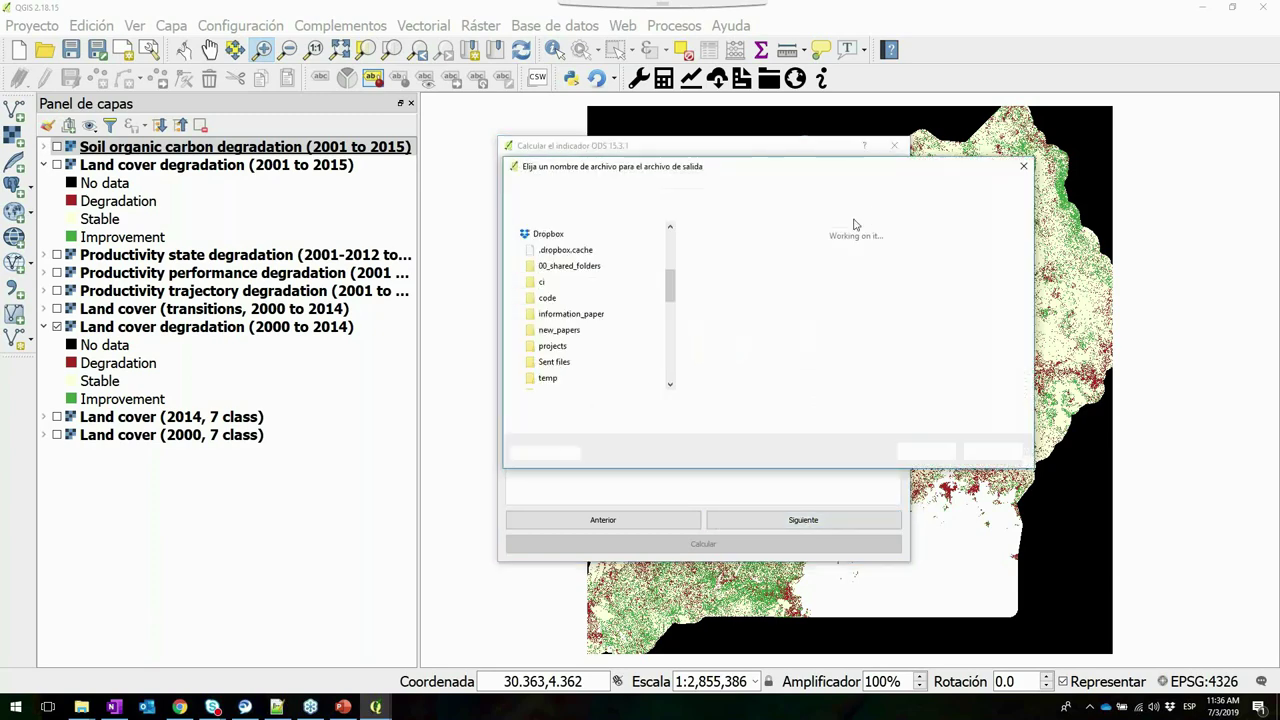
click(707, 187)
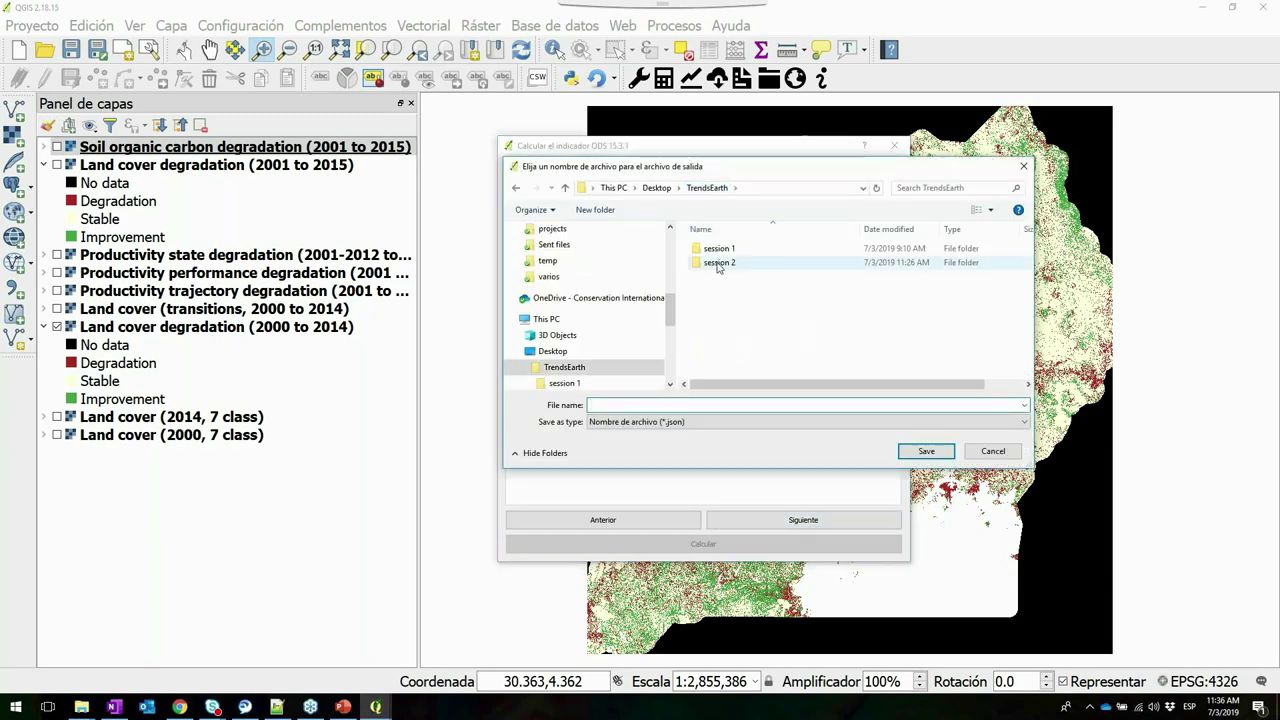
click(717, 264)
double_click(717, 264)
click(727, 404)
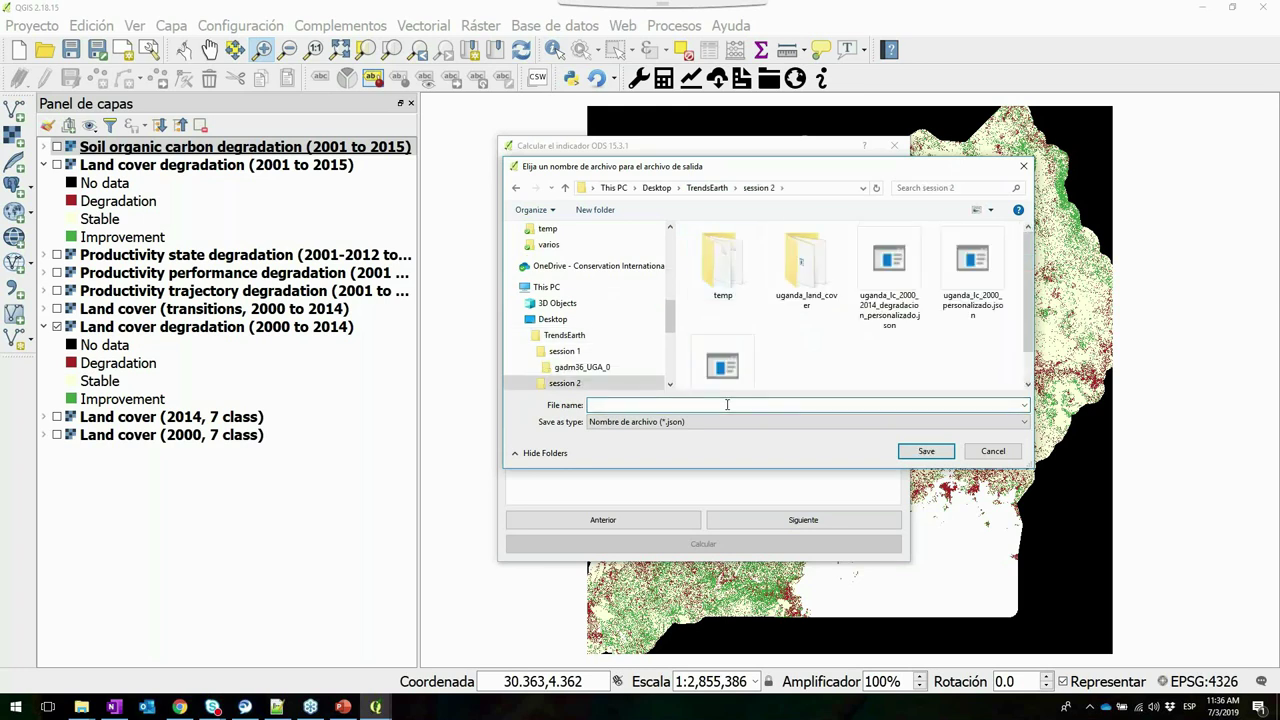
text(uganda_)
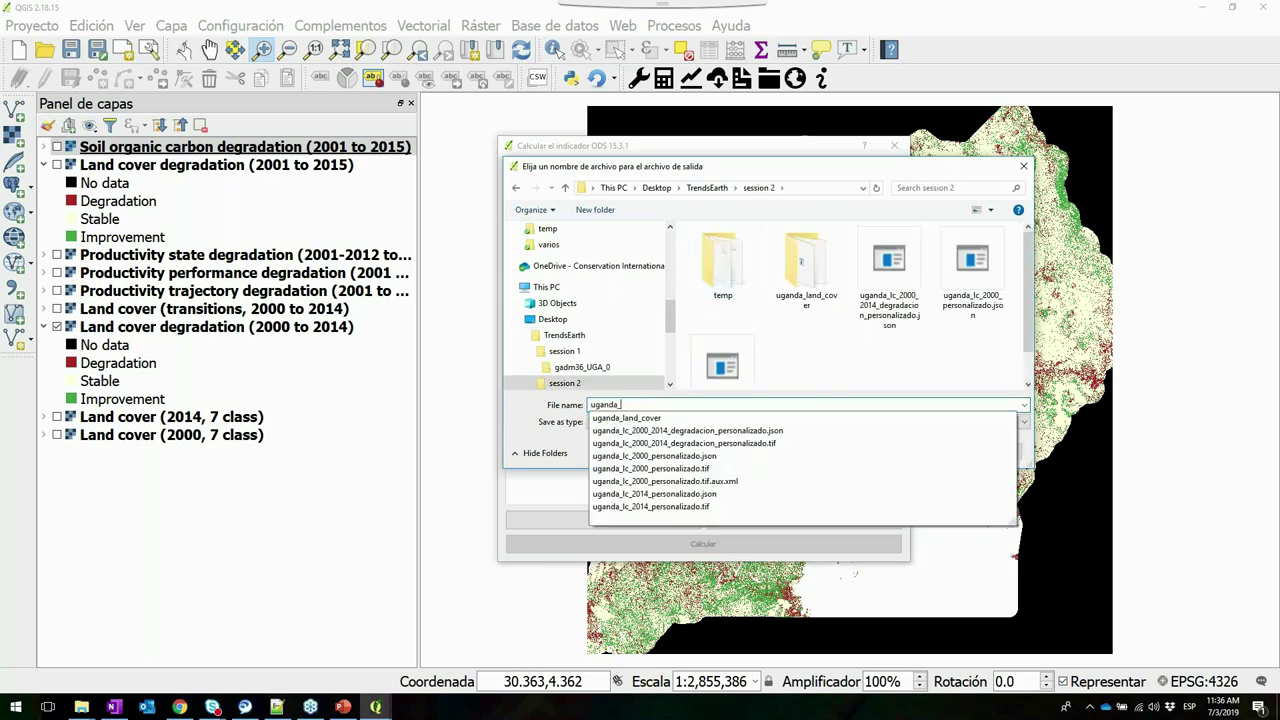
text(sdg1531_cobertura_local)
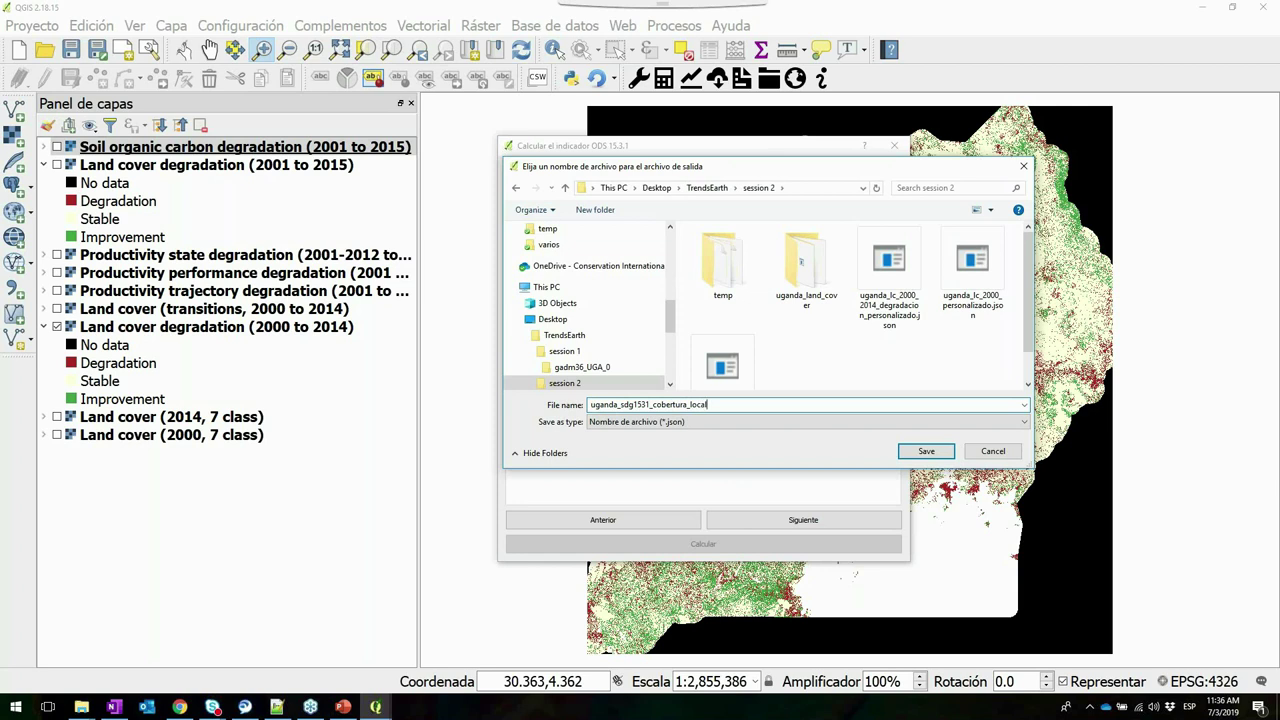
key(ctrl+a)
key(ctrl+c)
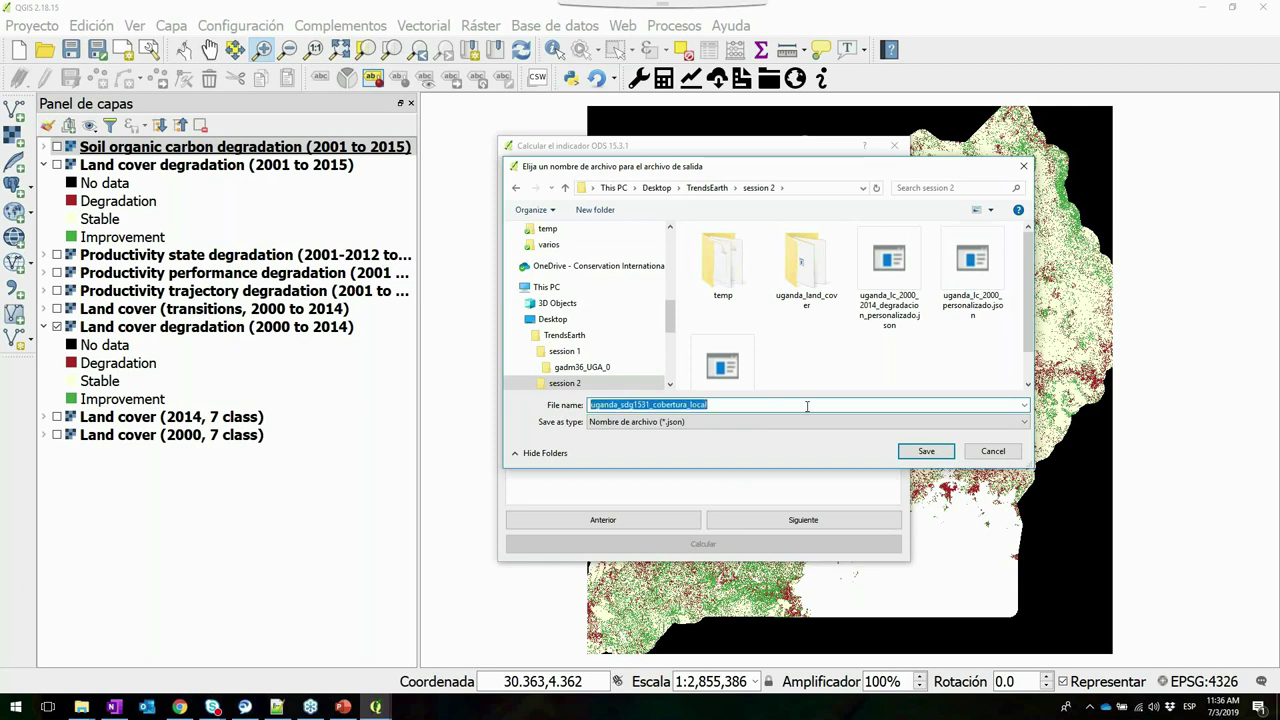
click(921, 452)
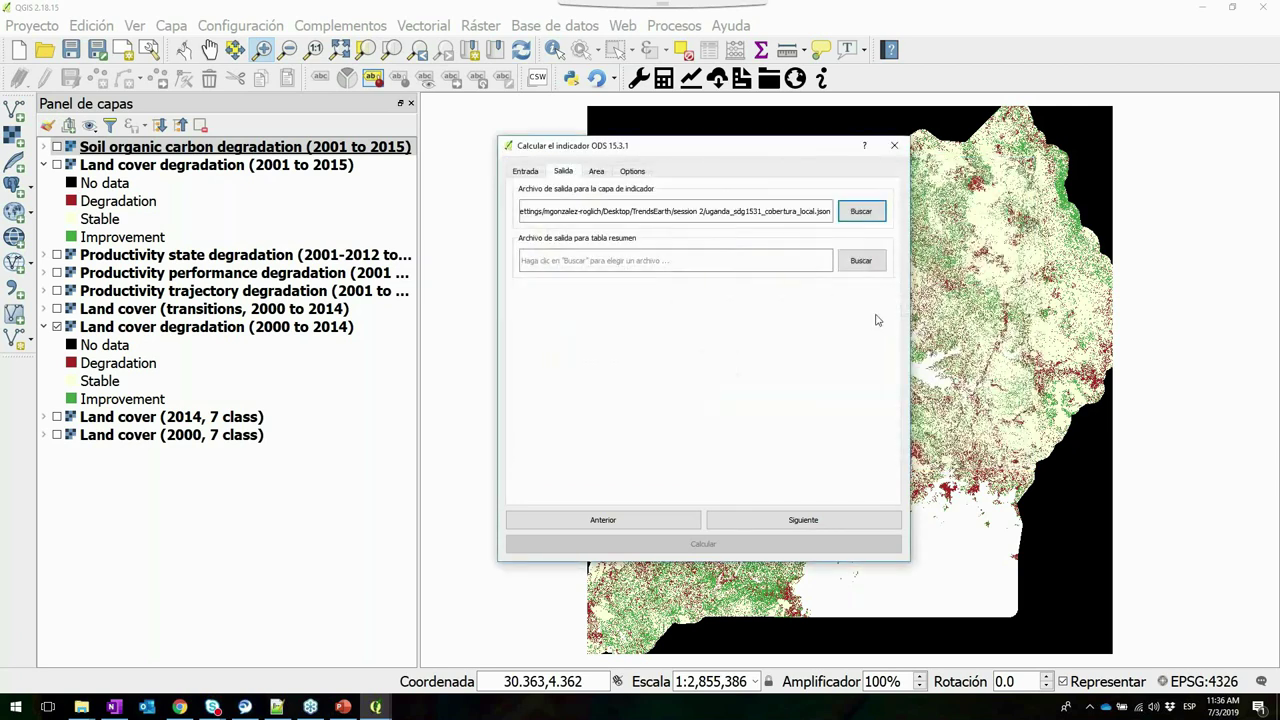
Set the summary table's output file to uganda_sdg1531_cobertura_local.xlsx in the session 2 folder
click(858, 262)
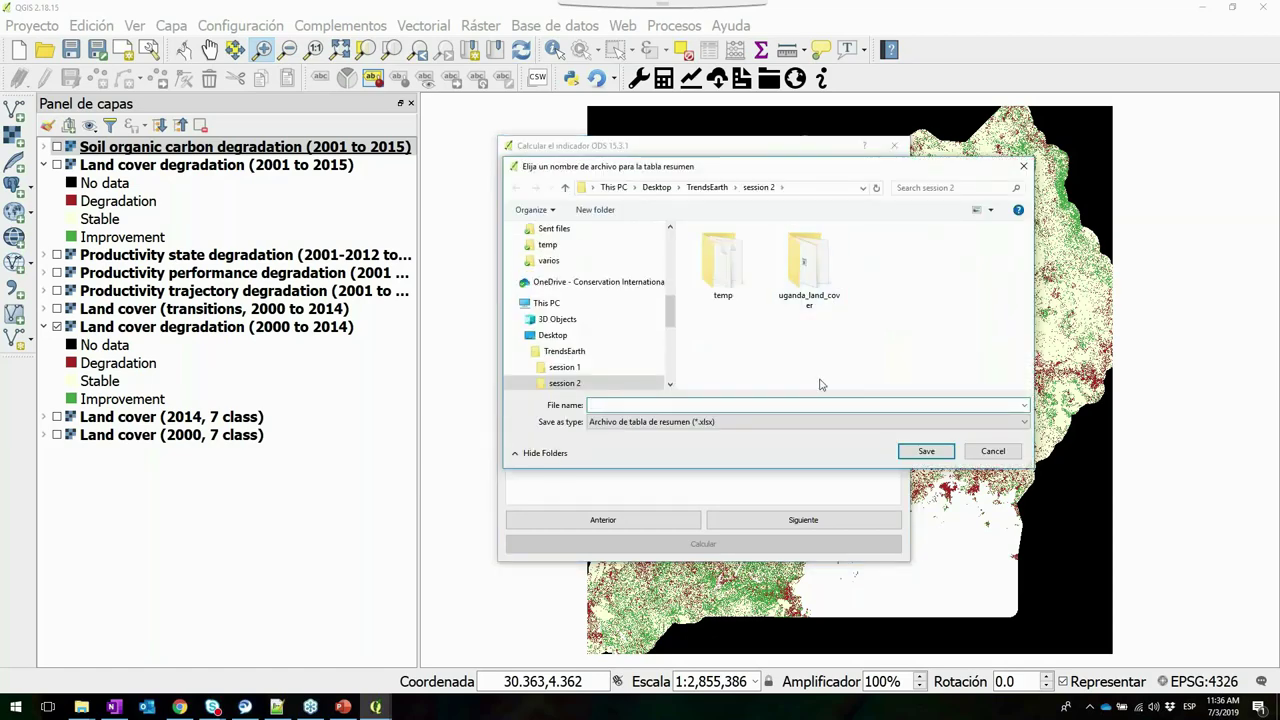
key(ctrl+v)
click(922, 452)
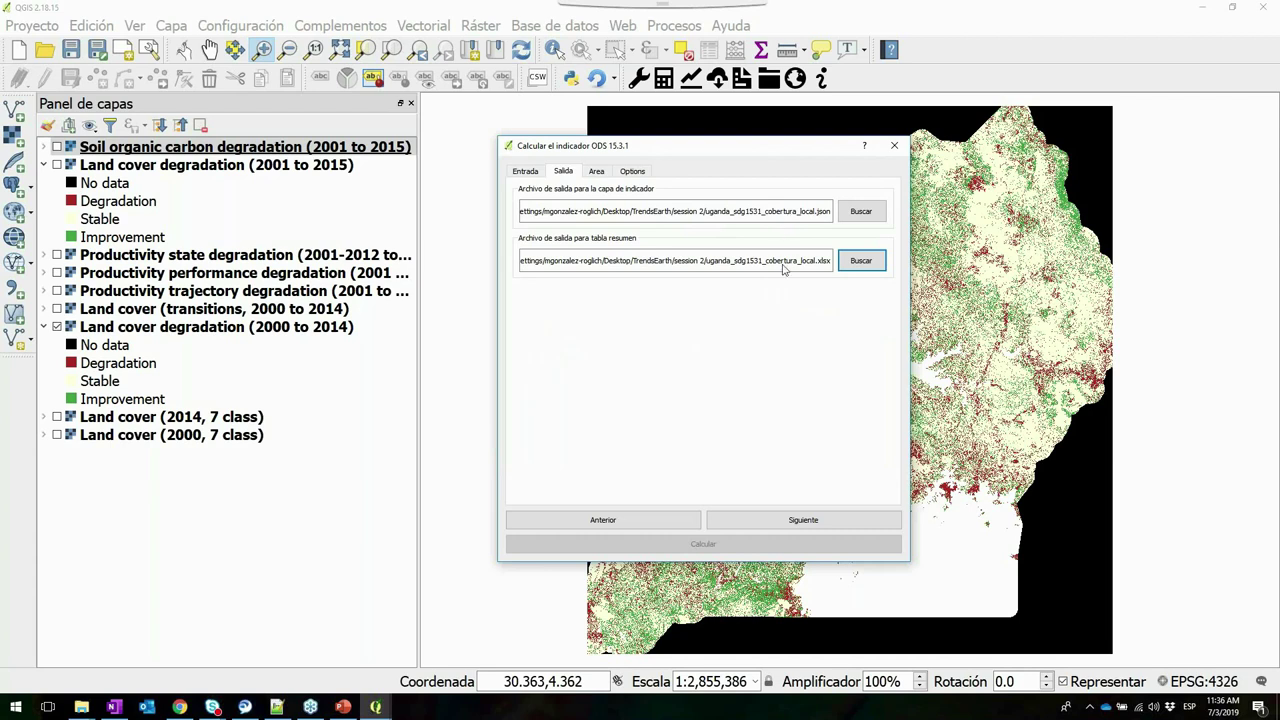
Limit the calculation area to the Gulu region of Uganda
click(810, 520)
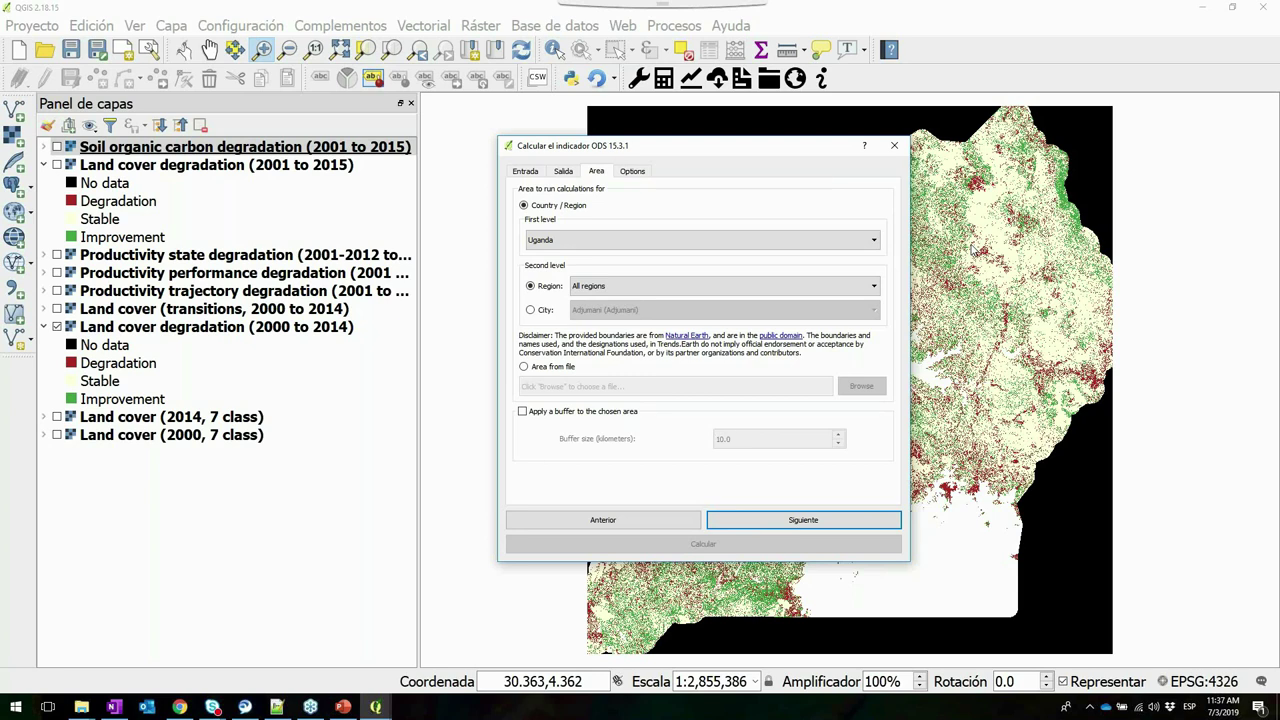
click(729, 291)
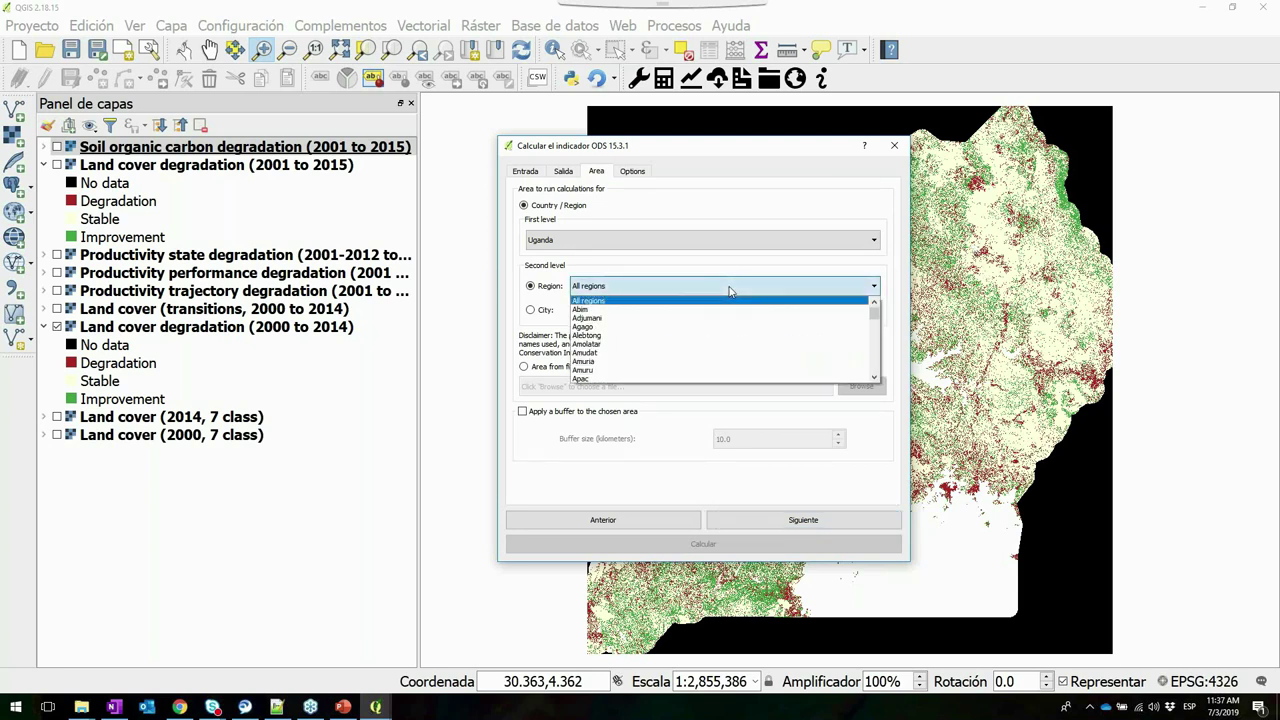
text(gu)
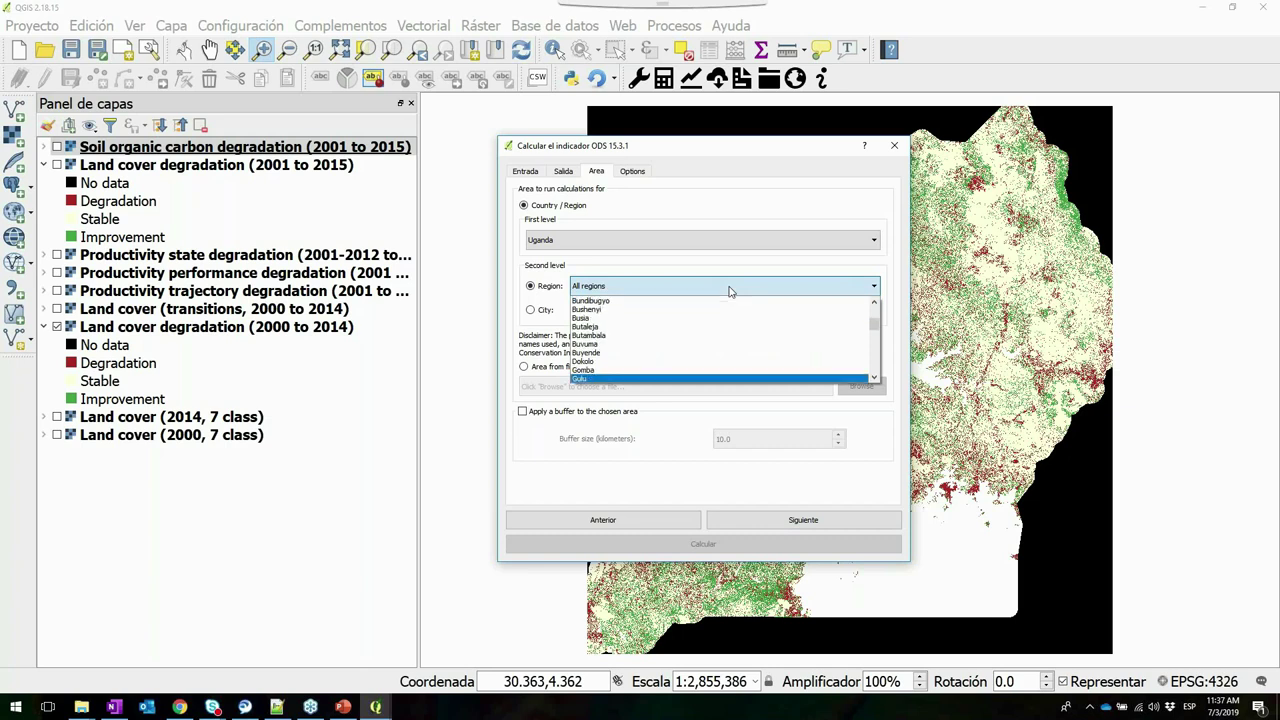
key(Return)
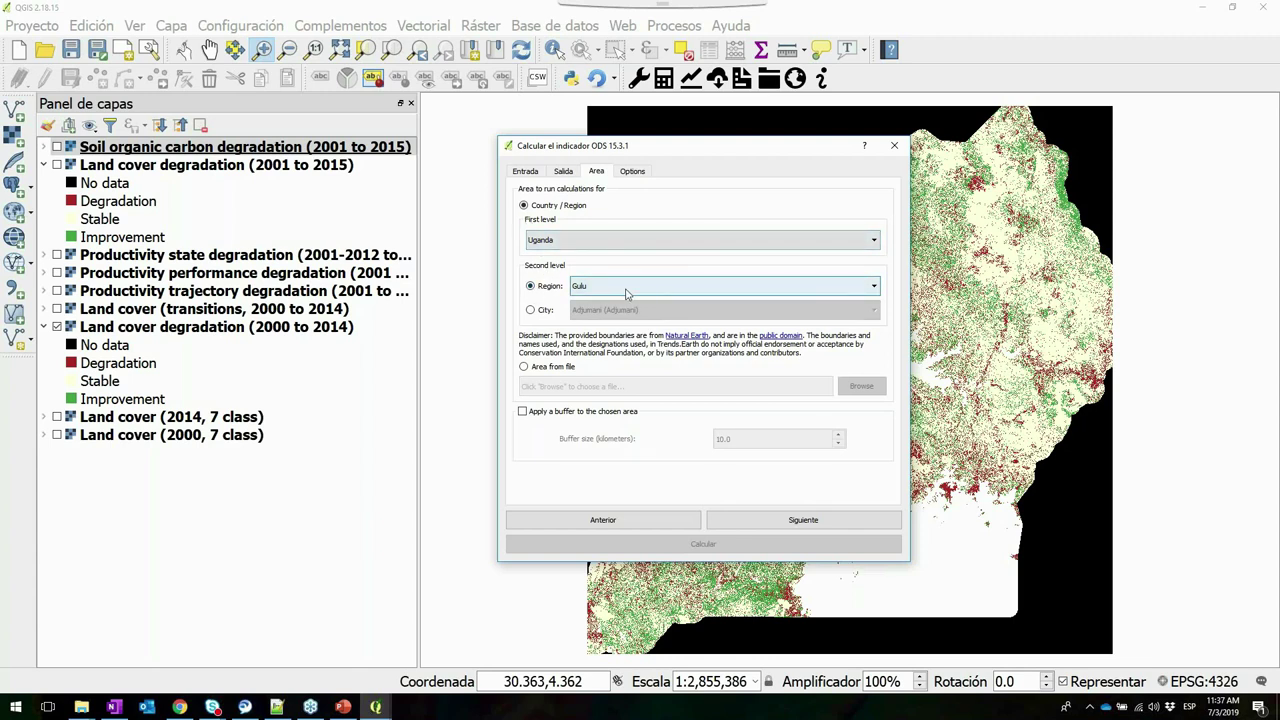
Add gulu_ to the task name, run the SDG 15.3.1 calculation and acknowledge its completion
click(780, 524)
click(553, 223)
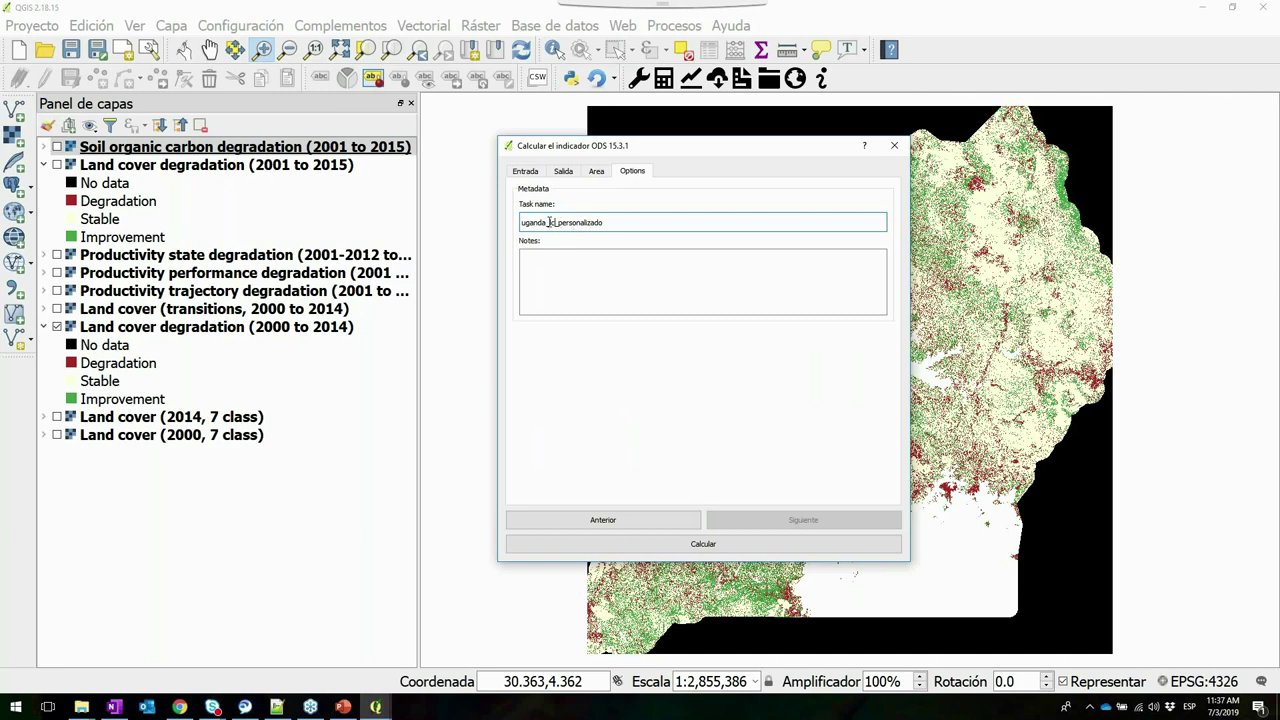
text(gulu_)
click(778, 545)
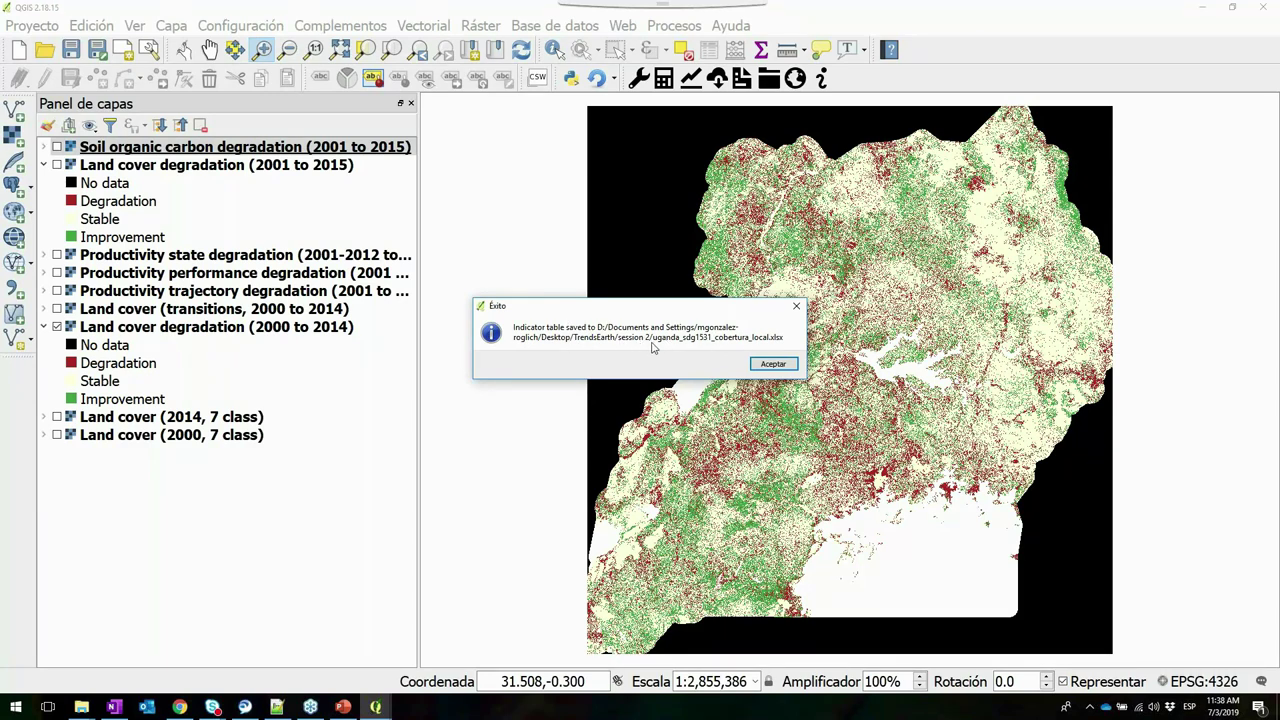
click(775, 365)
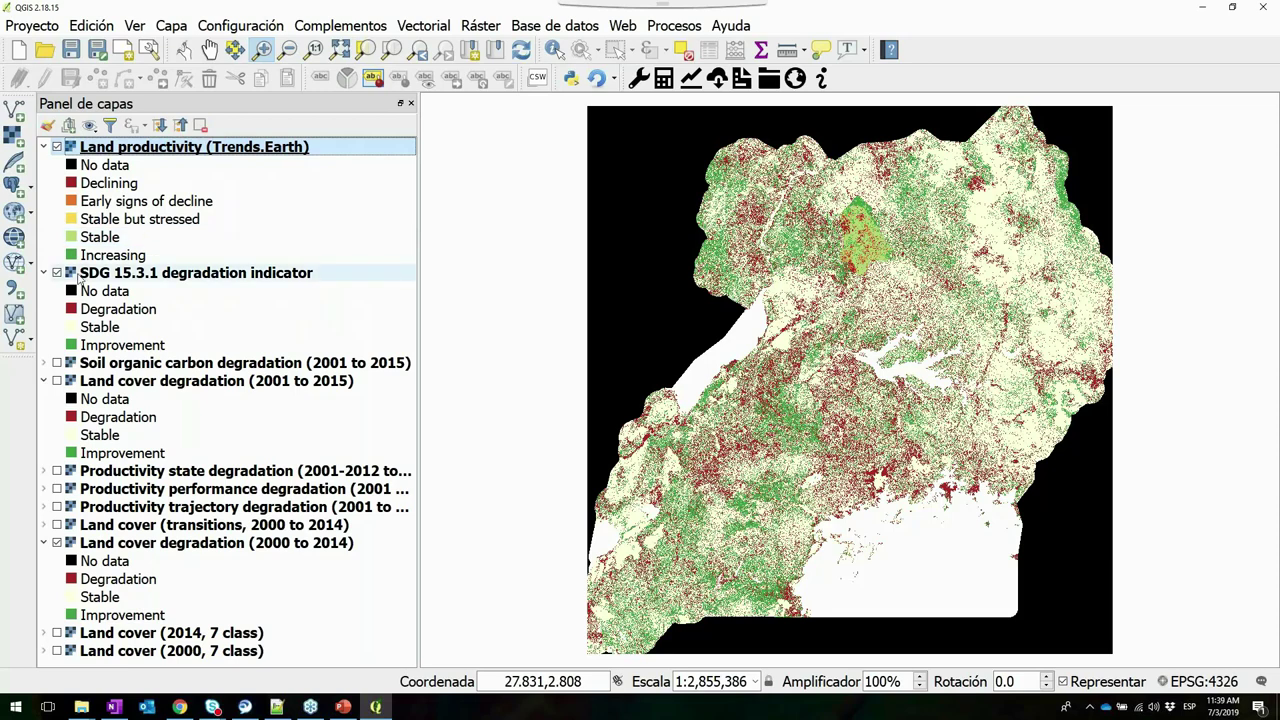
Collapse the SDG indicator and both land cover degradation legends and show only the Land productivity (Trends.Earth) layer, framed on Gulu
click(44, 273)
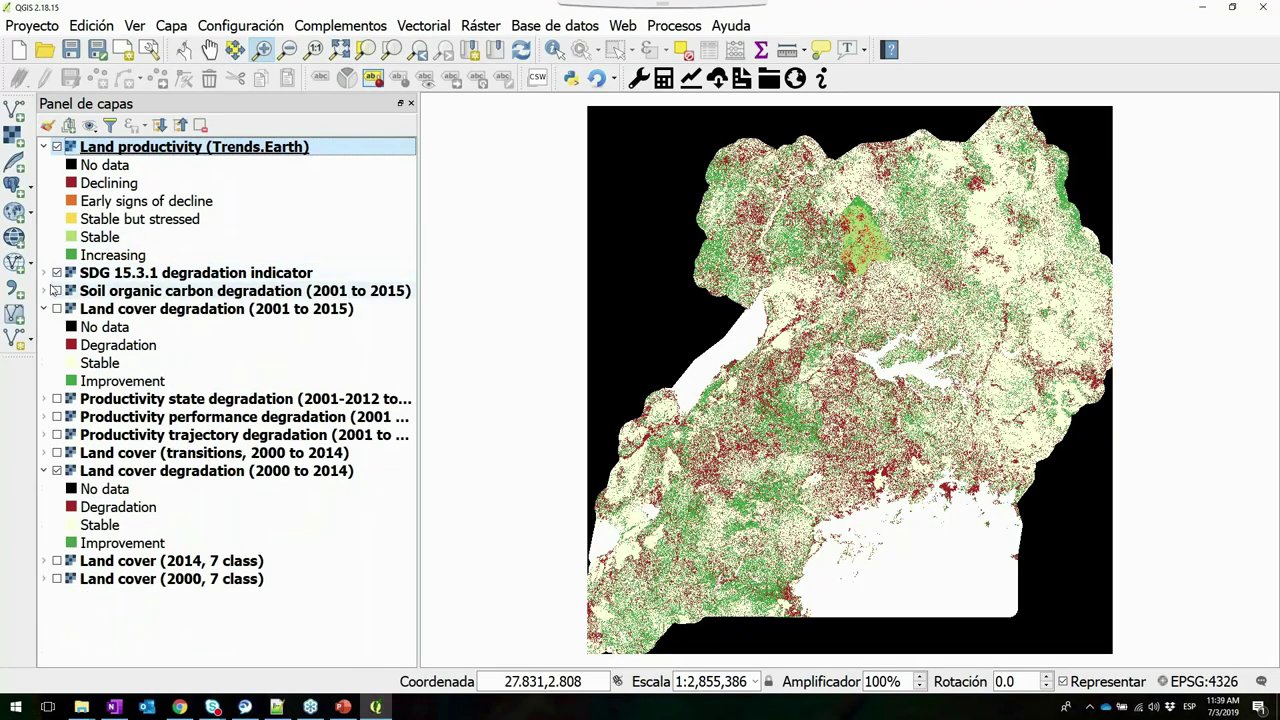
click(44, 309)
click(45, 399)
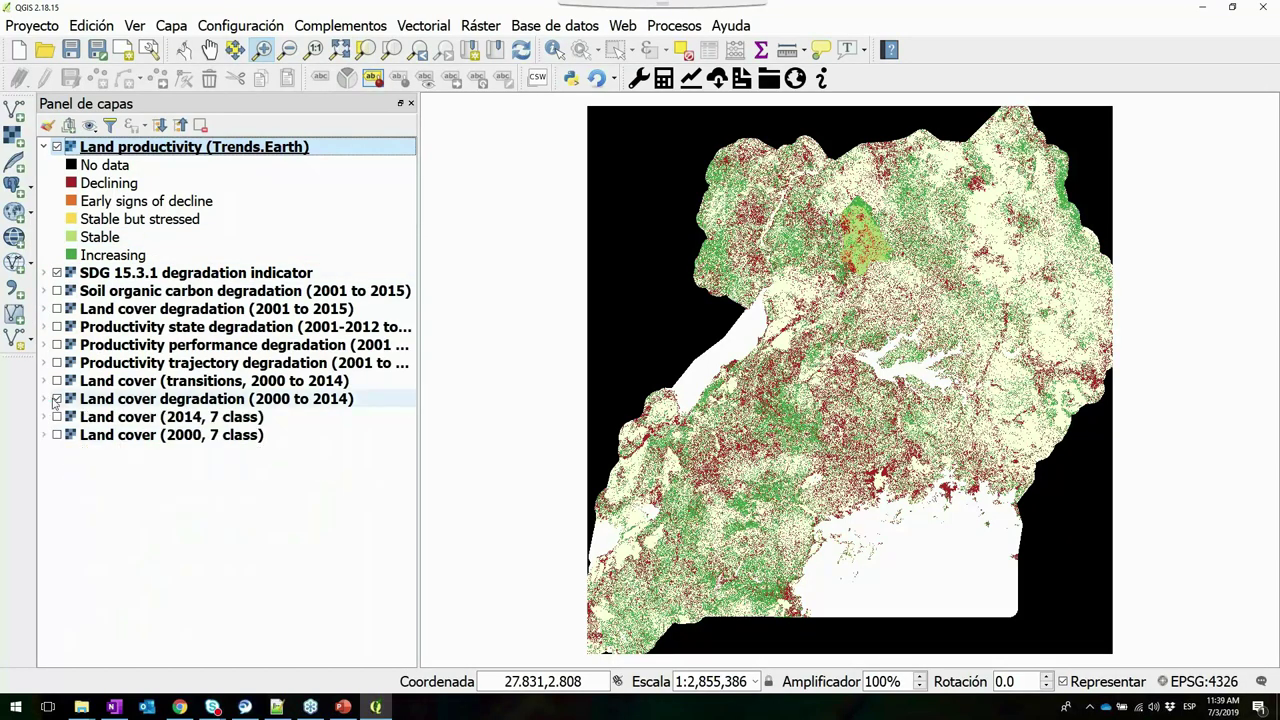
click(58, 399)
click(57, 399)
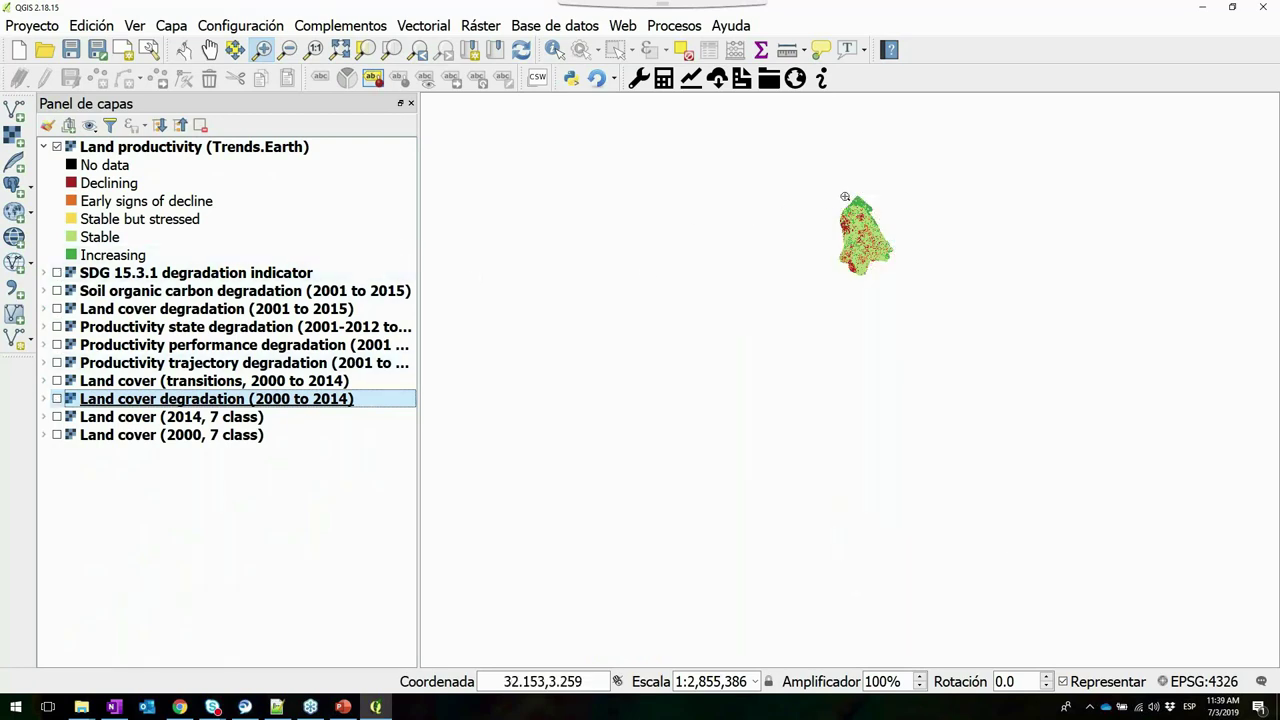
drag(817, 183, 914, 286)
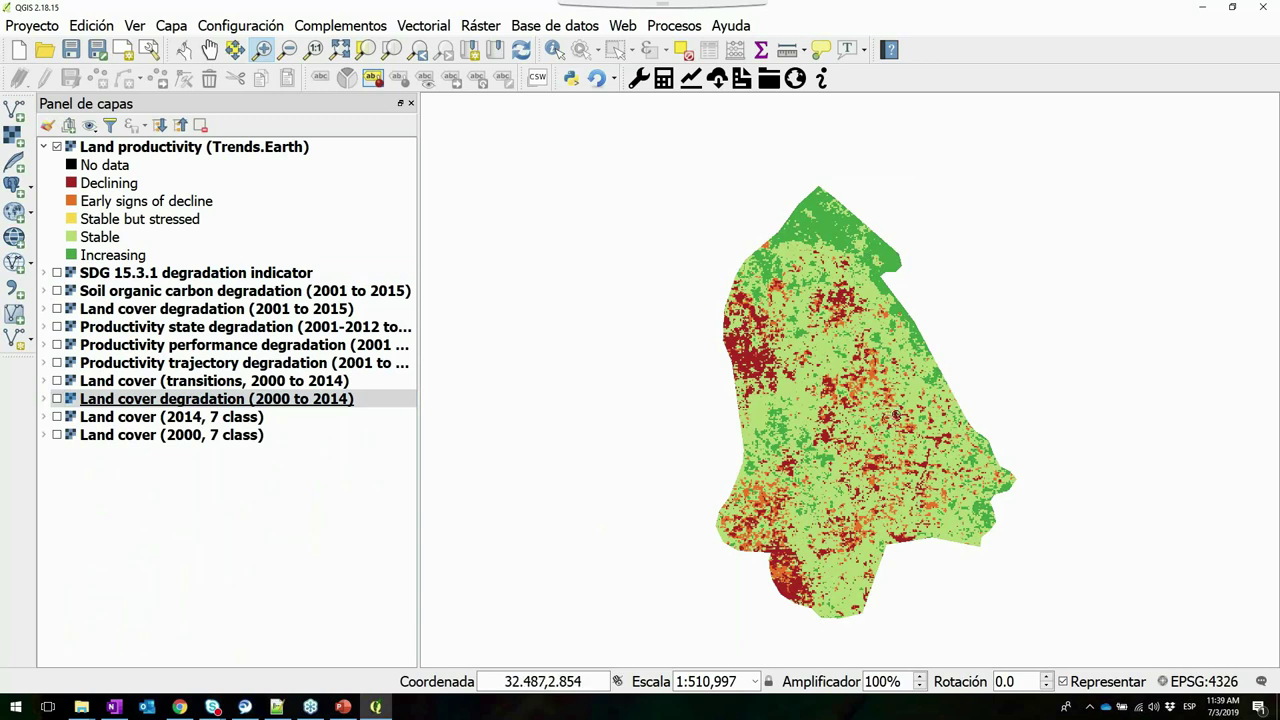
Hide the Land productivity layer and show the SDG 15.3.1 degradation indicator layer over Gulu with its legend expanded
click(57, 147)
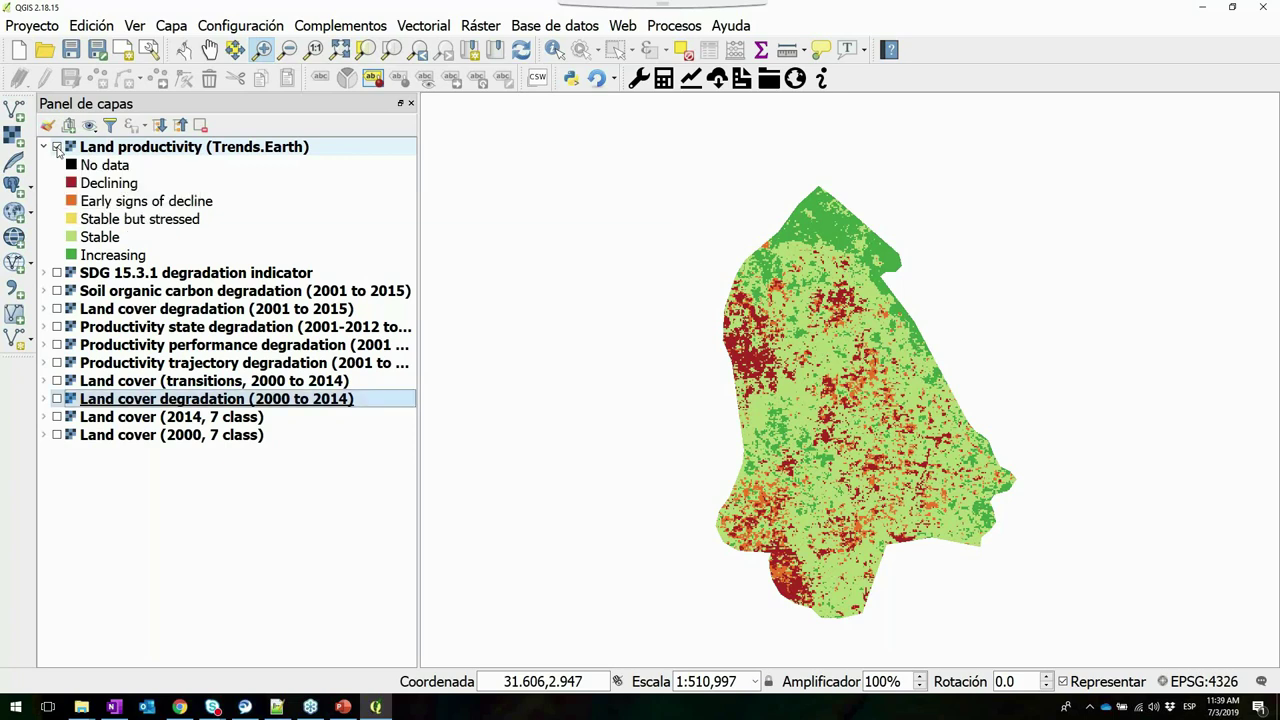
click(57, 273)
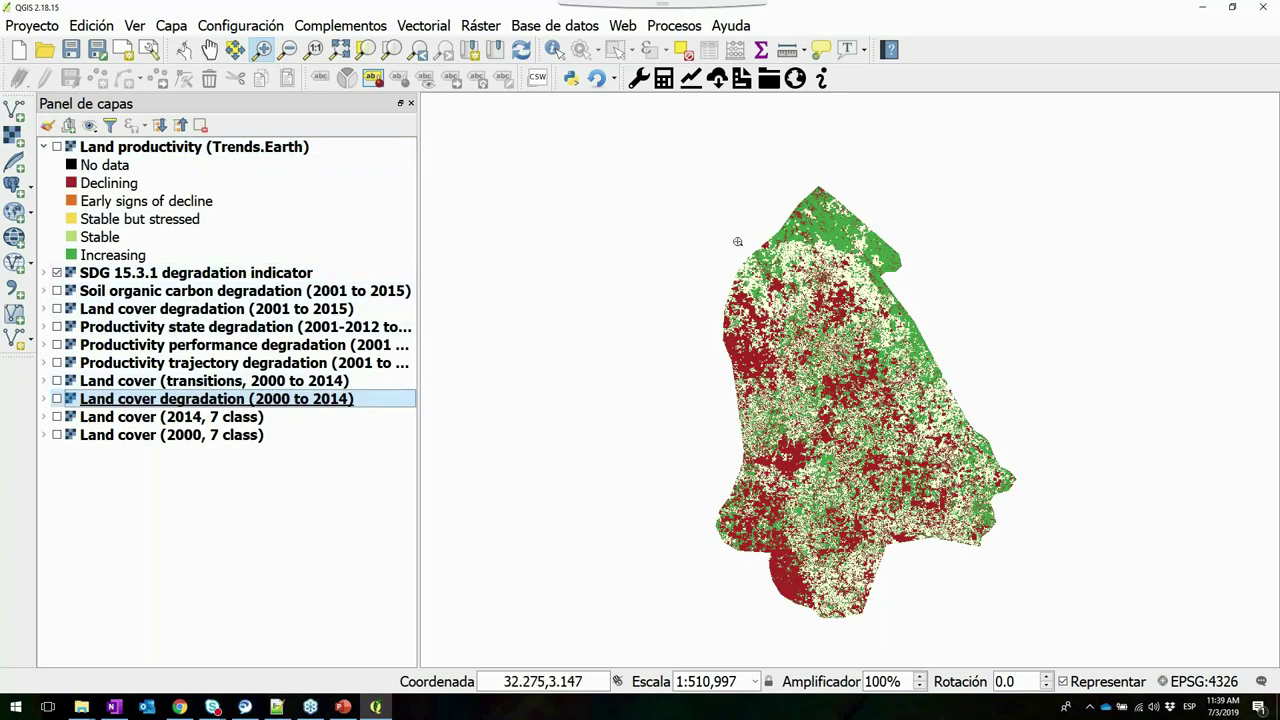
drag(634, 165, 1080, 640)
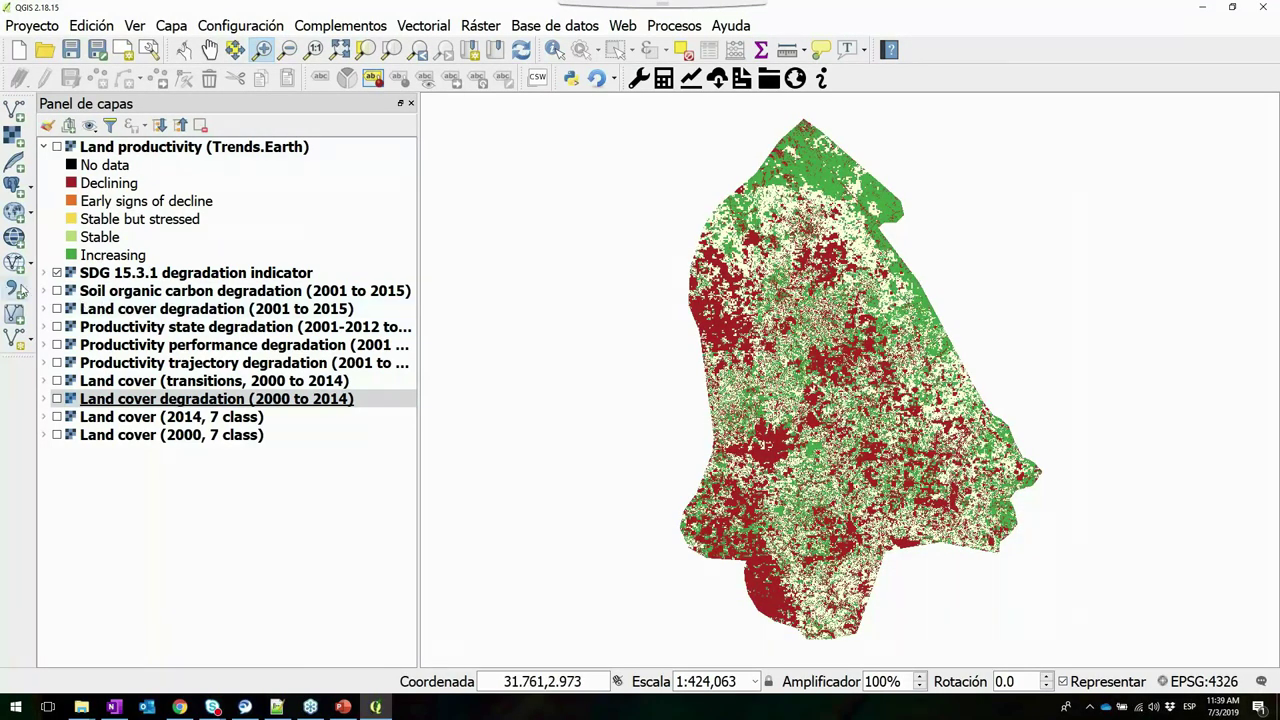
click(43, 274)
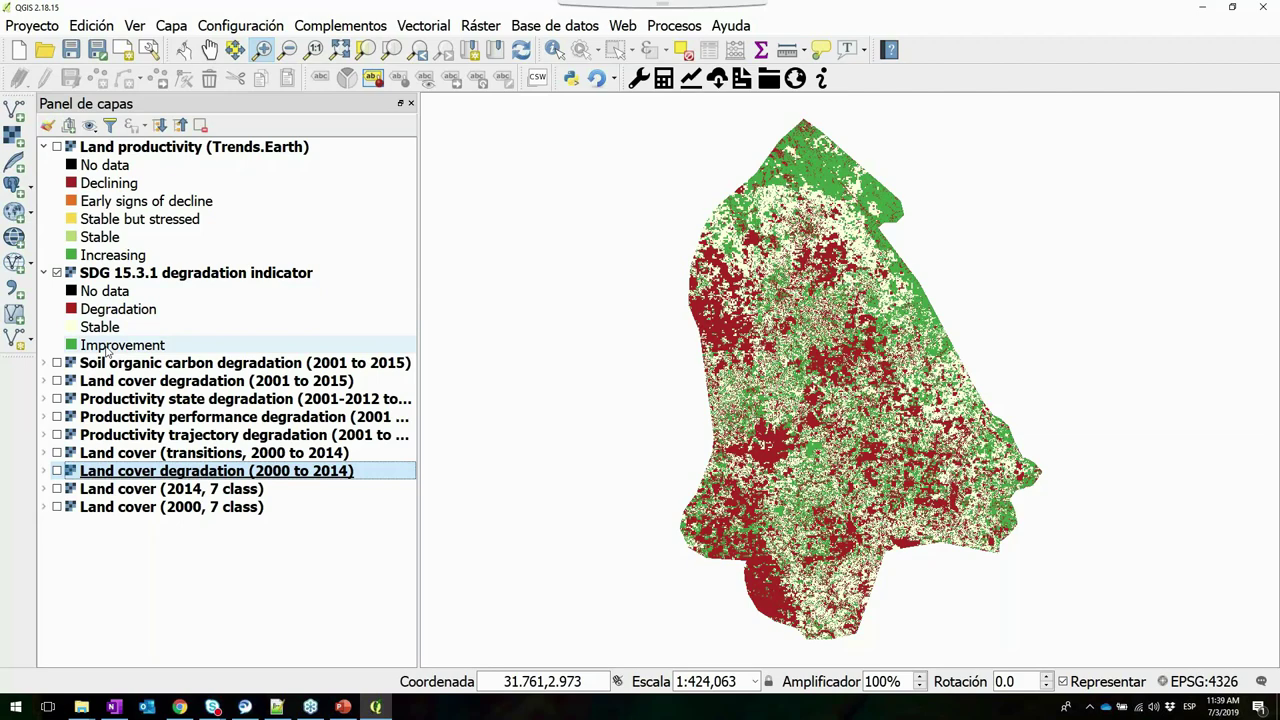
Switch to File Explorer and open uganda_sdg1531_cobertura_local.xlsx from session 2 in Excel, accept the content recovery and maximise the workbook
click(88, 707)
click(610, 645)
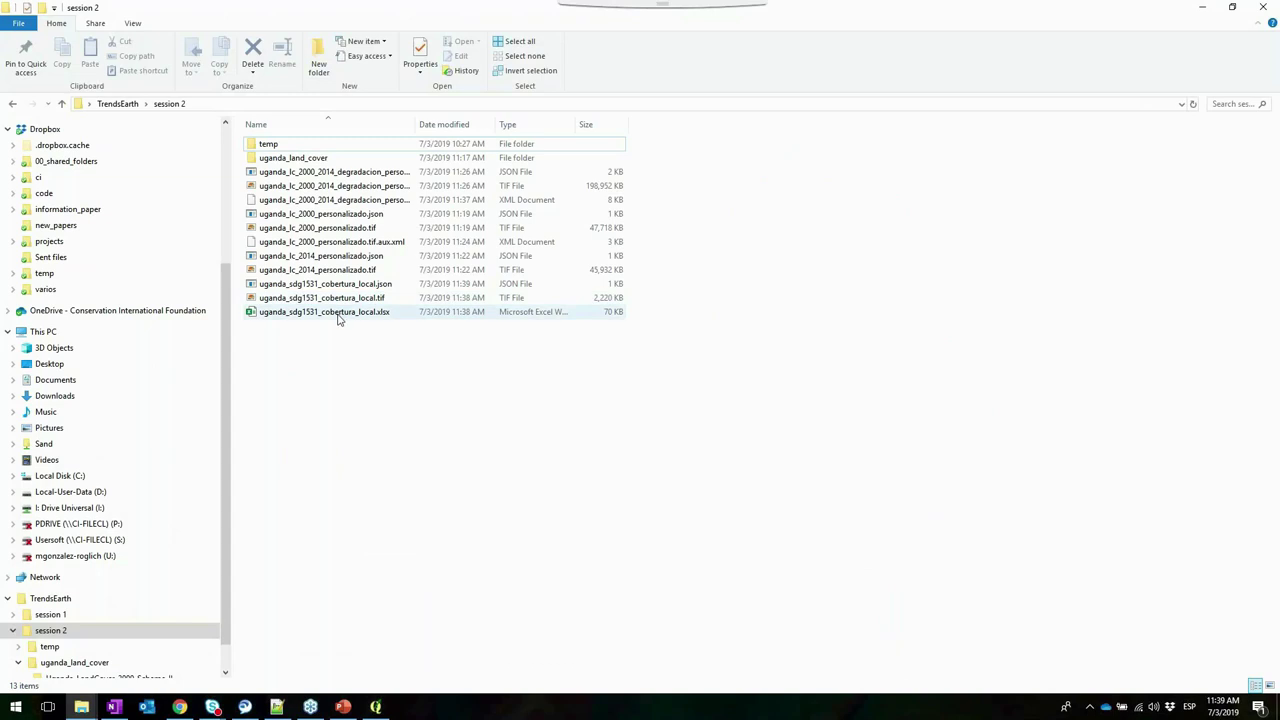
click(338, 313)
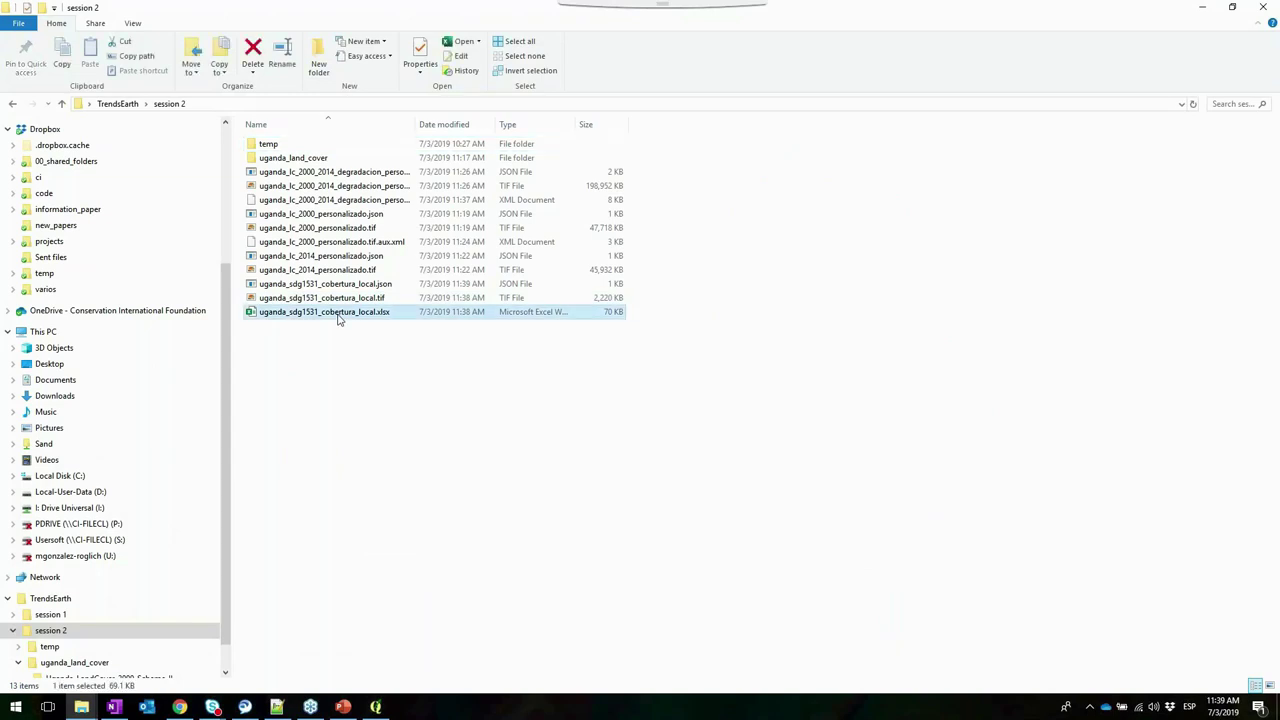
double_click(338, 313)
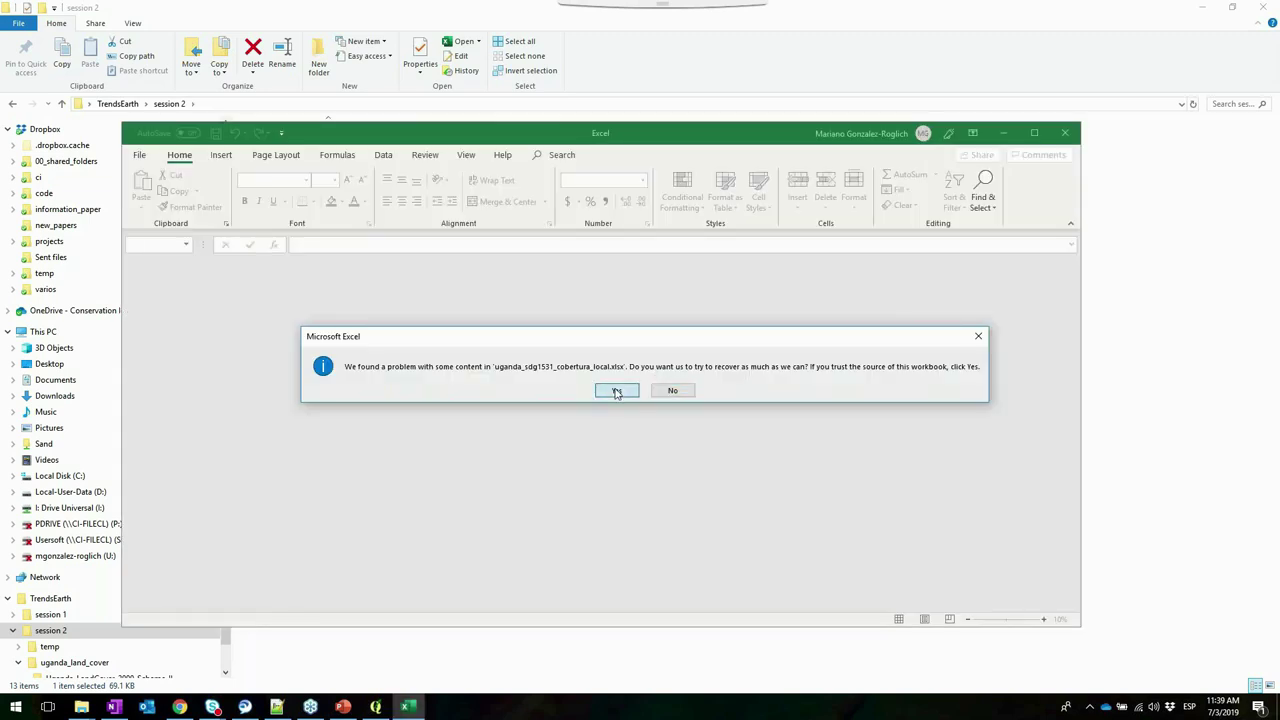
click(617, 391)
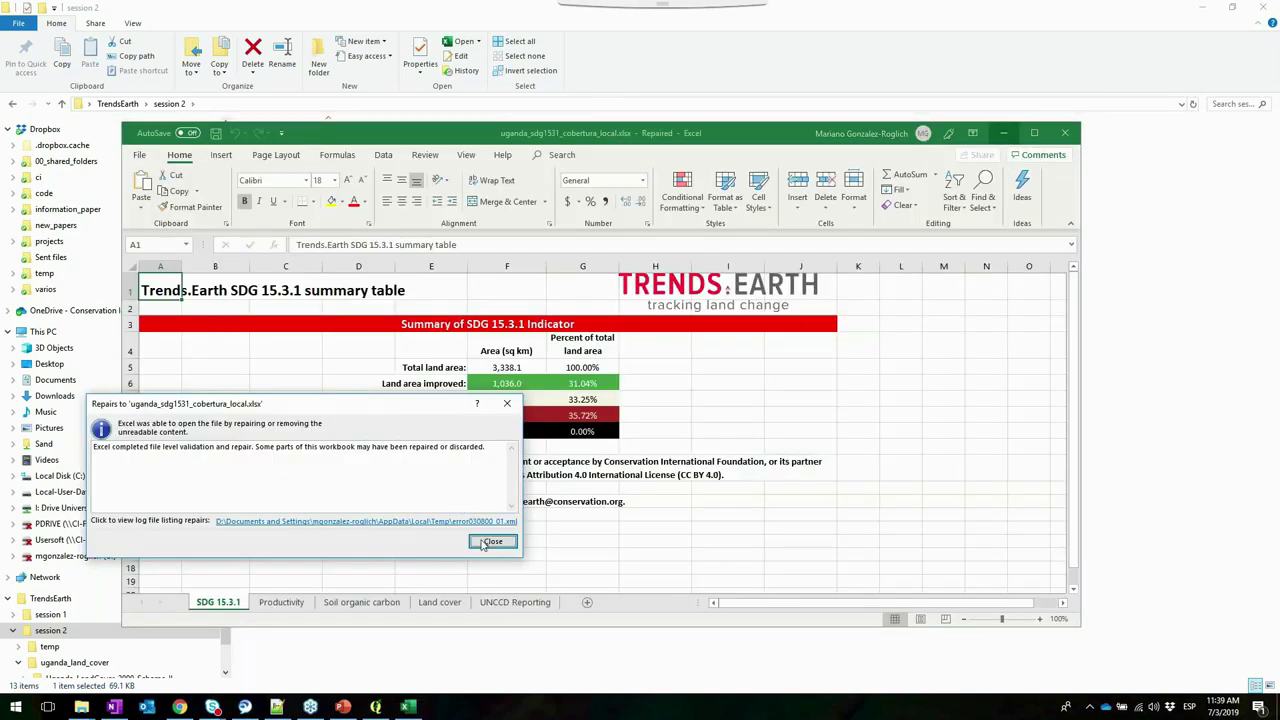
click(491, 542)
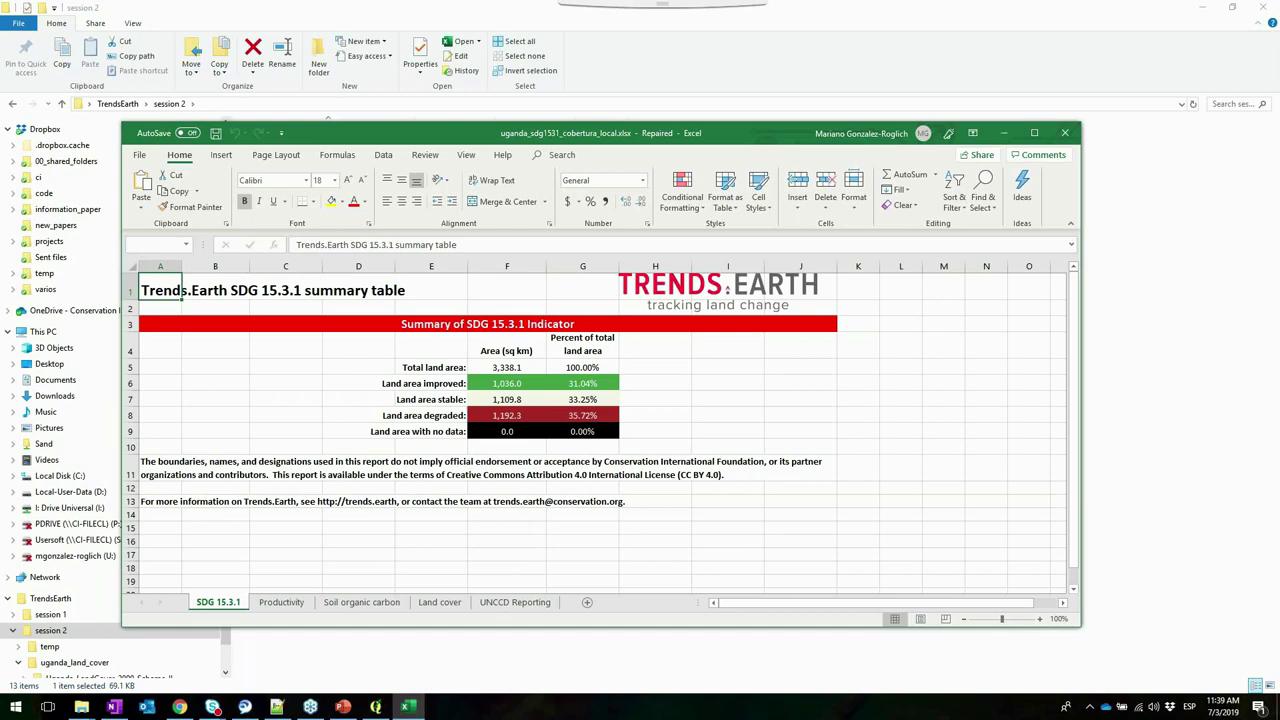
click(1036, 133)
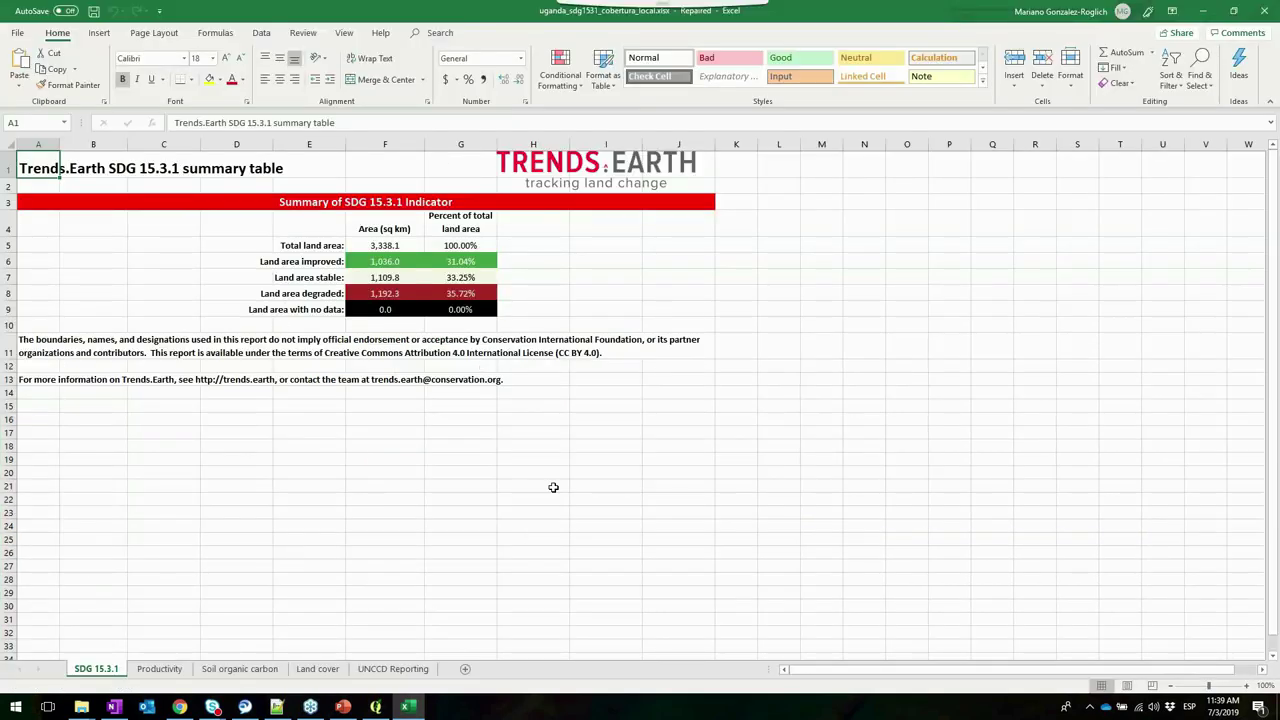
Examine the area and percentage values in the SDG 15.3.1 summary table at a larger size
drag(1208, 686, 1219, 686)
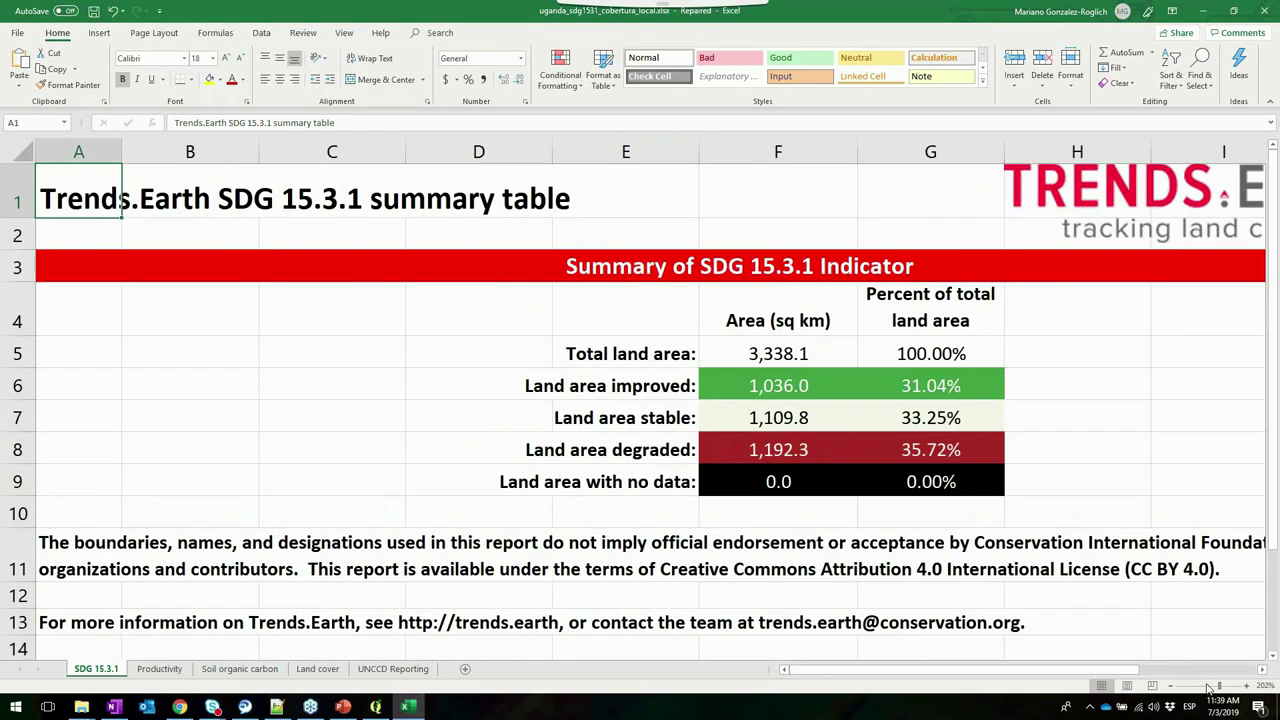
click(1210, 687)
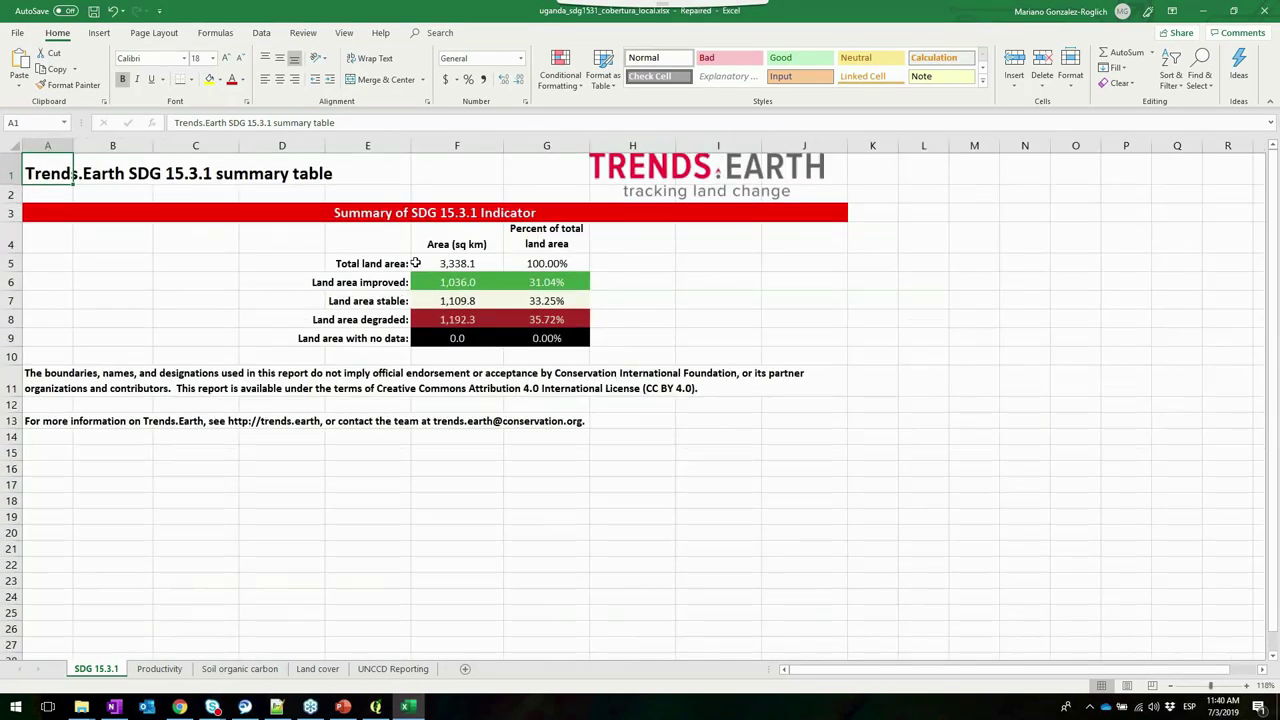
drag(415, 263, 585, 338)
Review the Productivity, Soil organic carbon and Land cover sheets of the summary workbook
click(155, 670)
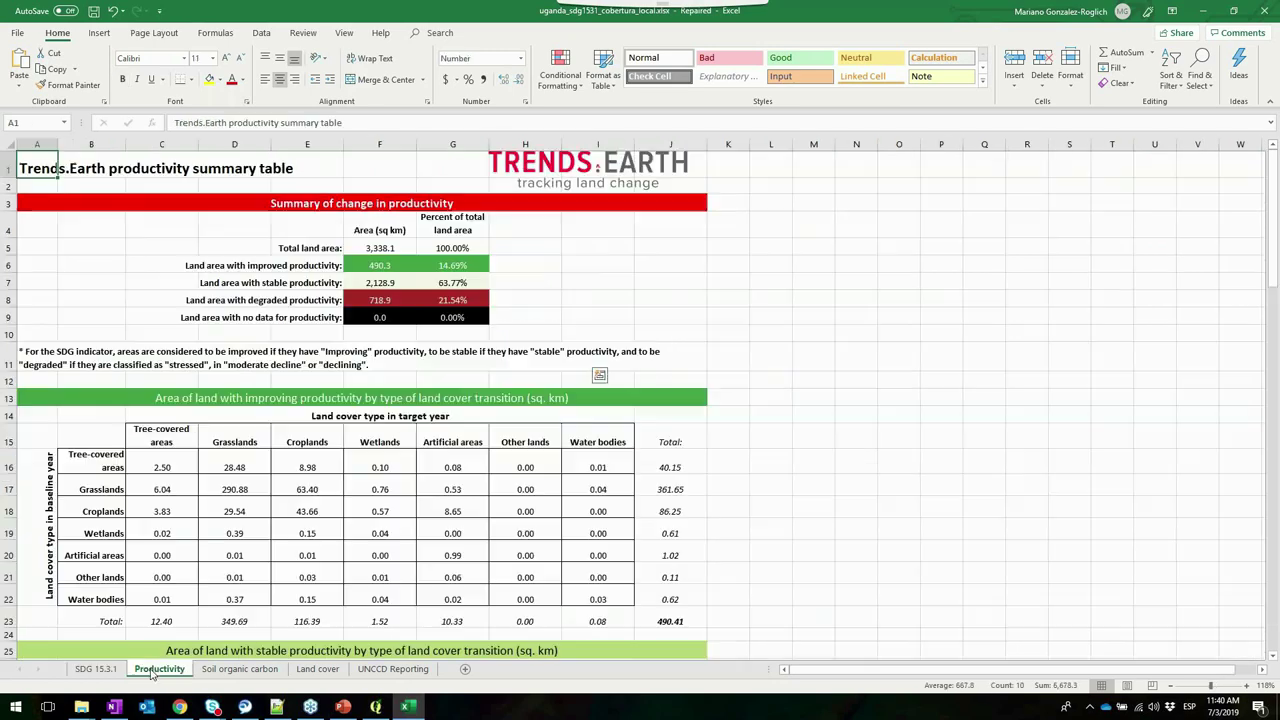
click(240, 669)
click(317, 669)
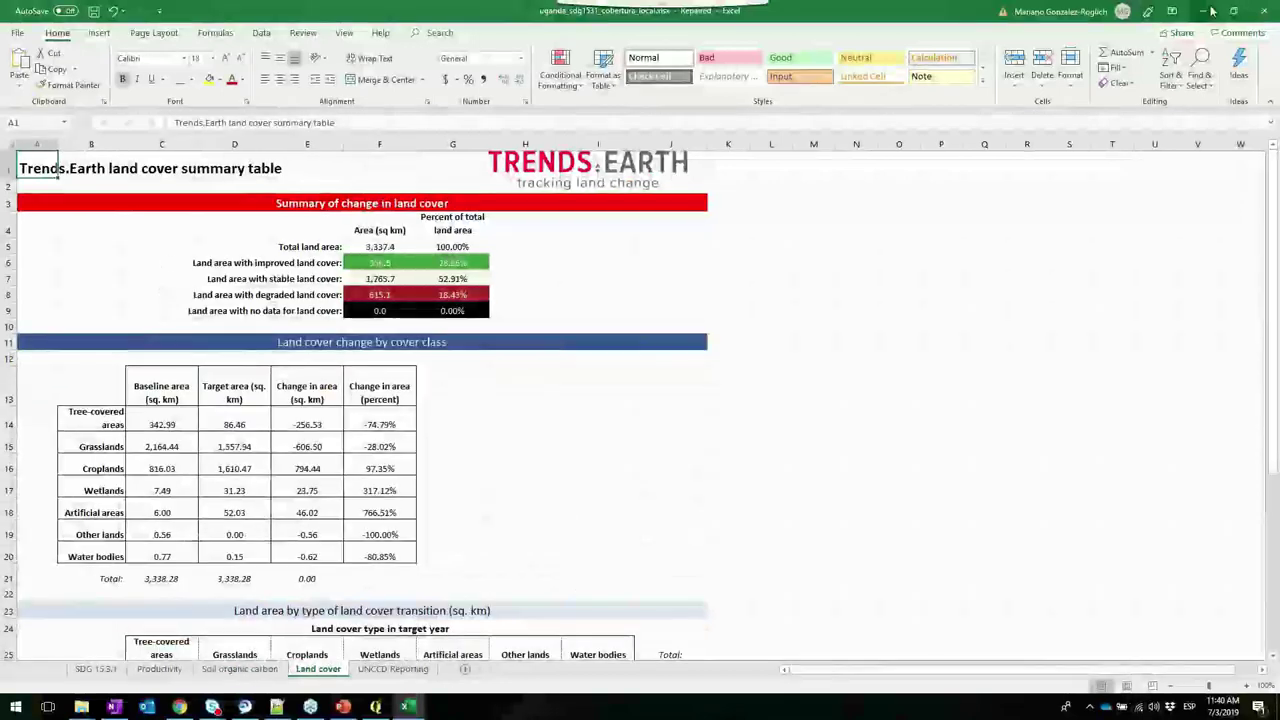
Minimise the summary workbook and the session 2 folder window to return to the SDG 15.3.1 map in QGIS
click(1206, 10)
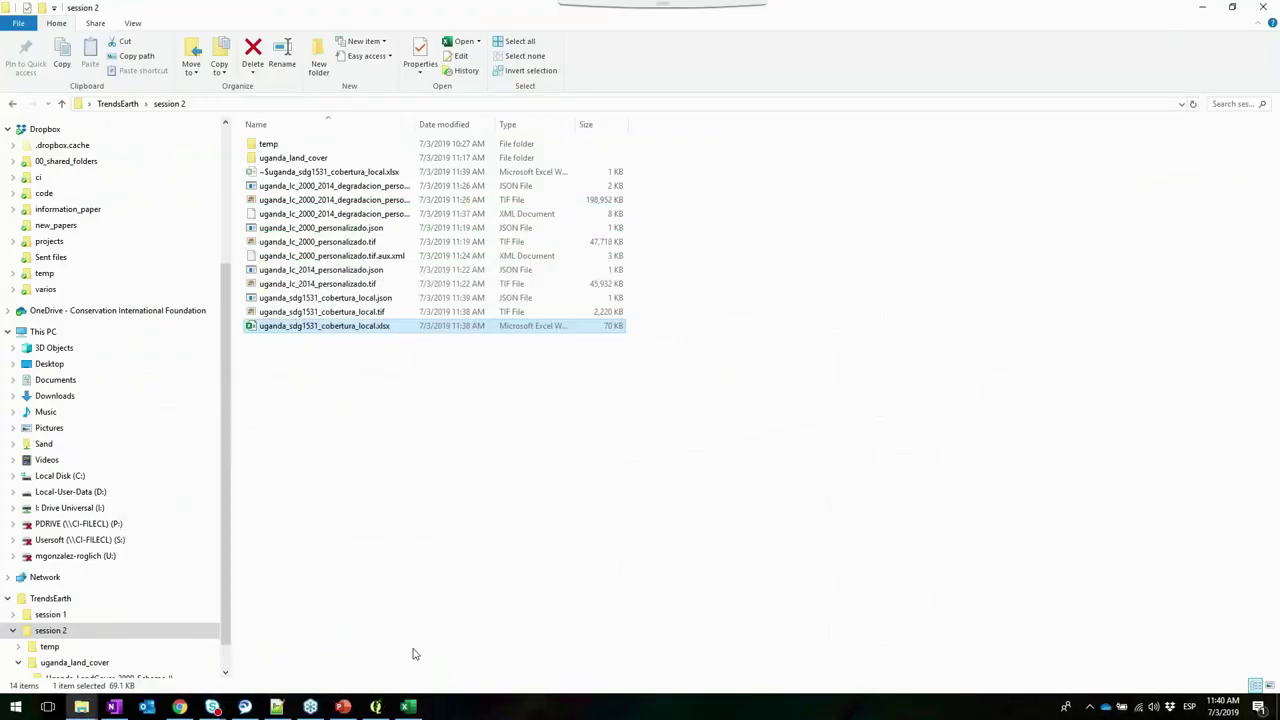
click(1199, 9)
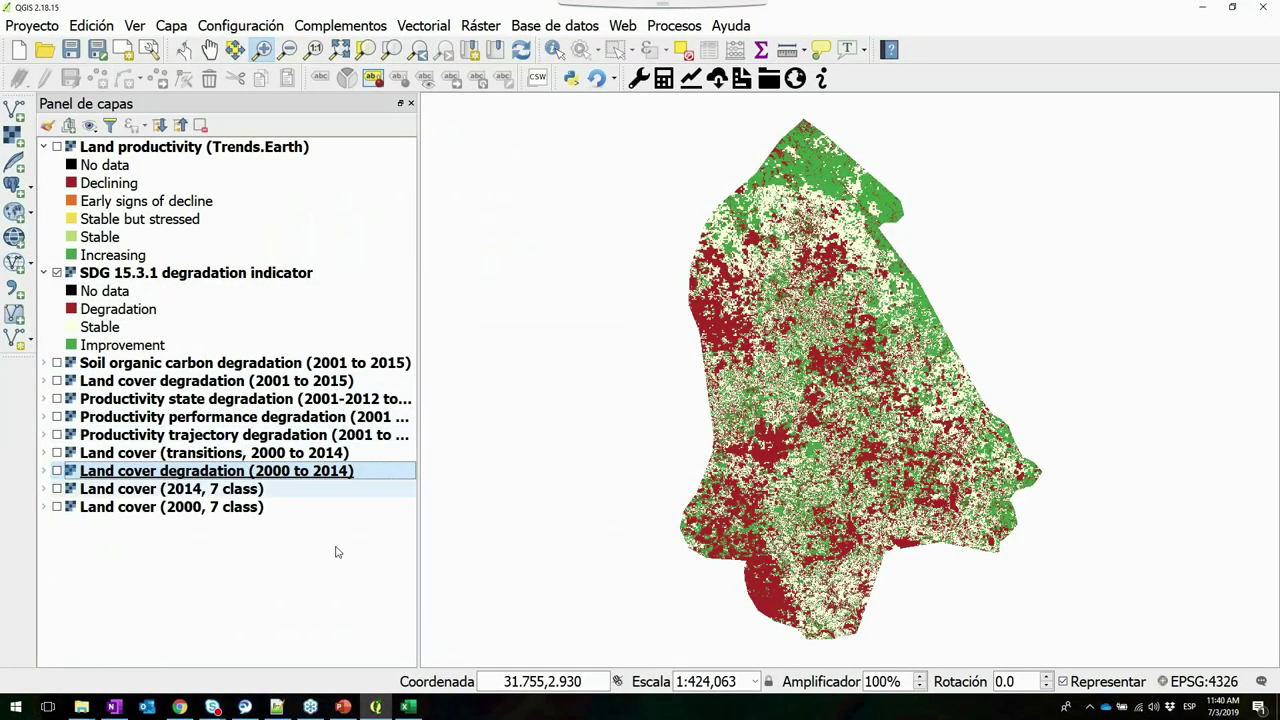
Switch to the PowerPoint presentation and start the slide show from slide 32, which lists the Trends.Earth plug-in and website links
click(345, 707)
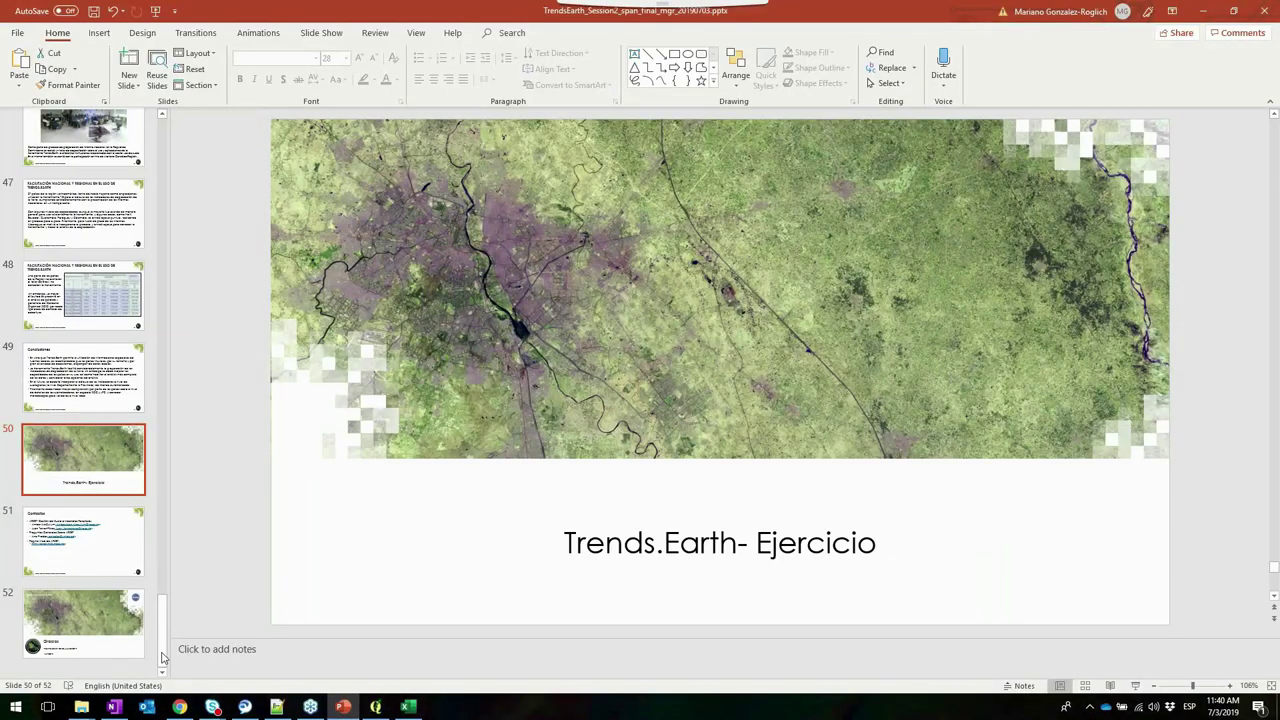
scroll(163, 615, up, 1)
drag(163, 615, 167, 427)
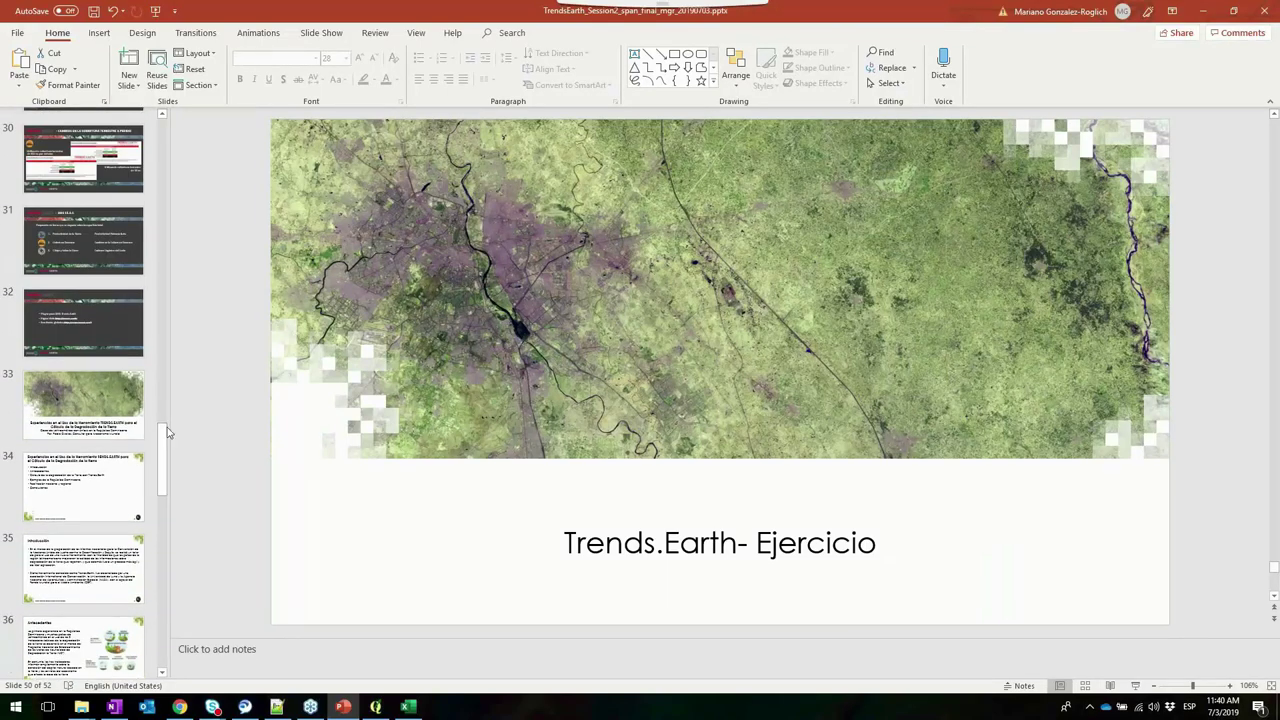
click(94, 337)
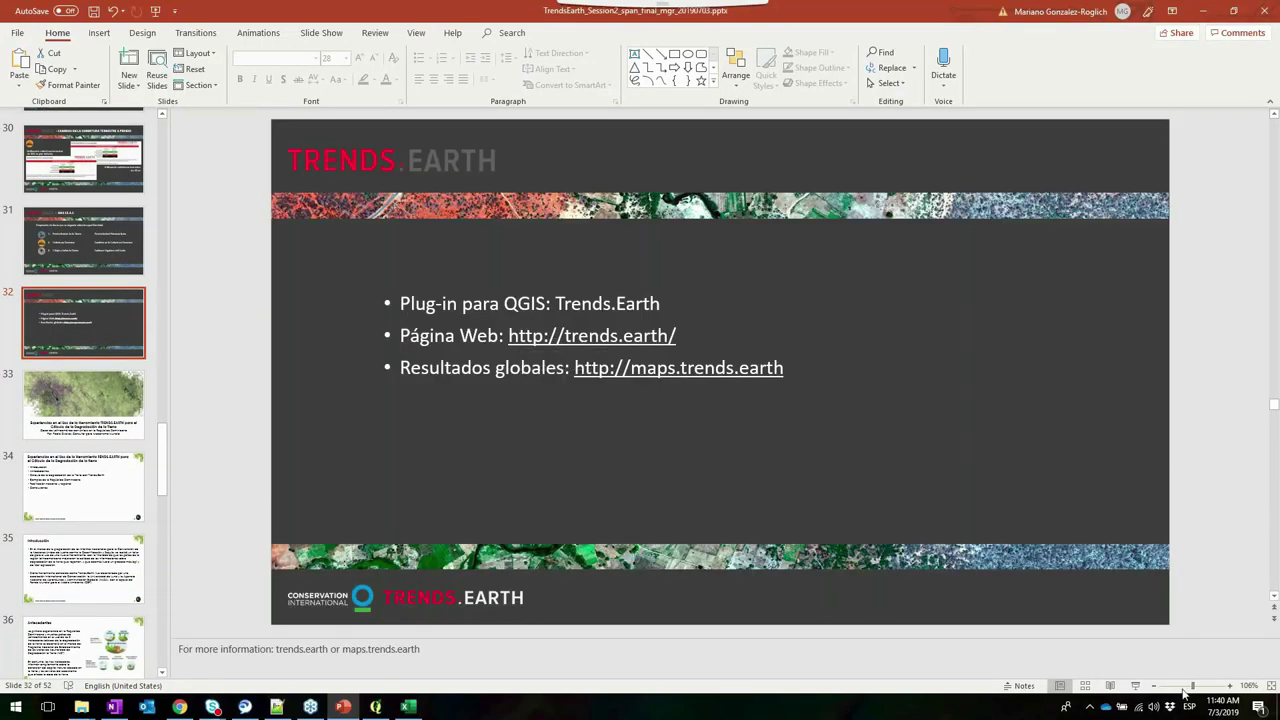
click(1135, 686)
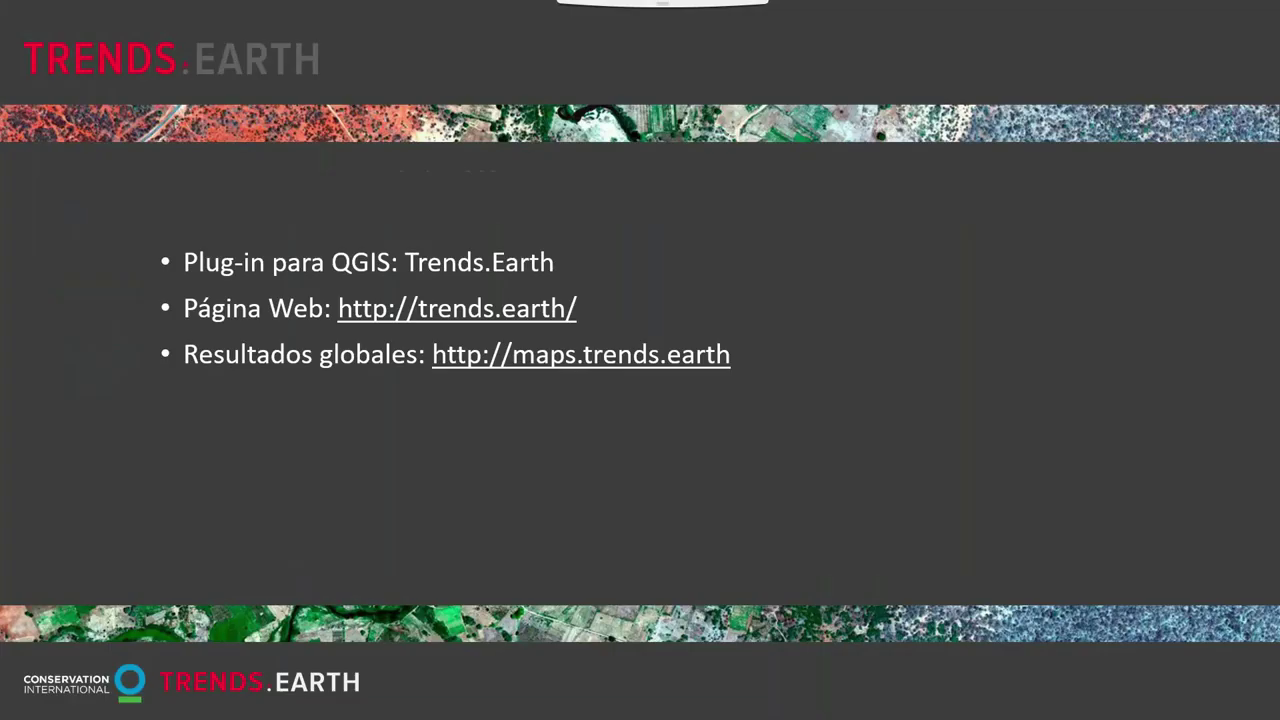